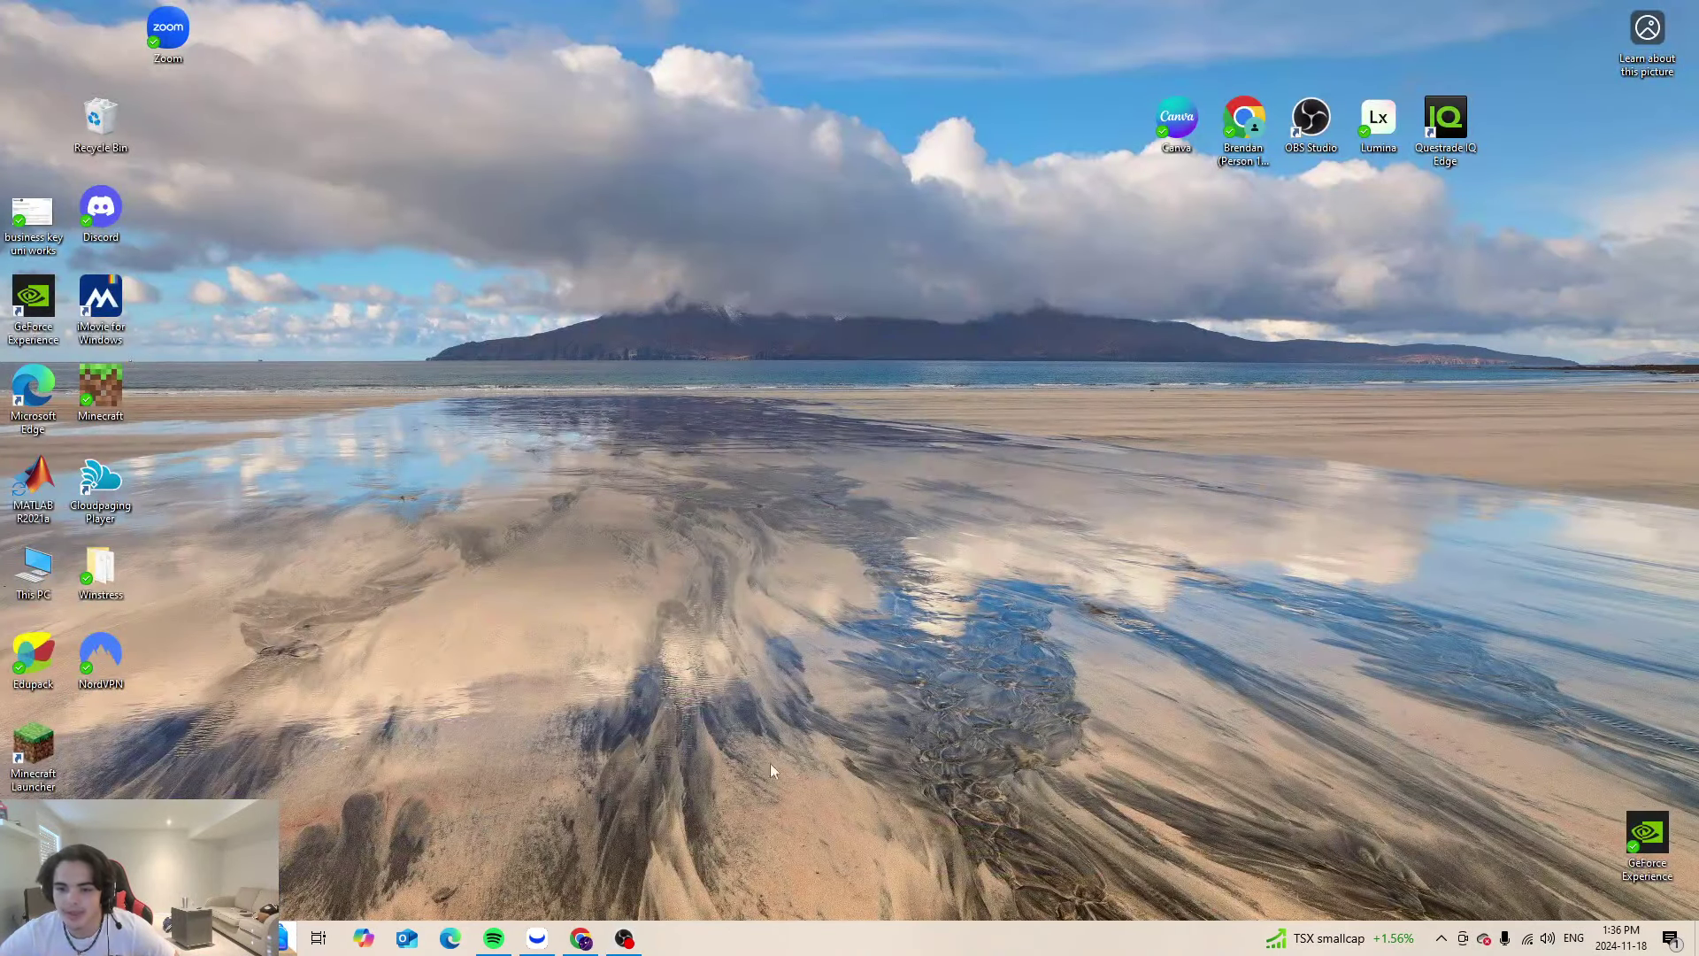
Restore the Webull window showing MSTR's 1-hour chart with trendlines and limit buy ticket
click(537, 939)
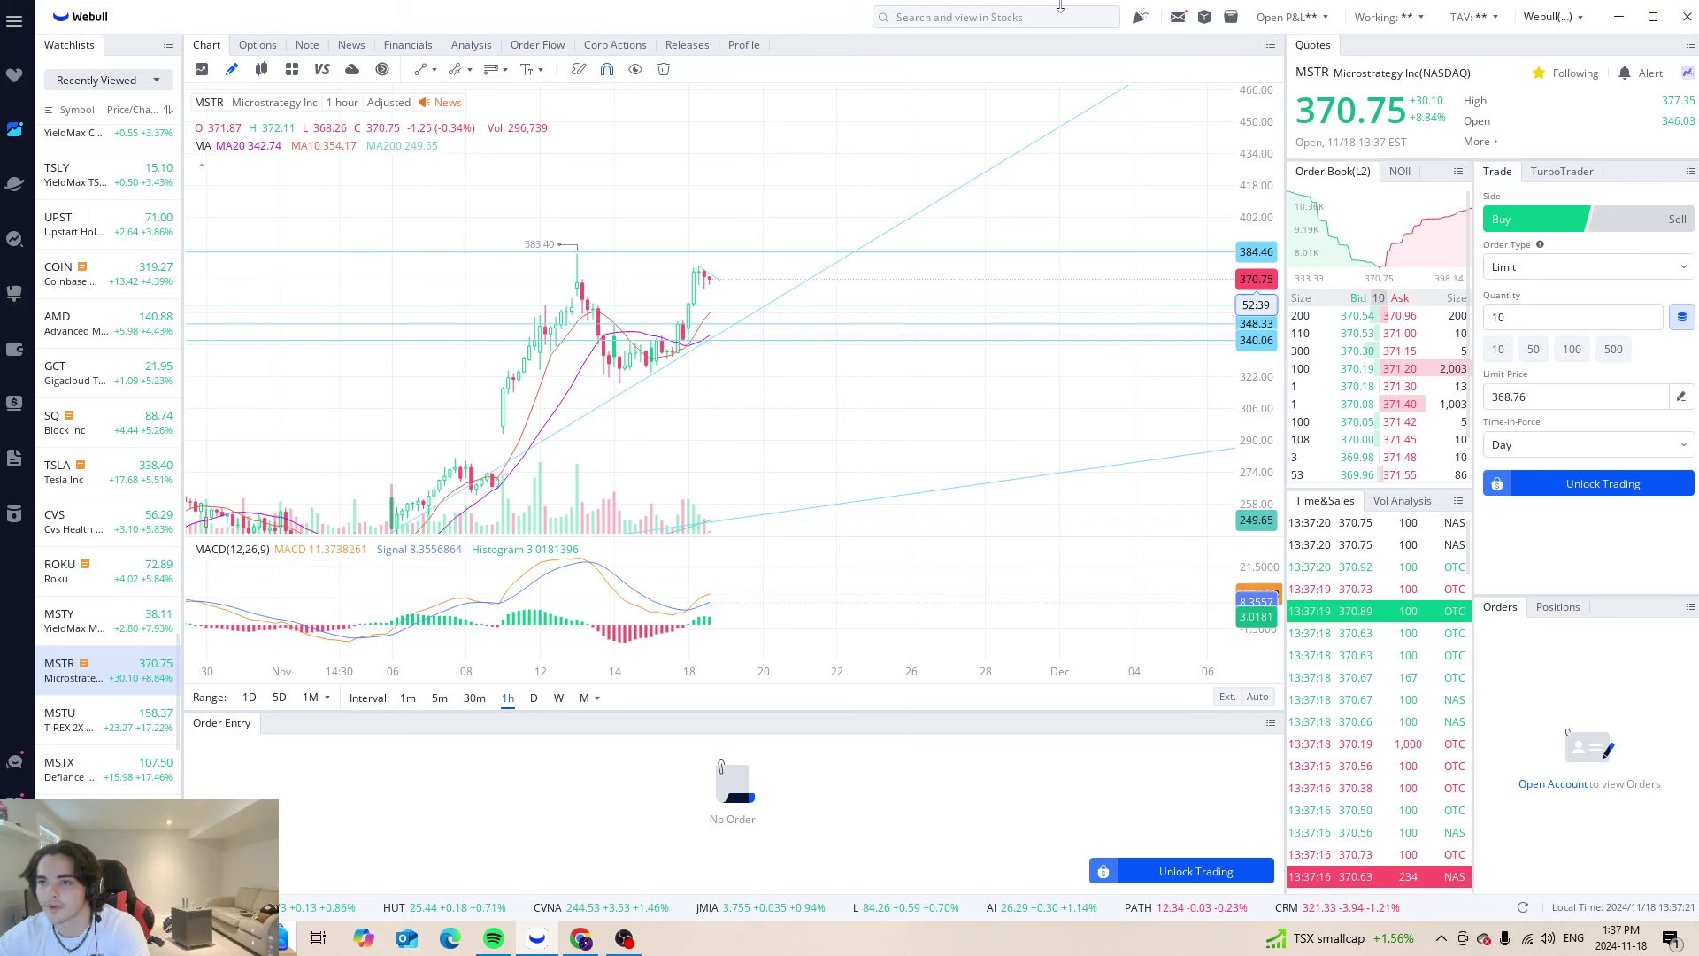
Switch to Bitcoin (BTCUSD) in the full-width crypto chart view and stretch its price scale
click(991, 17)
click(965, 209)
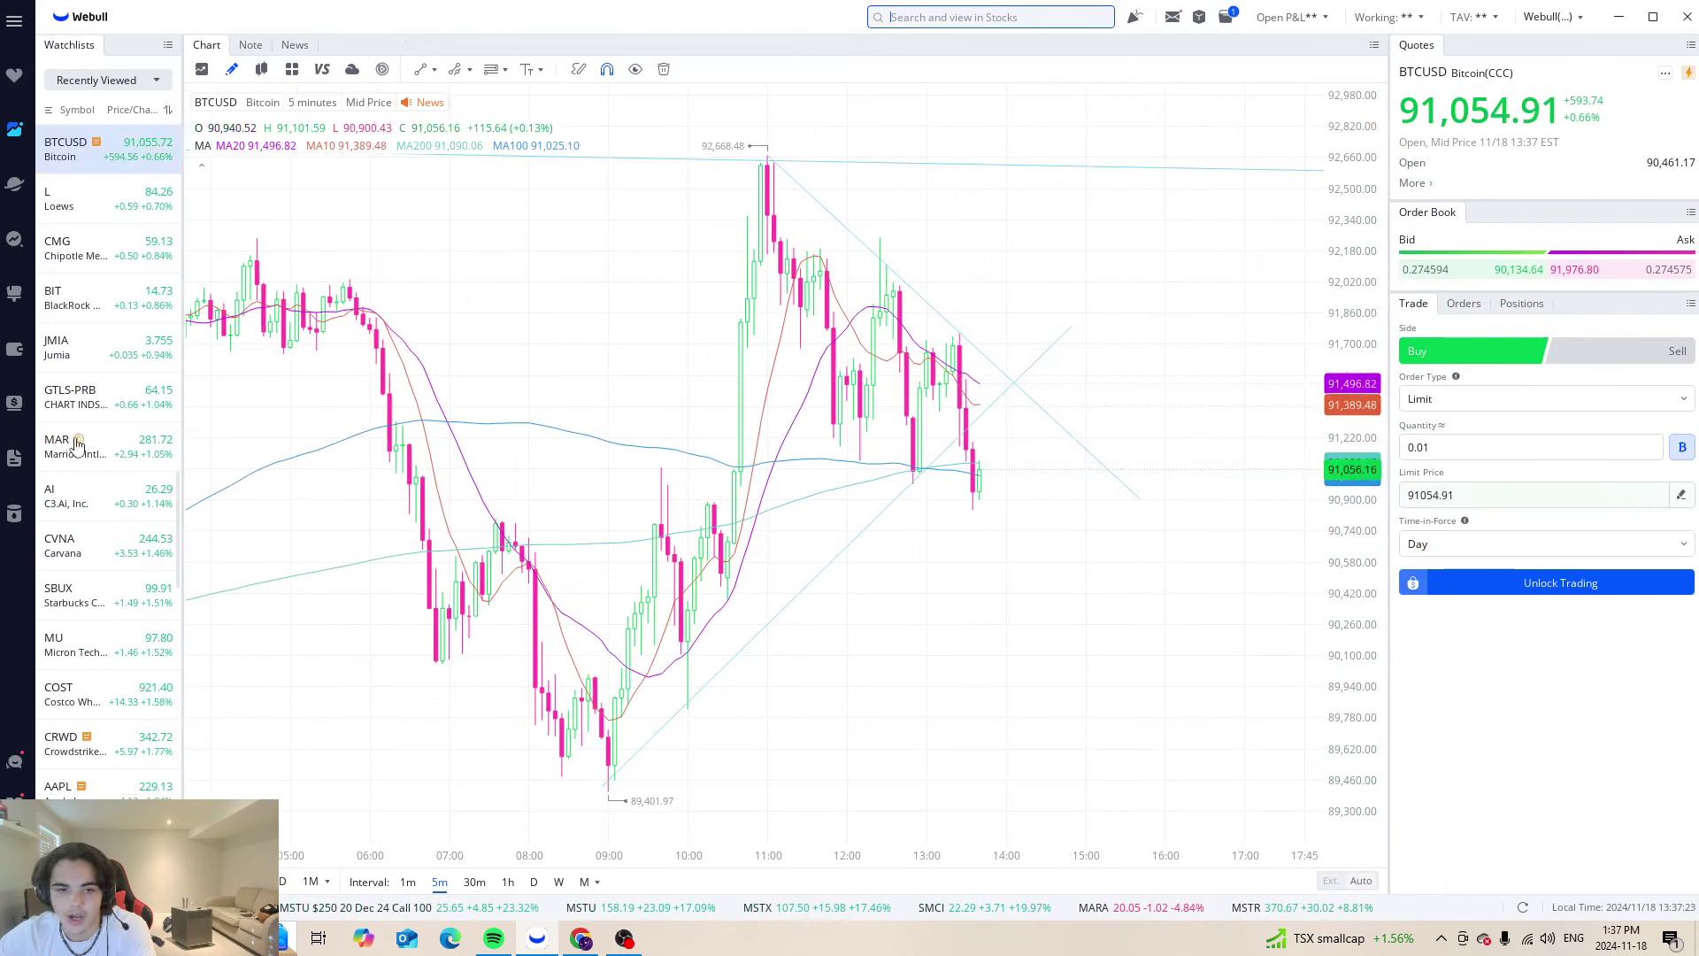
click(10, 404)
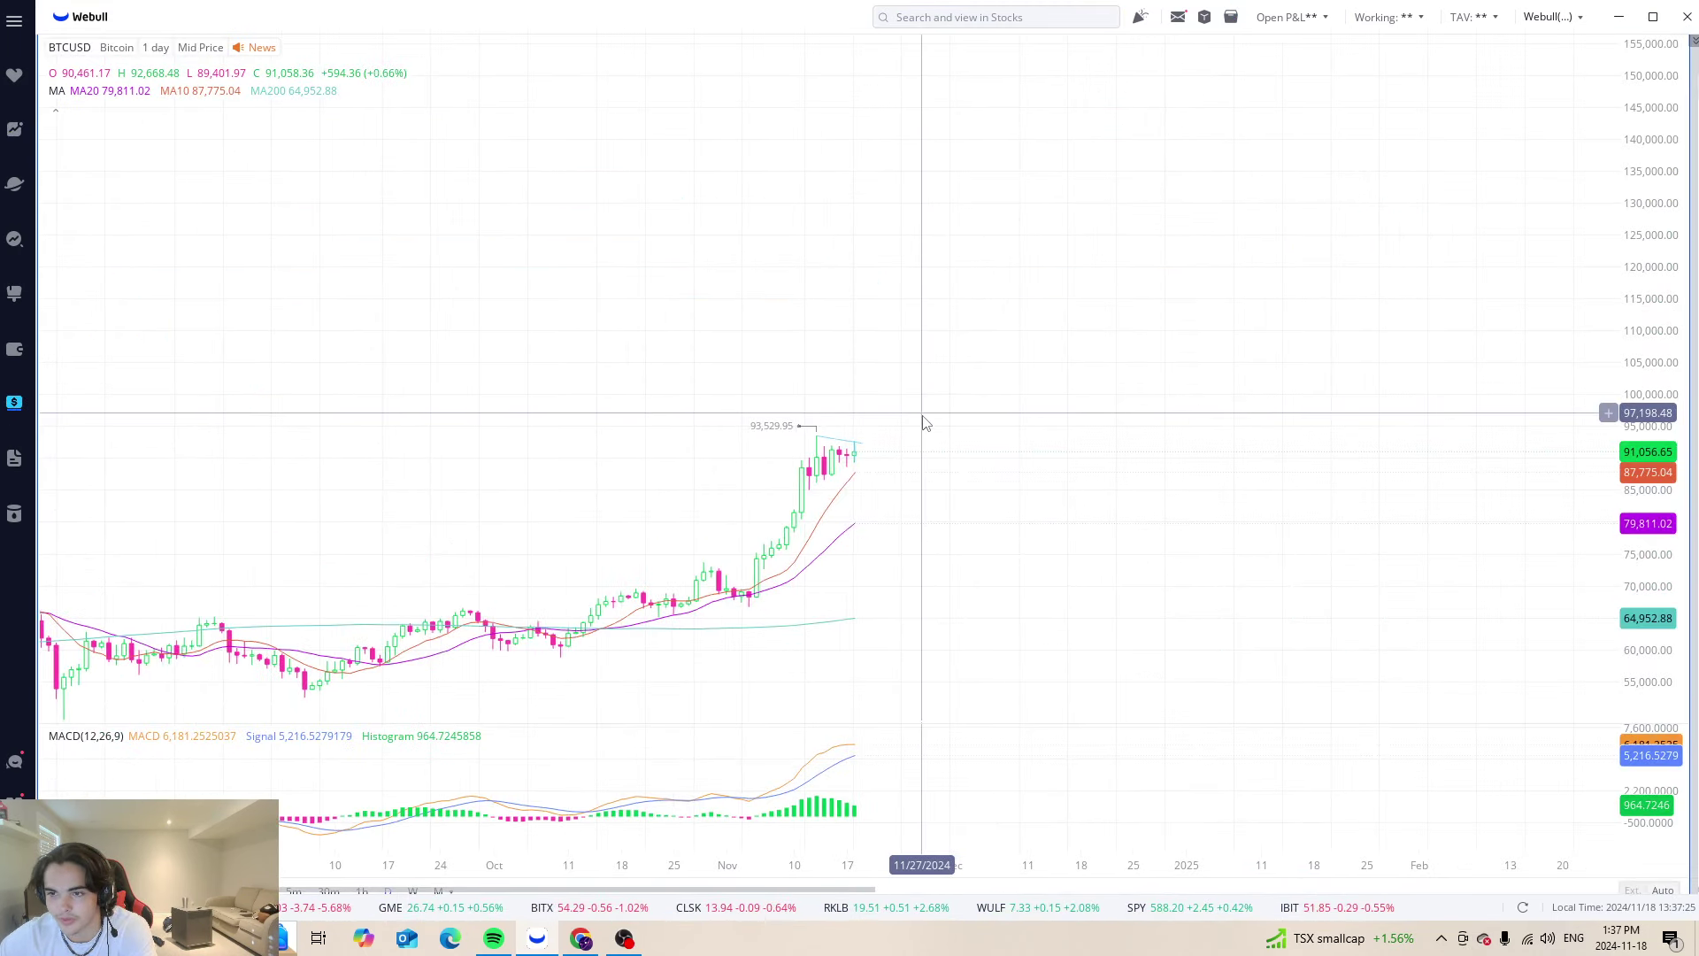
drag(1641, 411, 1308, 421)
Narrow the BTCUSD daily chart panel so the second BTCUSD chart sits beside it
scroll(1307, 421, up, 5)
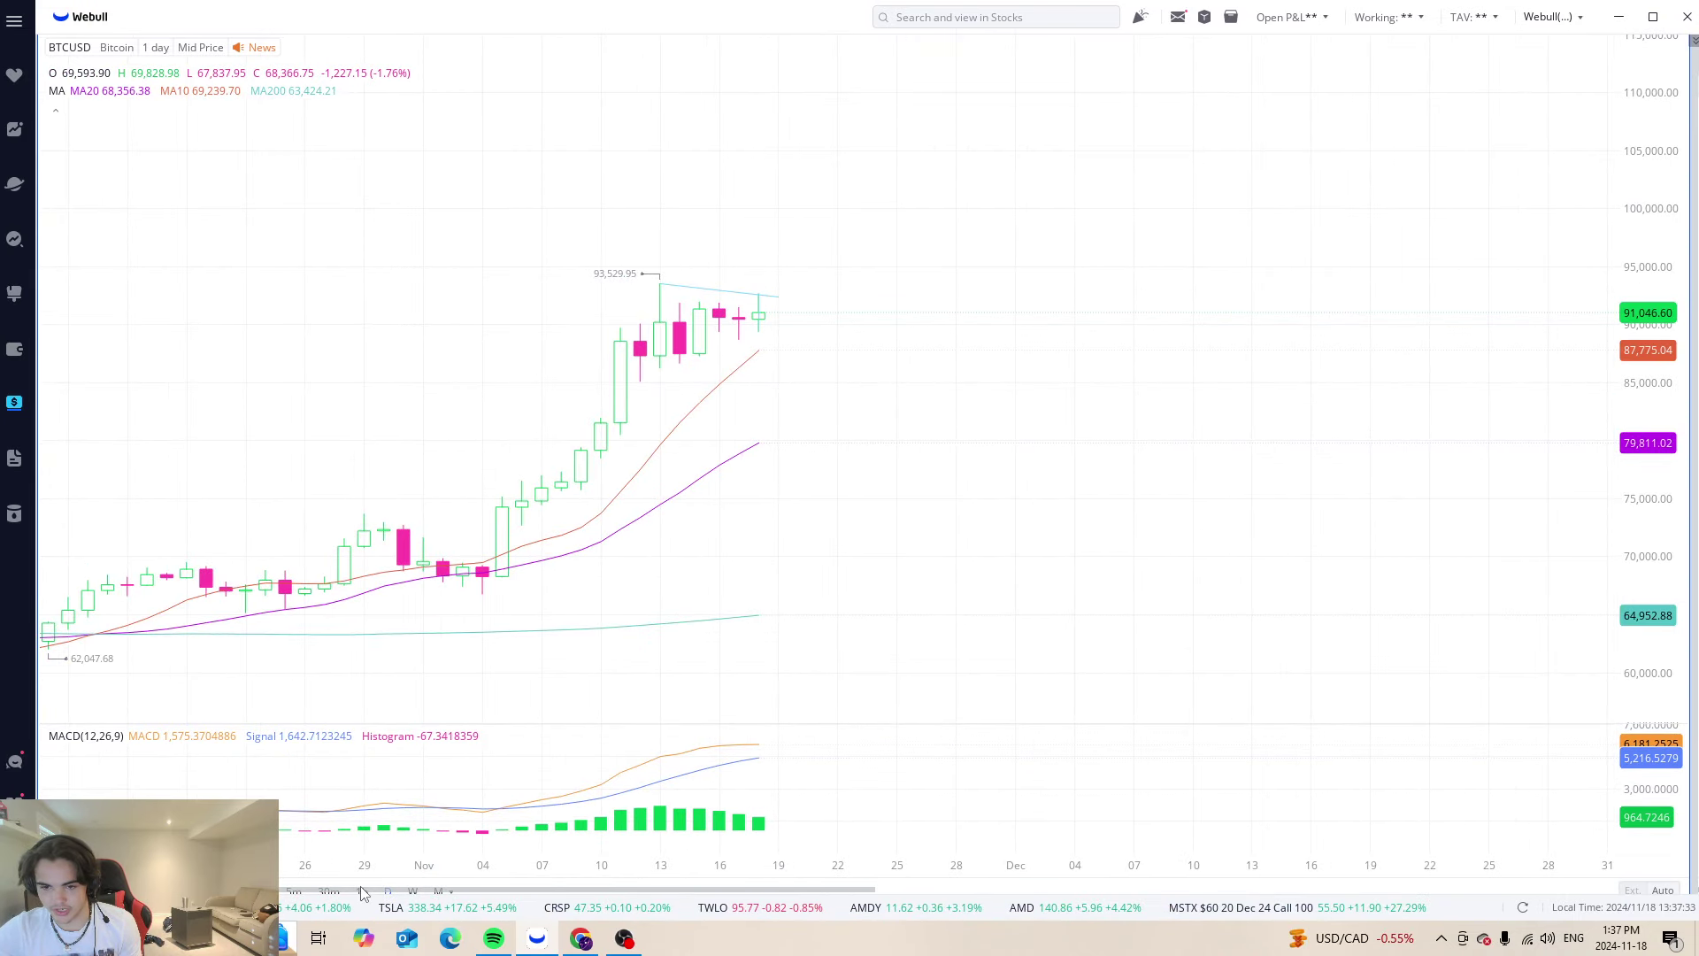
scroll(867, 491, right, 2)
drag(1562, 221, 1563, 276)
drag(1622, 111, 1122, 112)
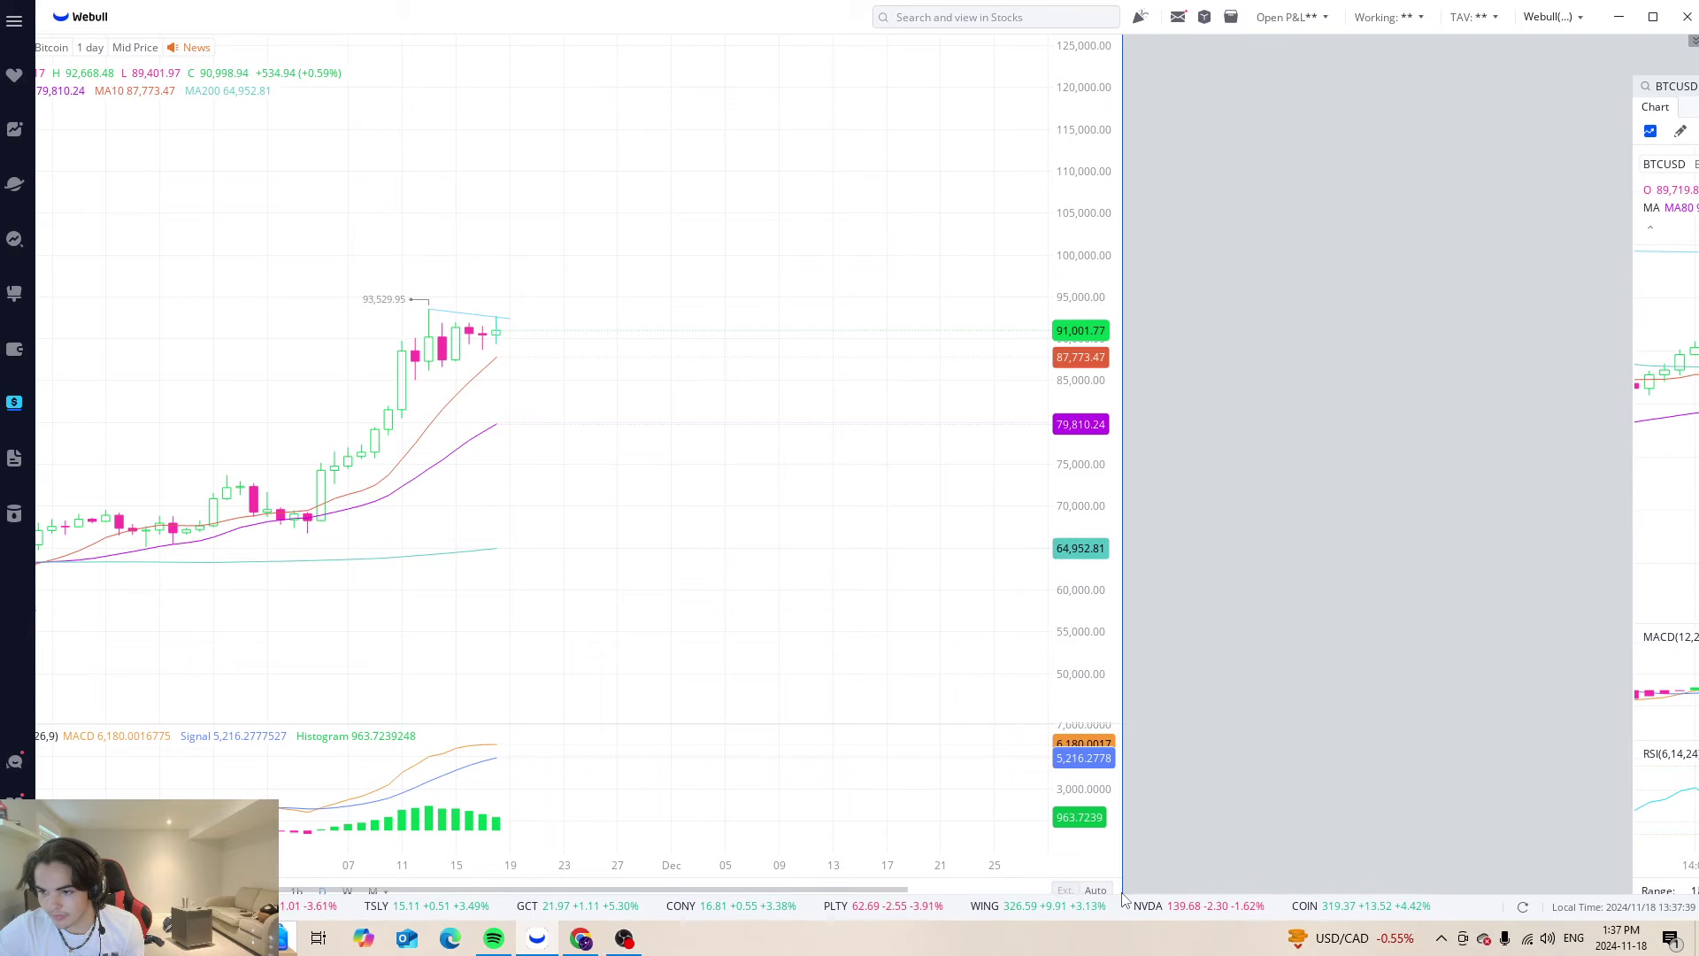
Enlarge the 30-minute BTCUSD chart panel and pan it to the latest candles
scroll(1120, 894, right, 10)
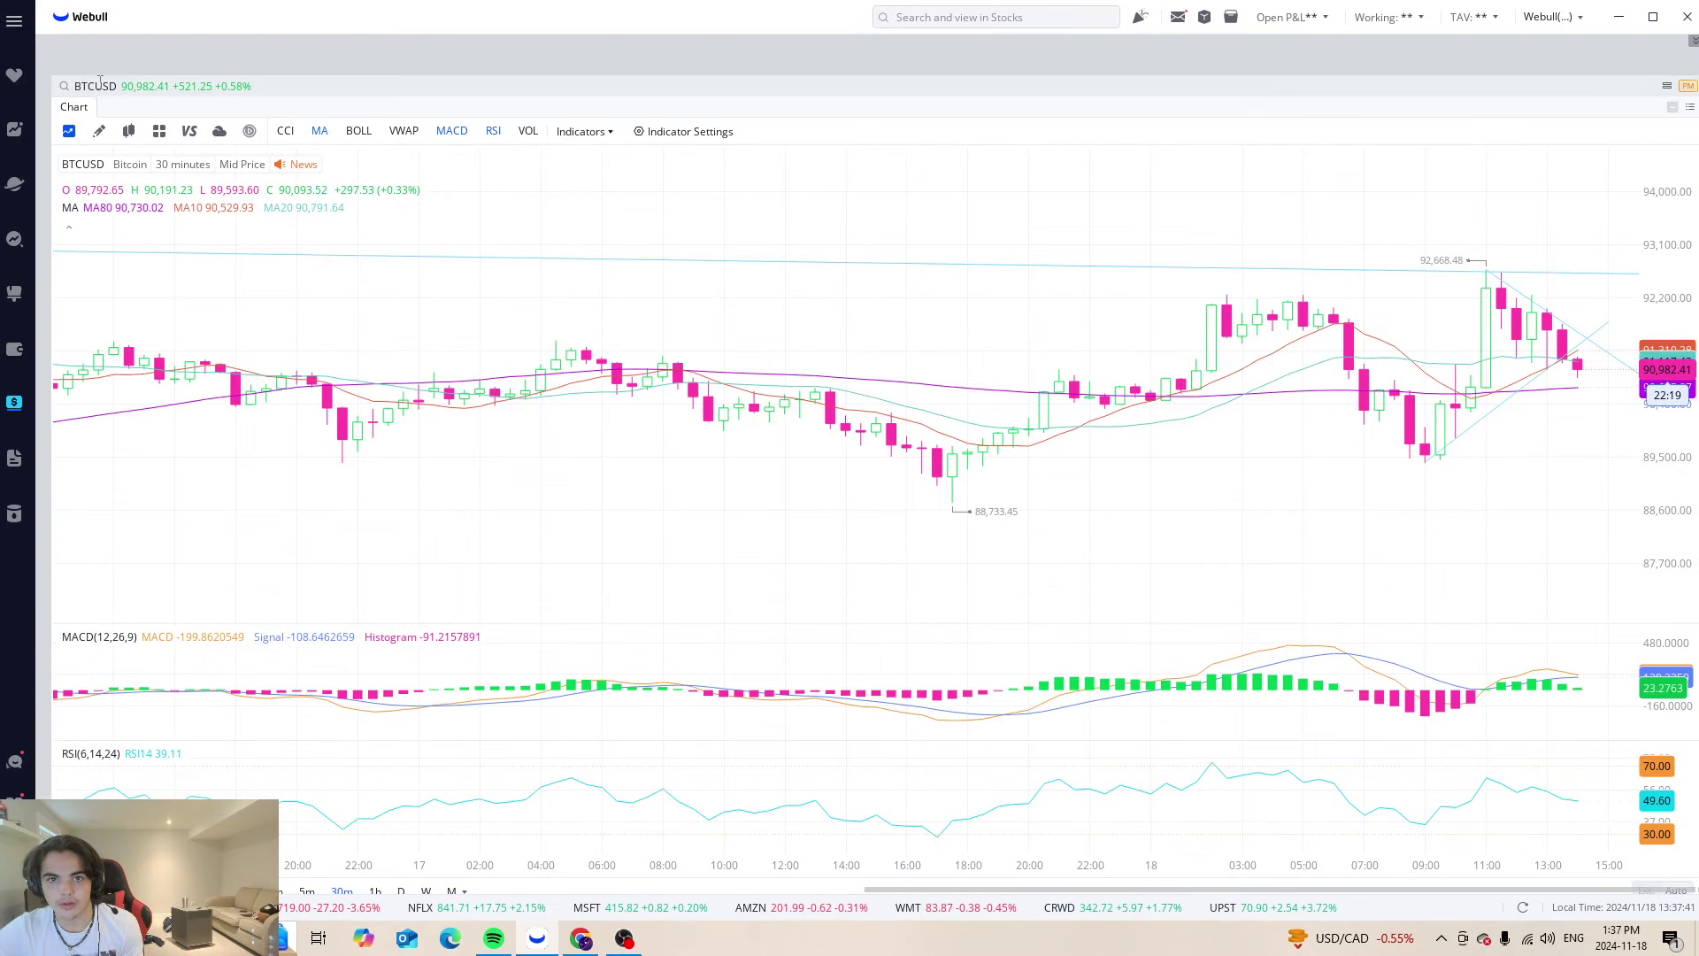
drag(49, 78, 54, 46)
drag(1140, 458, 721, 406)
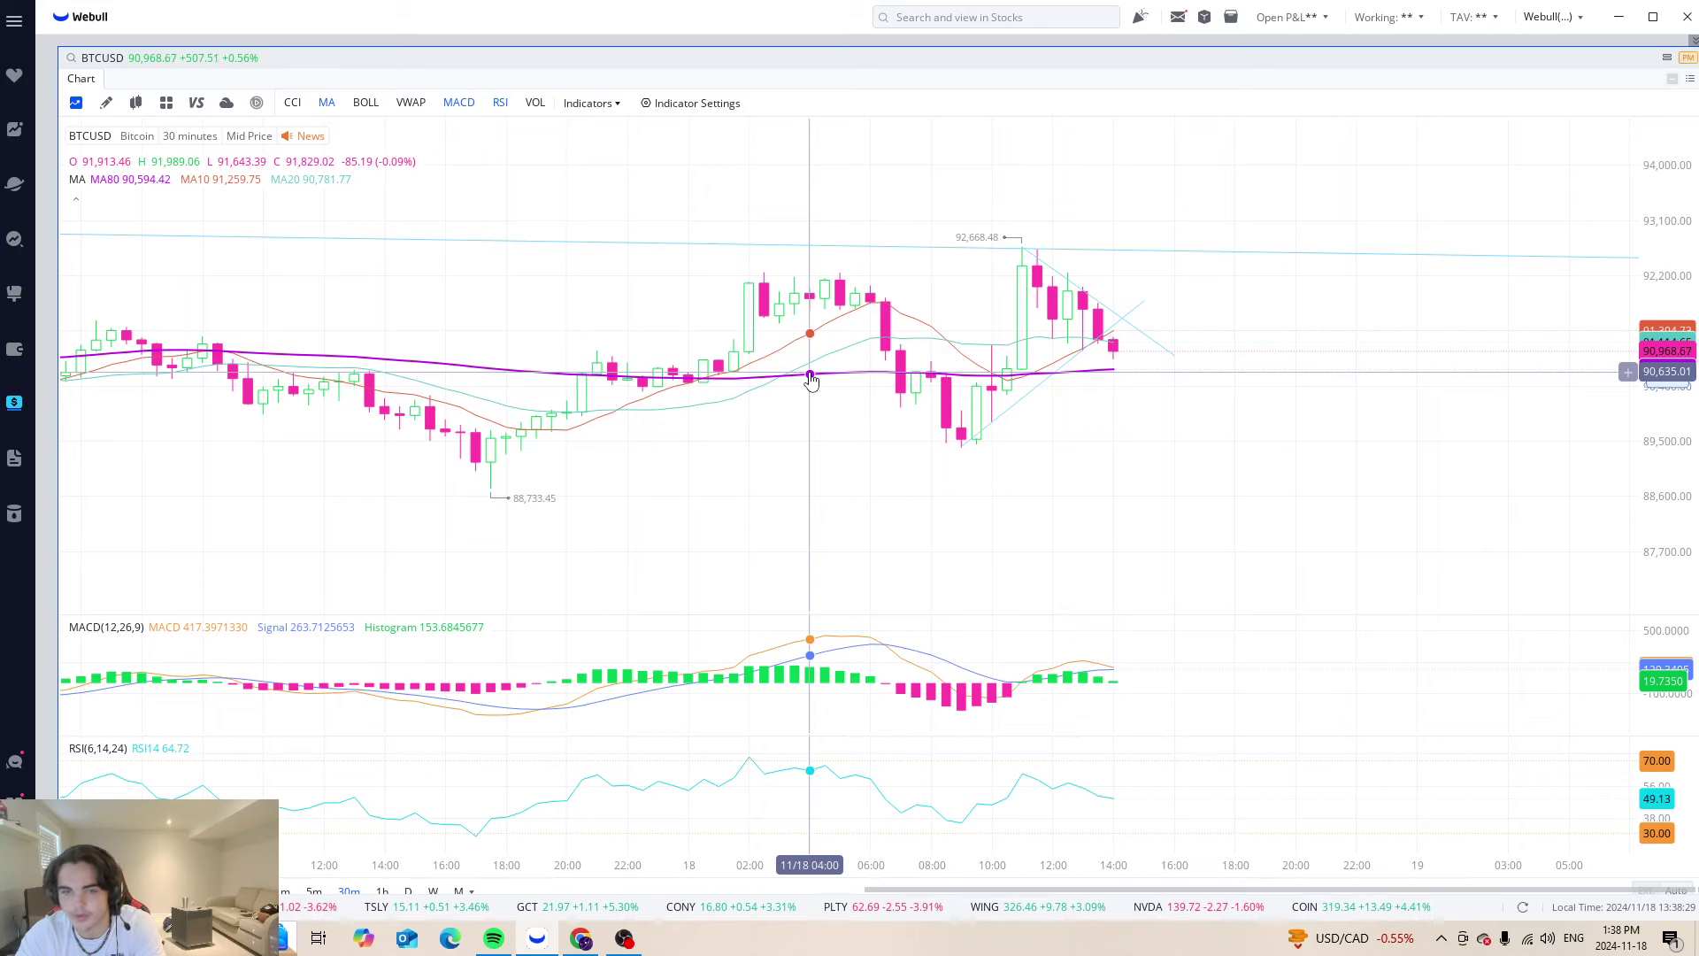
click(104, 57)
Load MSTR on the 30-minute chart, review the past week, then return to the BTCUSD daily chart
text(mstr)
key(Return)
scroll(996, 349, down, 5)
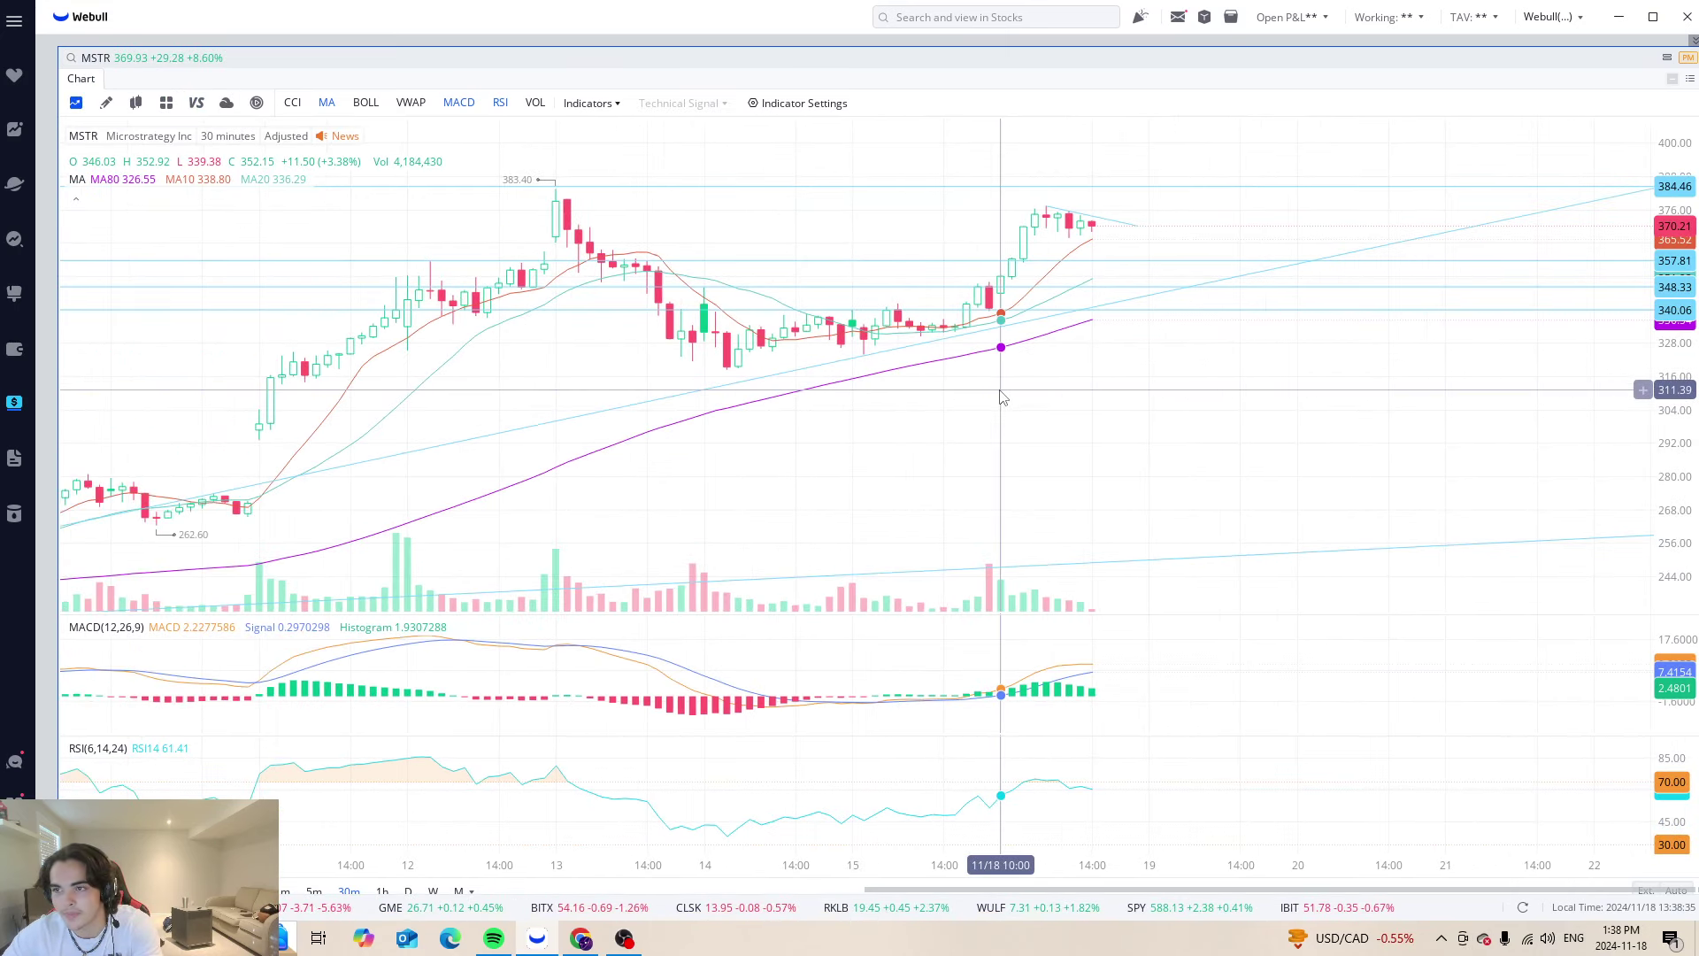
drag(1077, 440, 966, 443)
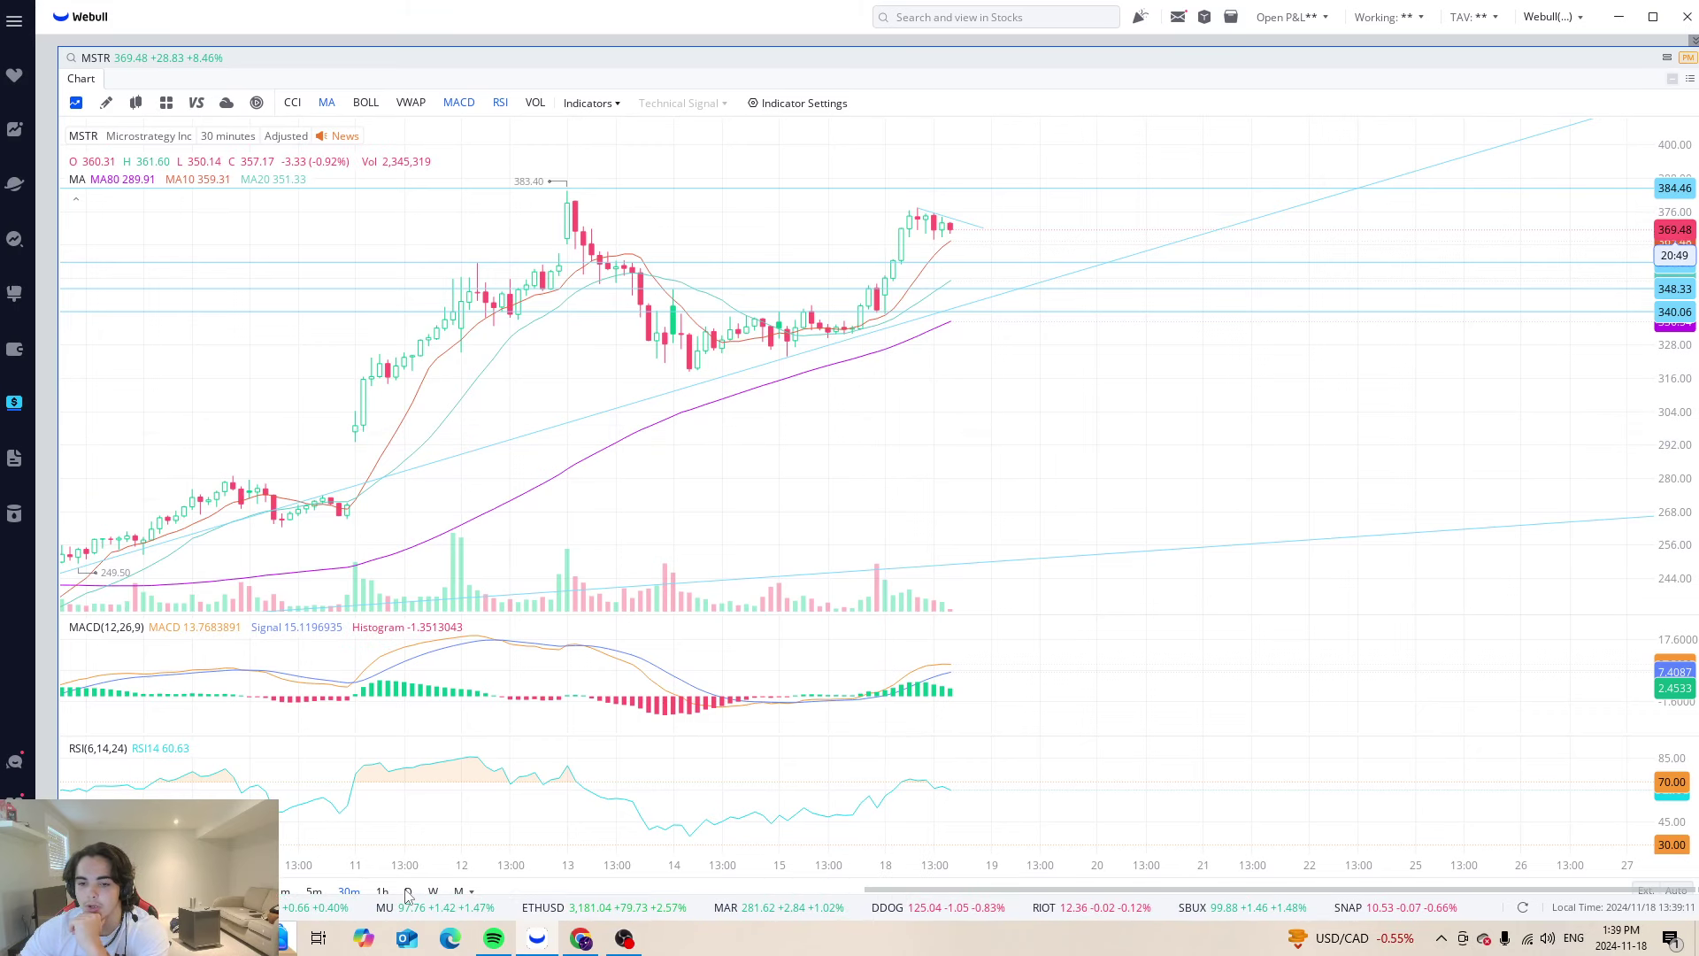
key(alt+Tab)
drag(1107, 122, 1267, 238)
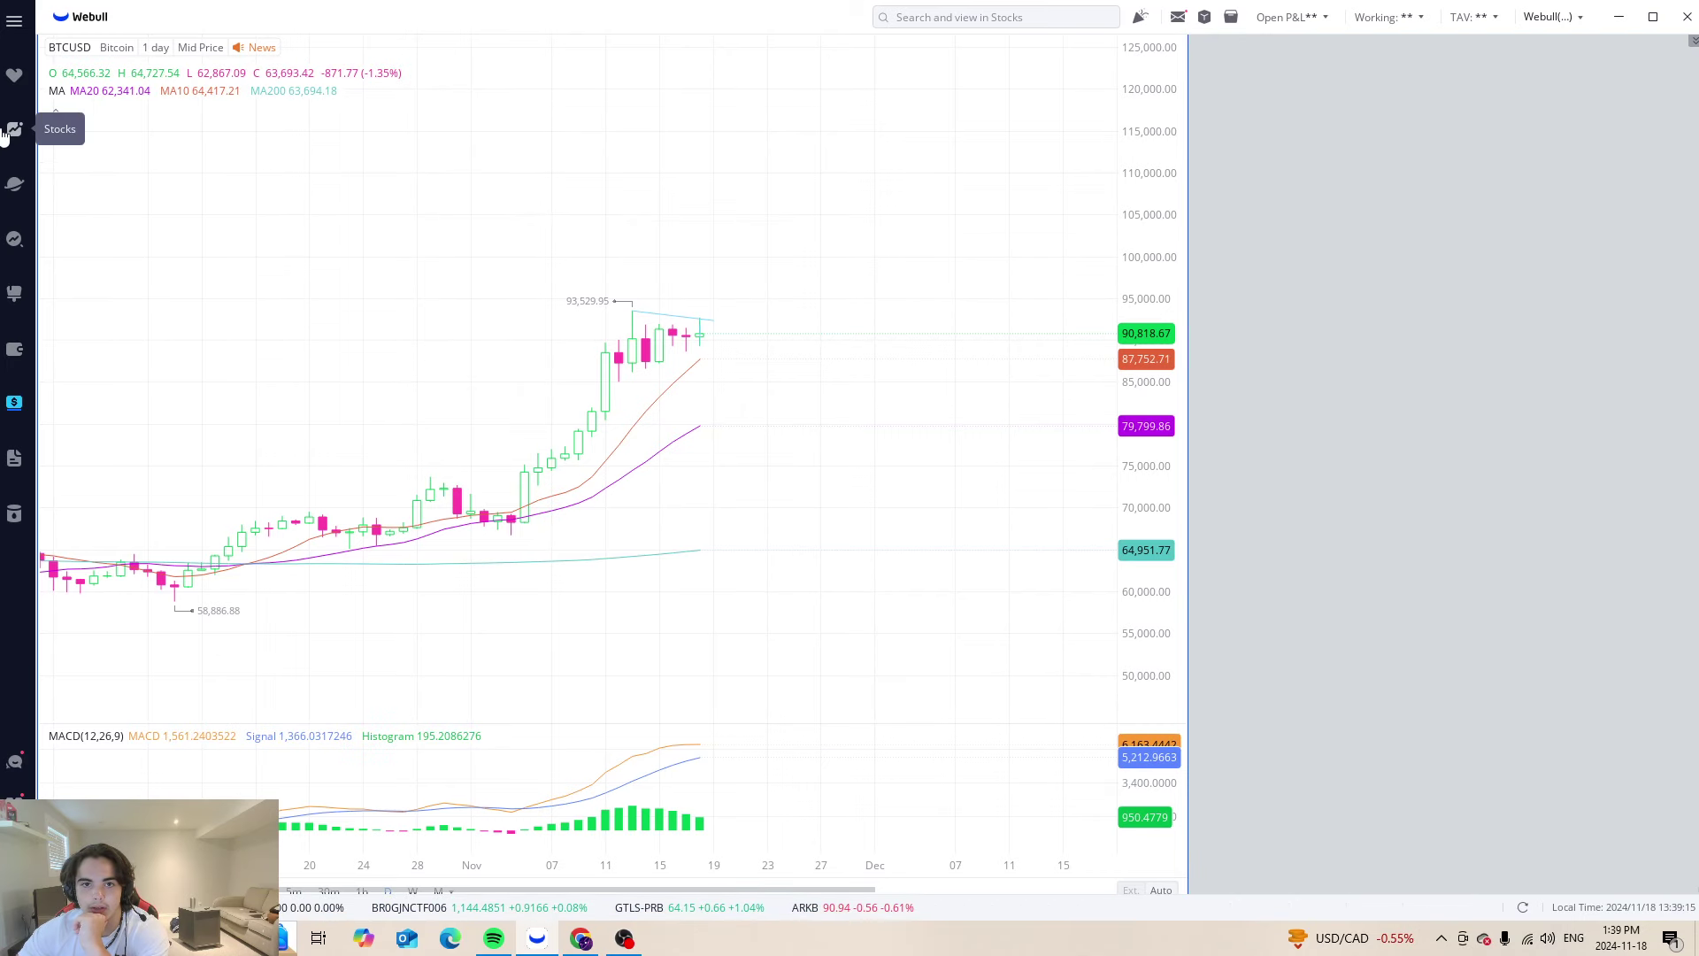
Bring up the BTCUSD 5-minute chart from recent symbols and rescale its price range
click(15, 73)
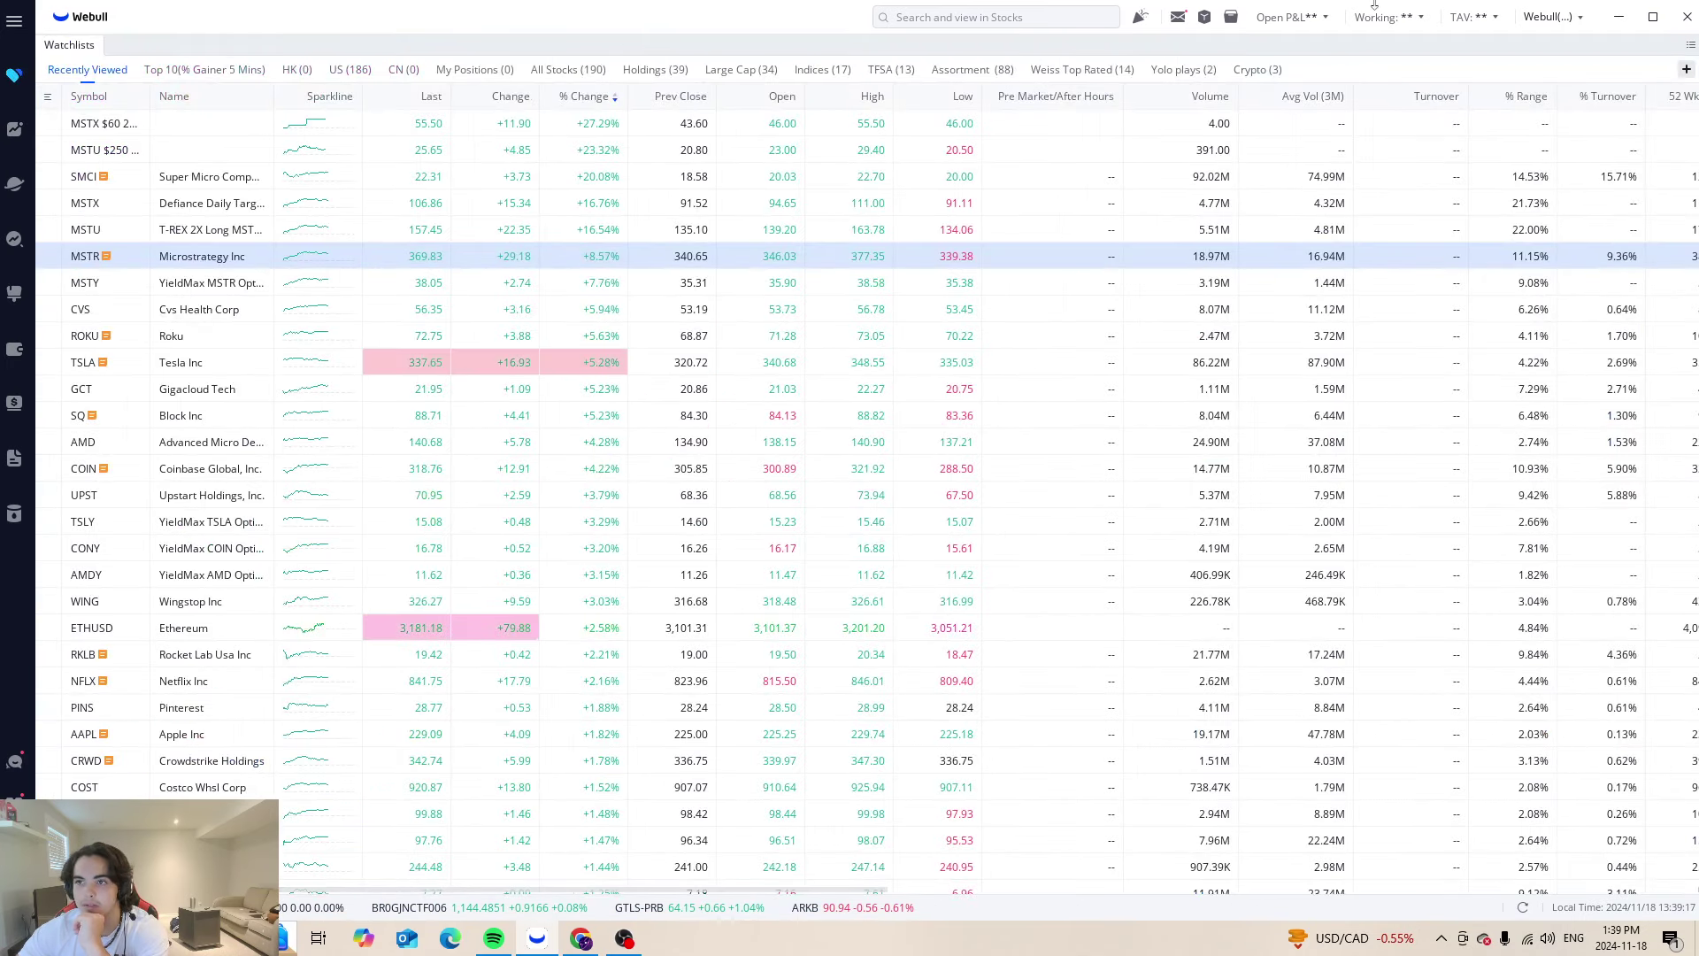
click(1018, 18)
click(999, 142)
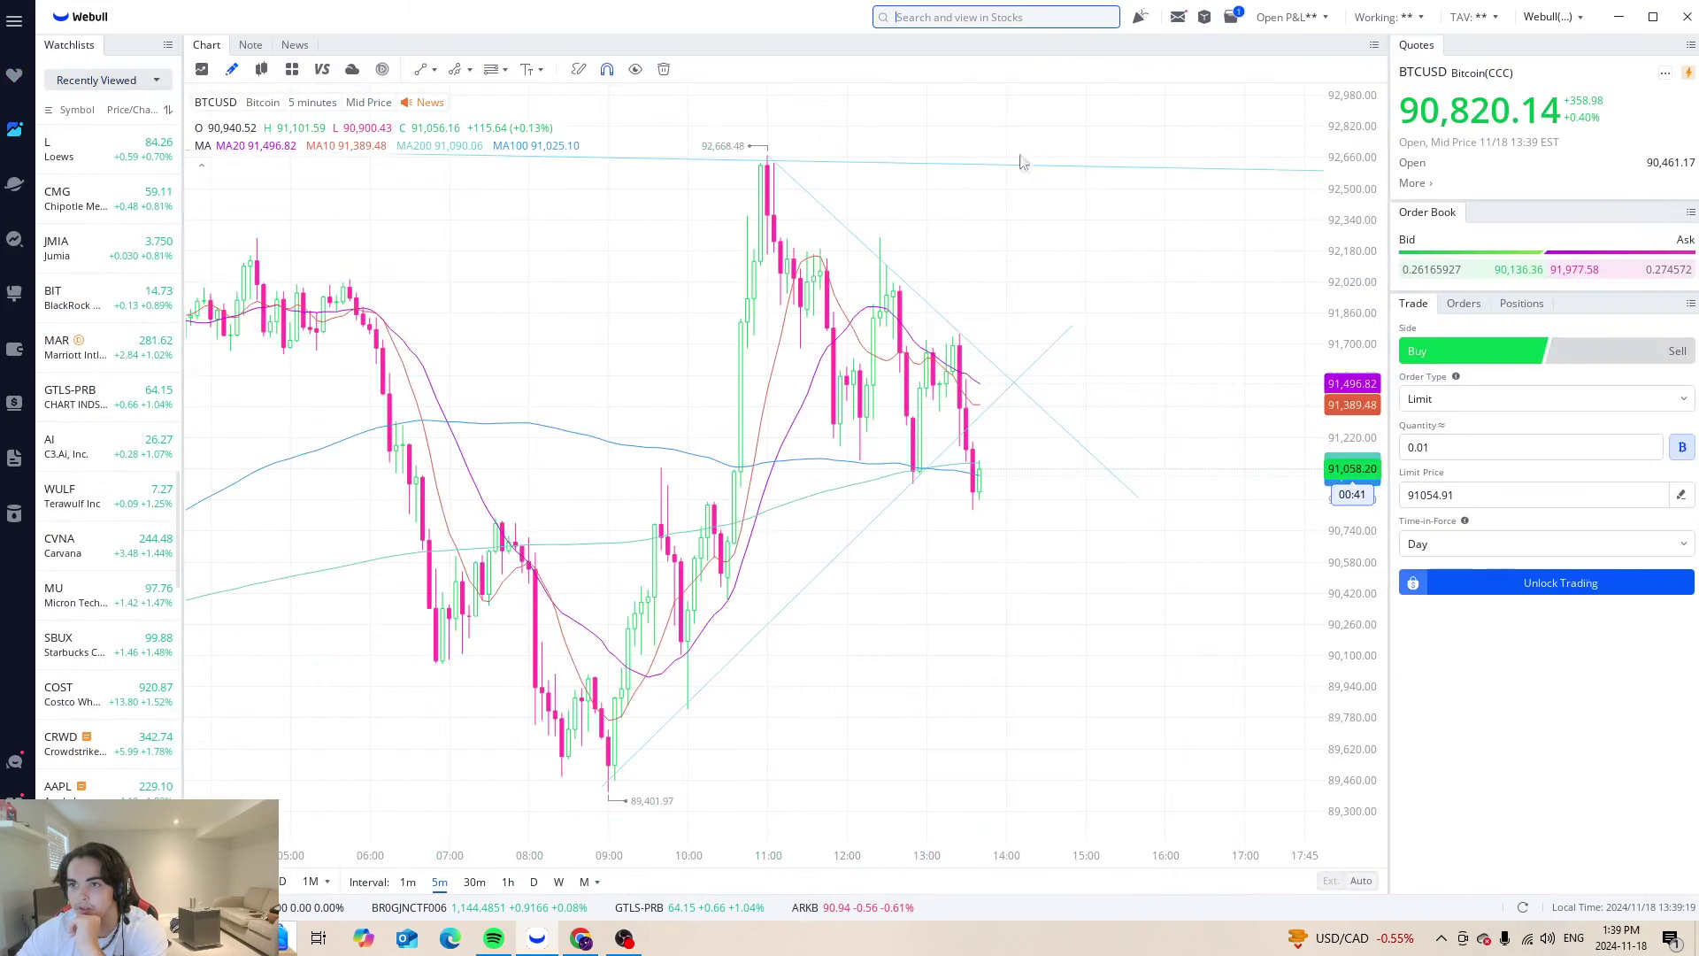
drag(989, 624, 1129, 292)
Delete the lower trend line, widen the price range and pan toward later times
click(1006, 329)
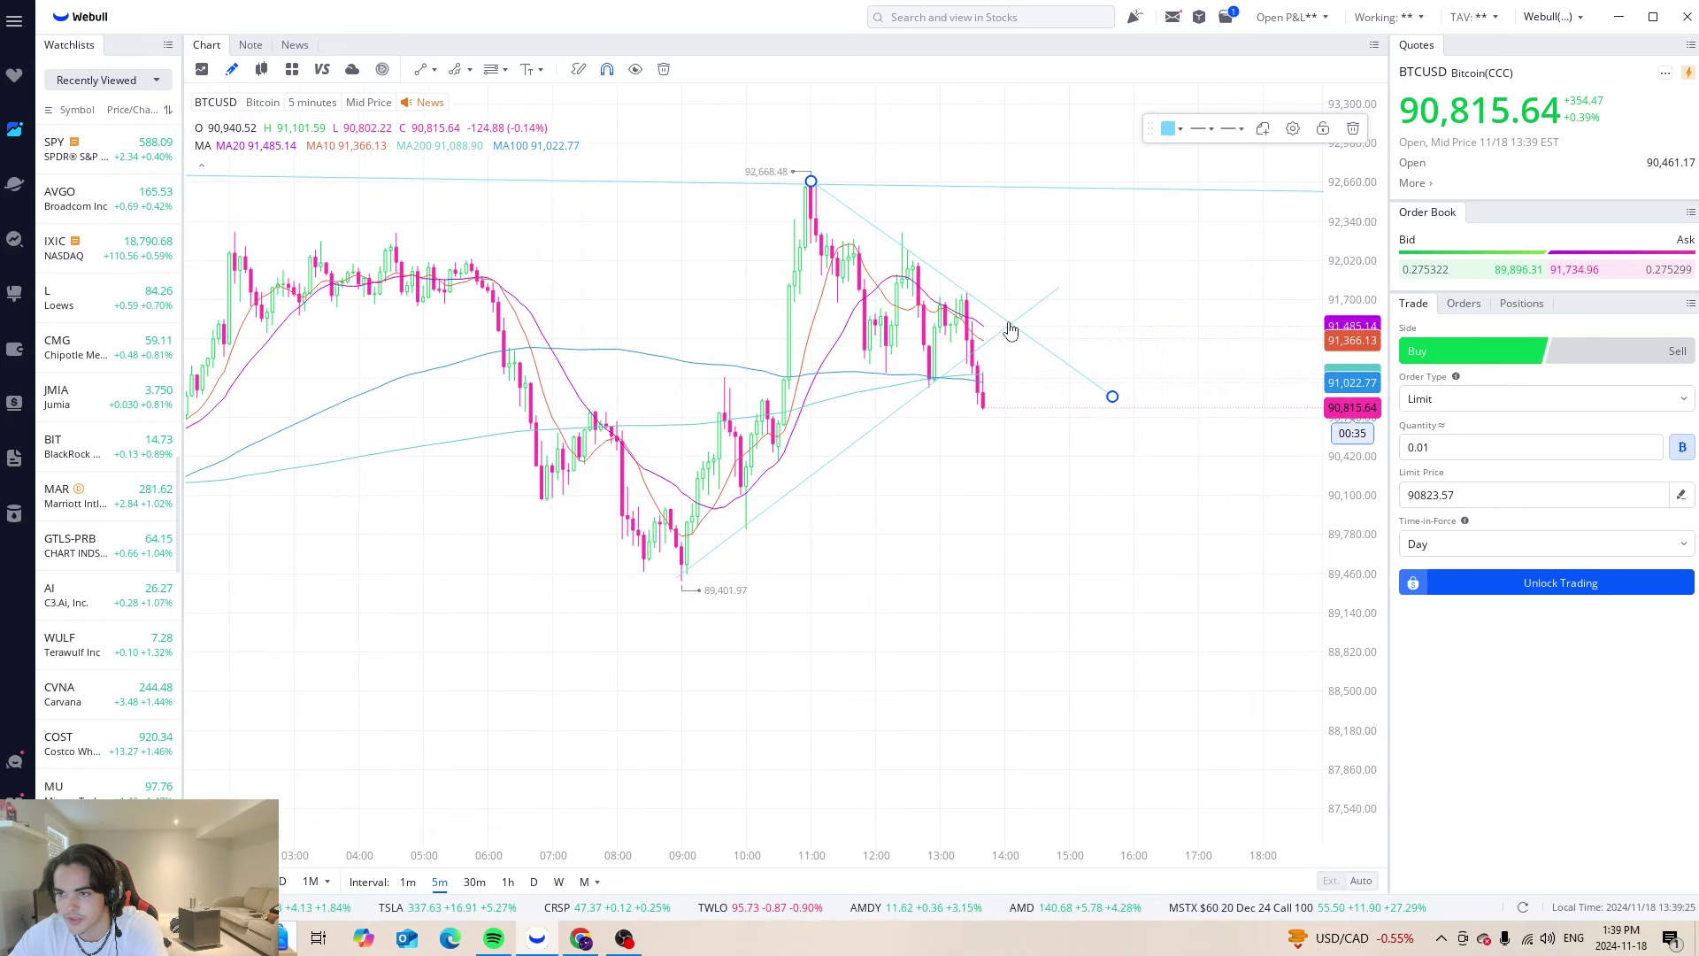
click(1352, 128)
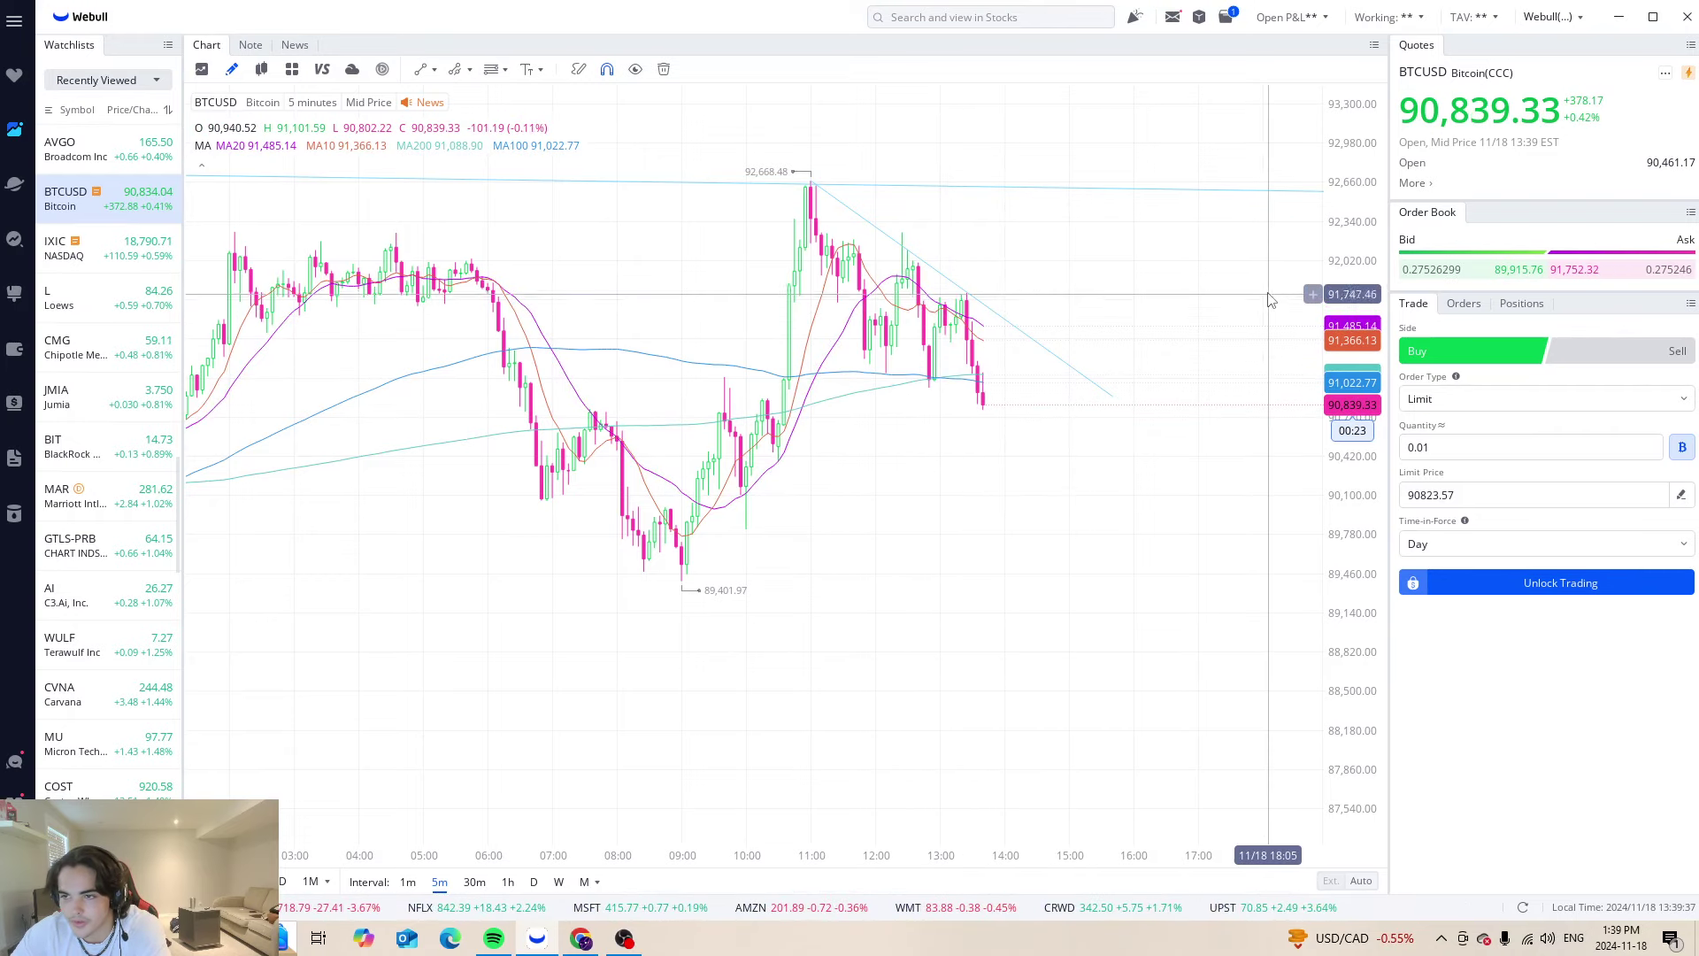
drag(1340, 201, 1350, 279)
scroll(1135, 467, up, 2)
scroll(1015, 443, down, 4)
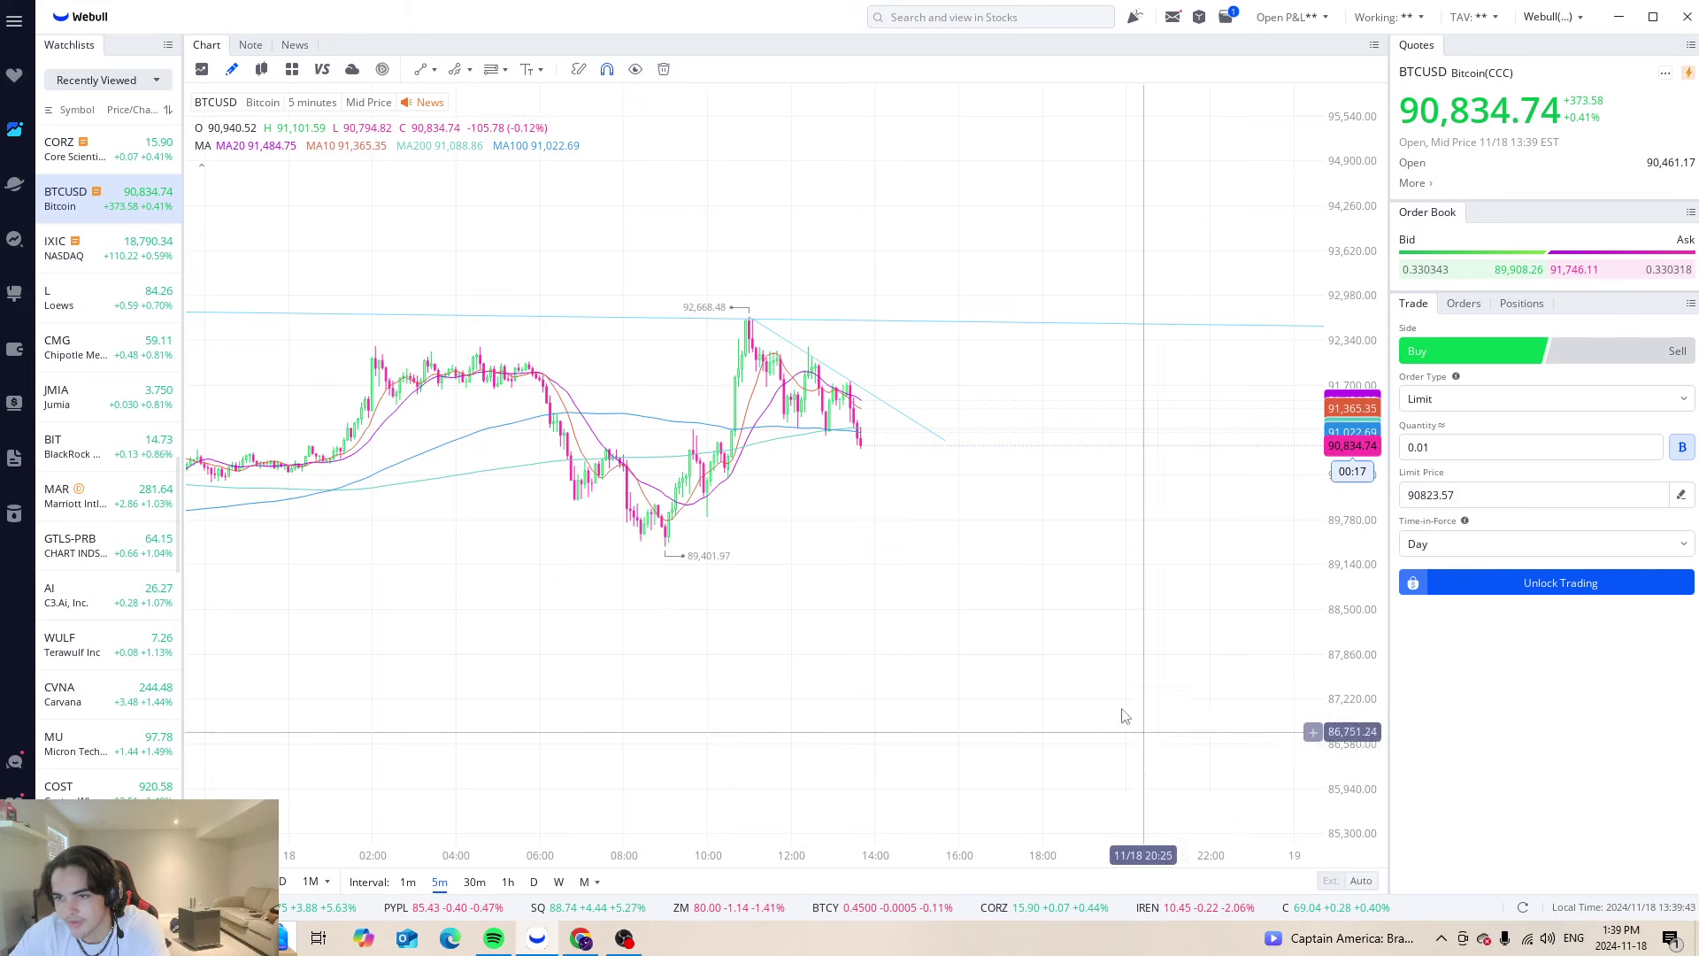
drag(1112, 705, 925, 630)
Look up IBIT and view its Order Flow: 375.66 inflow against 296.30 outflow
click(973, 17)
text(ibit)
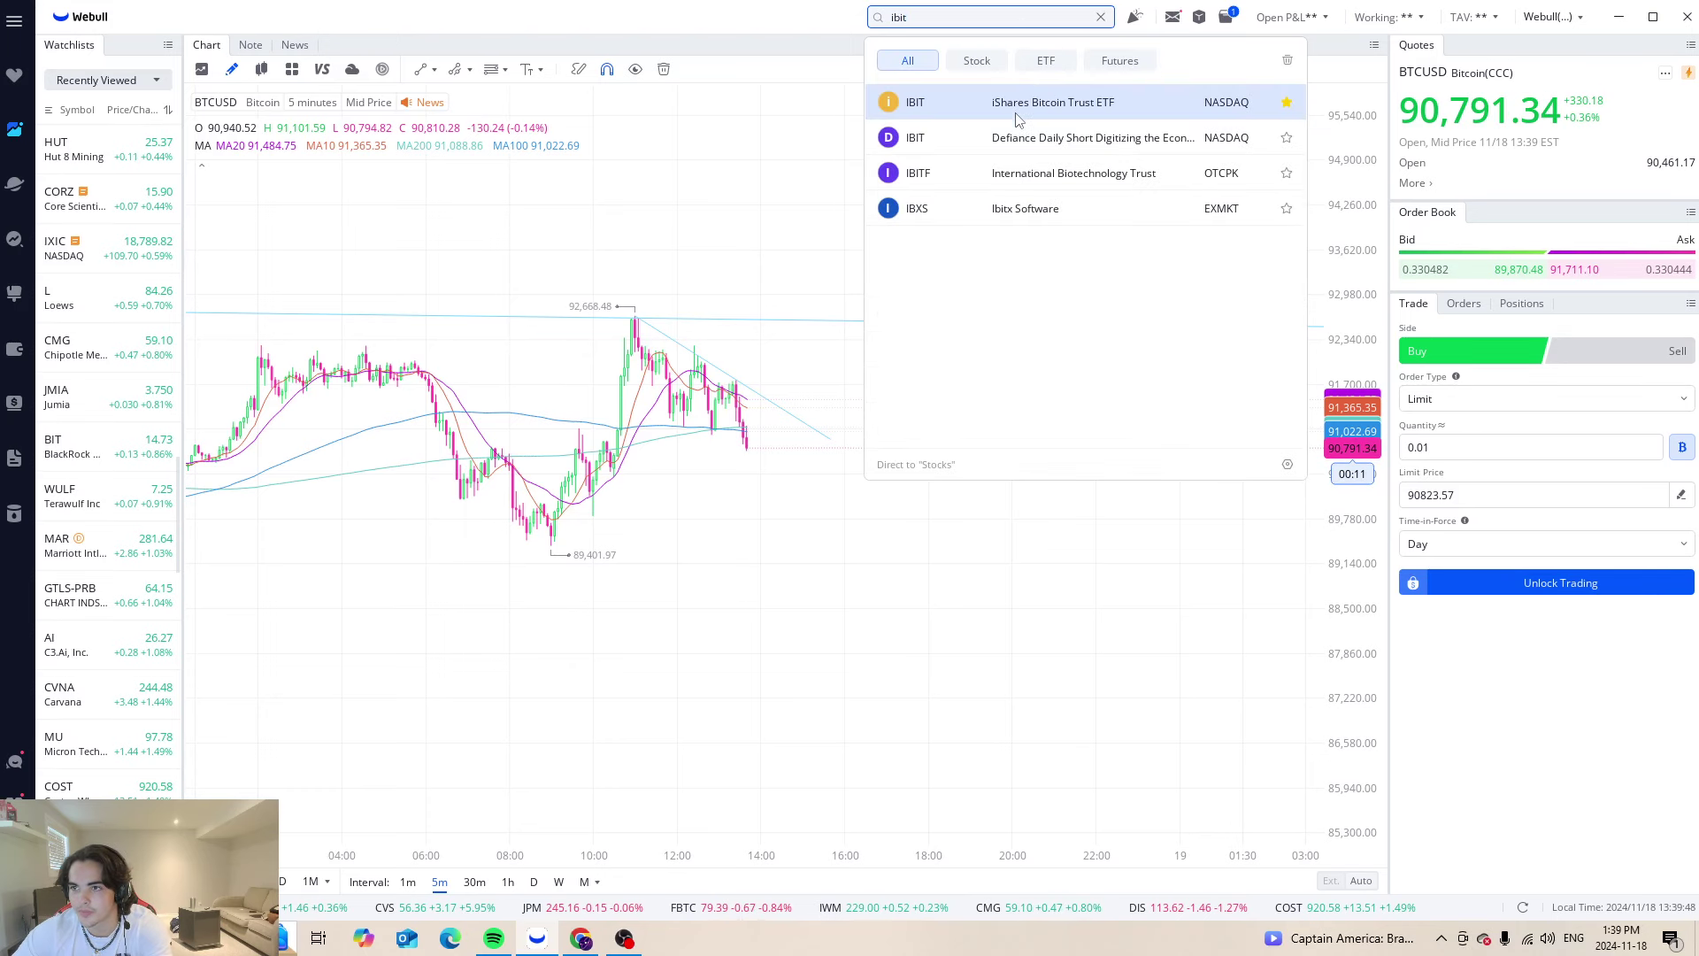
click(1019, 100)
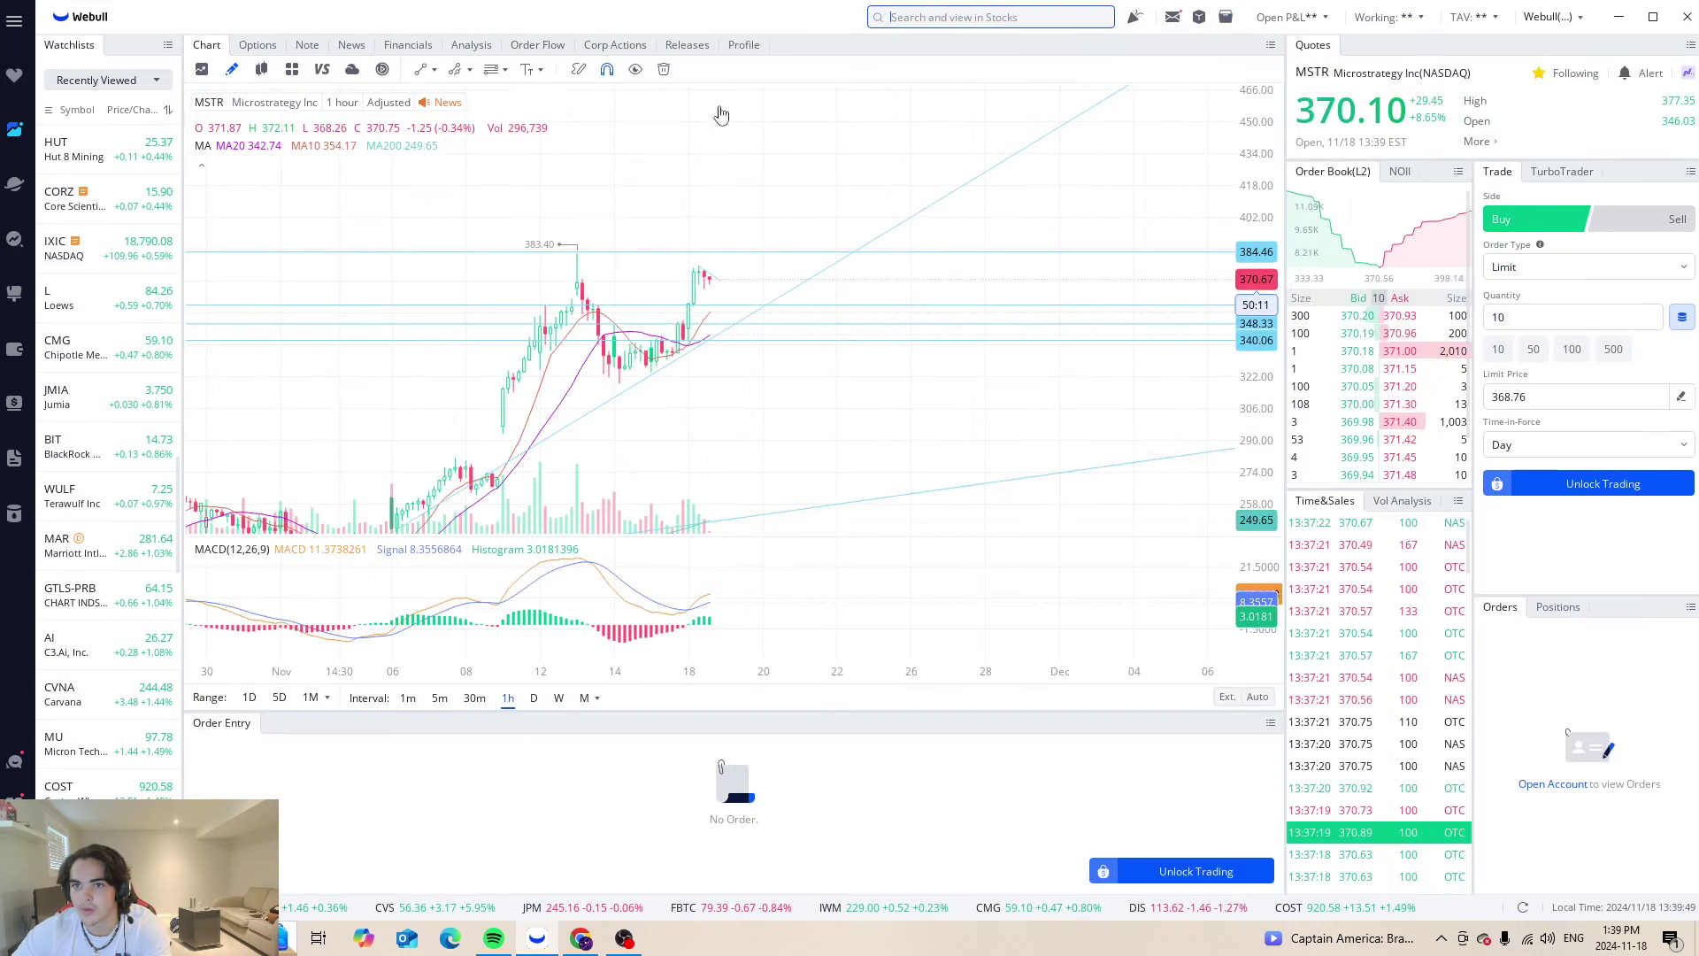
click(539, 46)
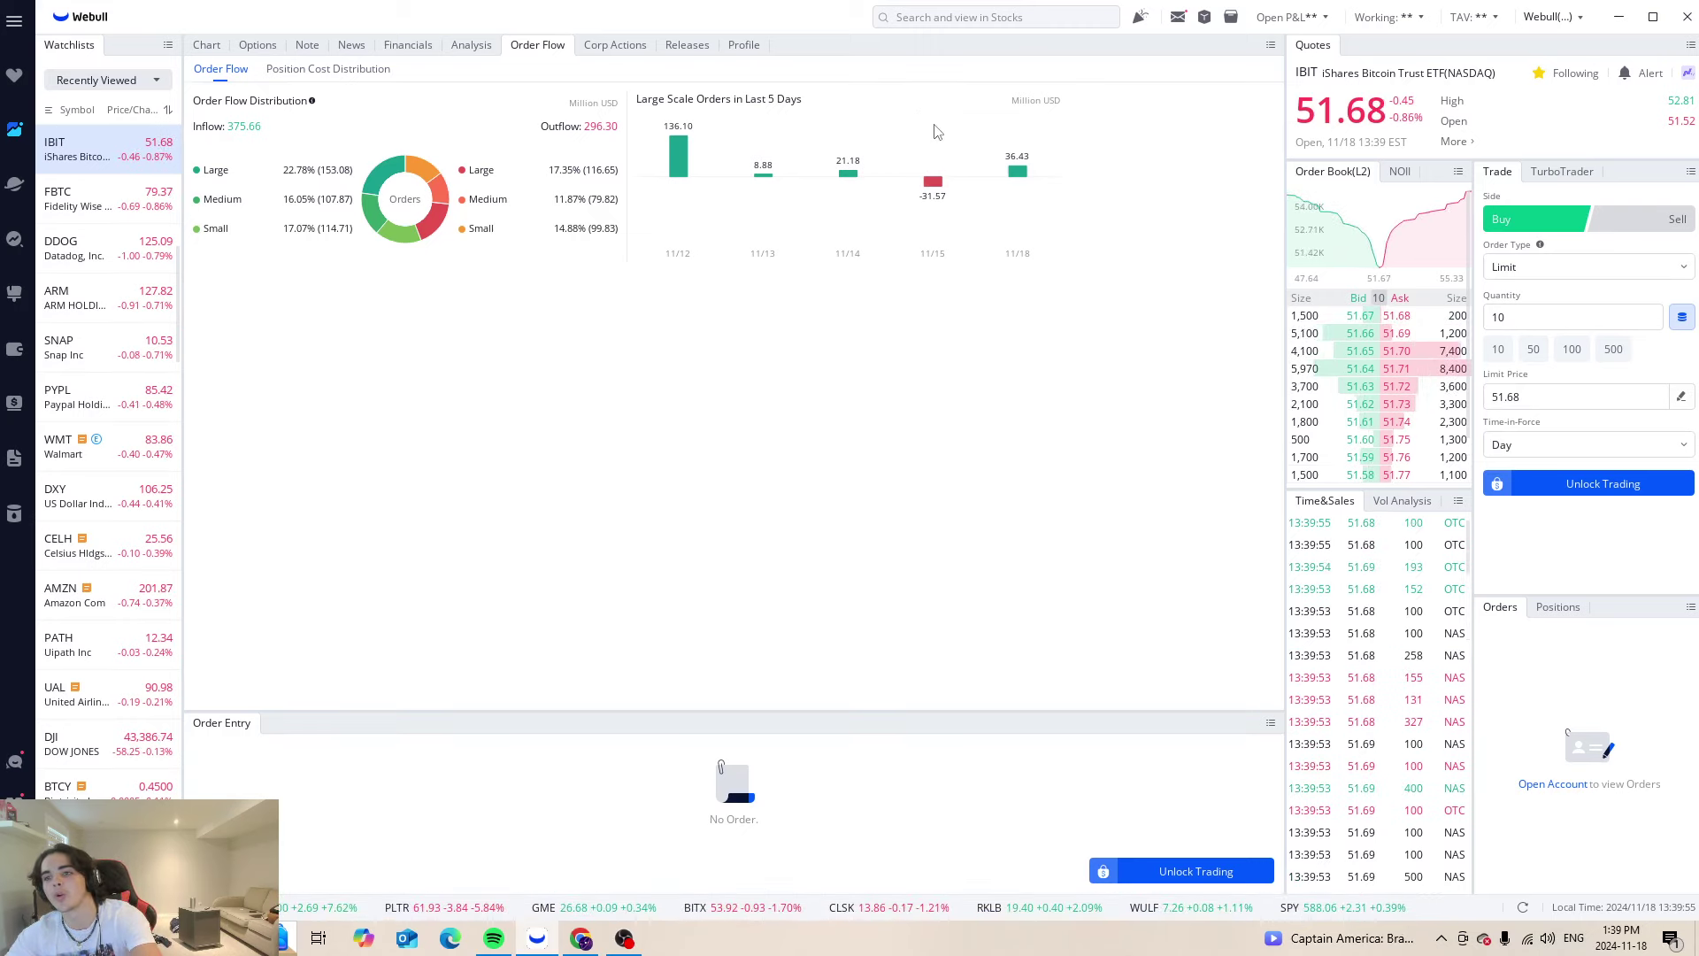
Switch back to BTCUSD, dismiss the alert menu and pan to the recent candles
click(956, 17)
click(1066, 170)
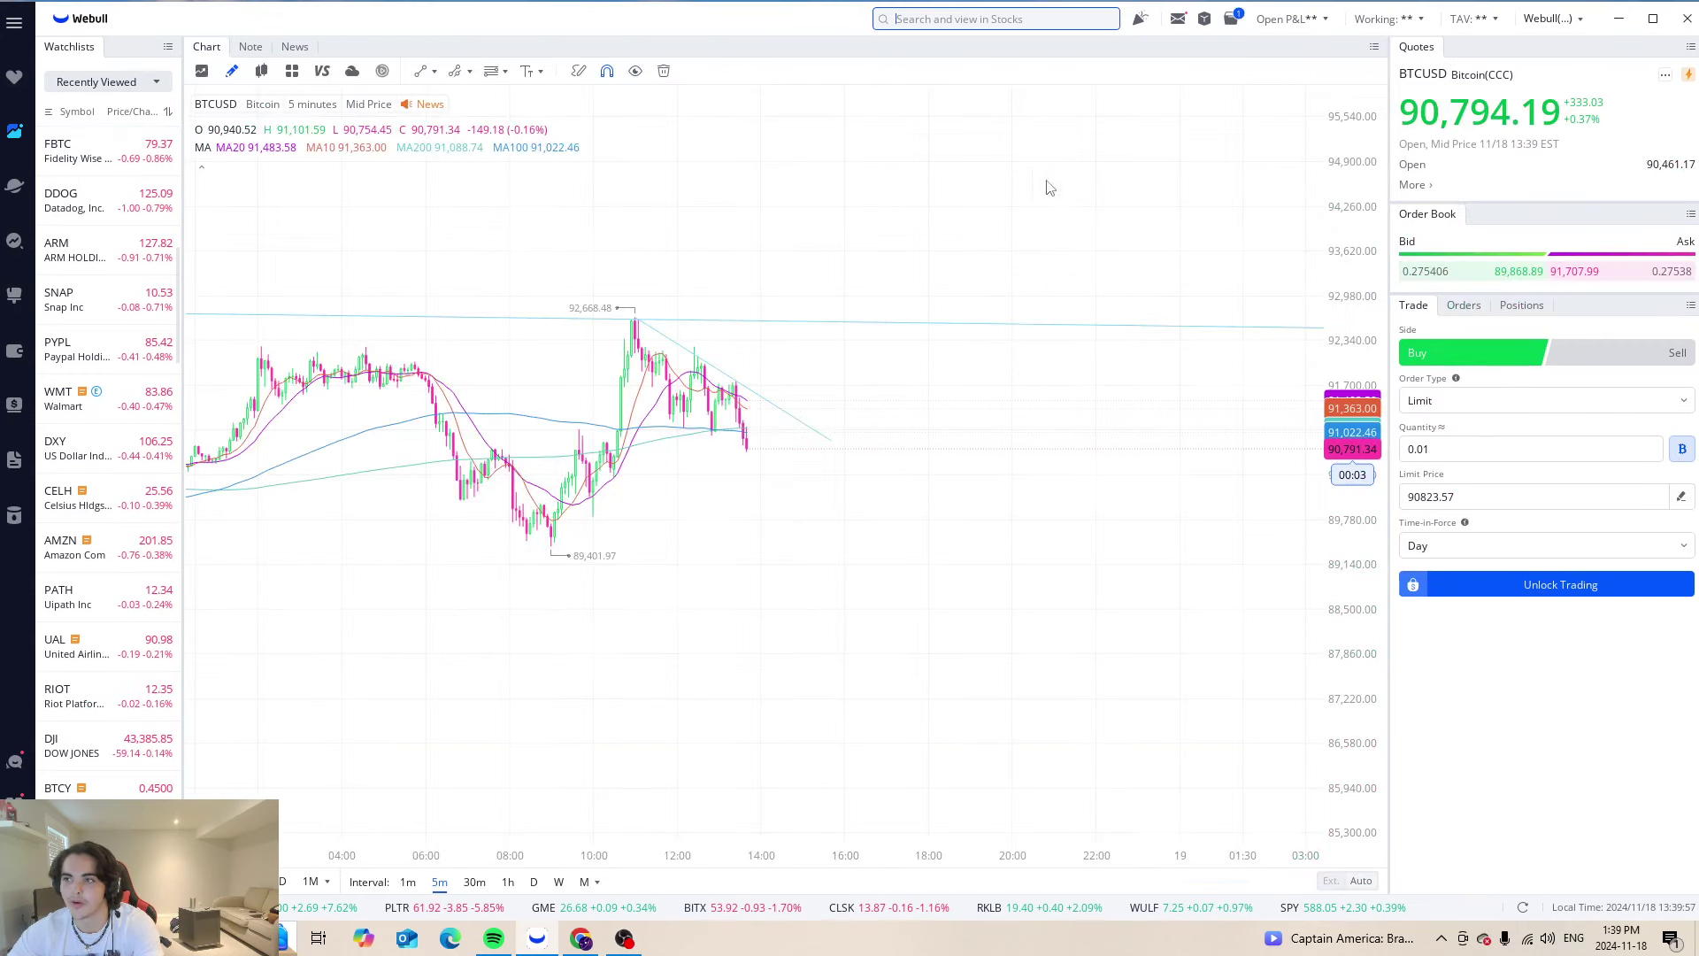
drag(1068, 191, 1298, 411)
click(1313, 356)
drag(1337, 255, 1315, 342)
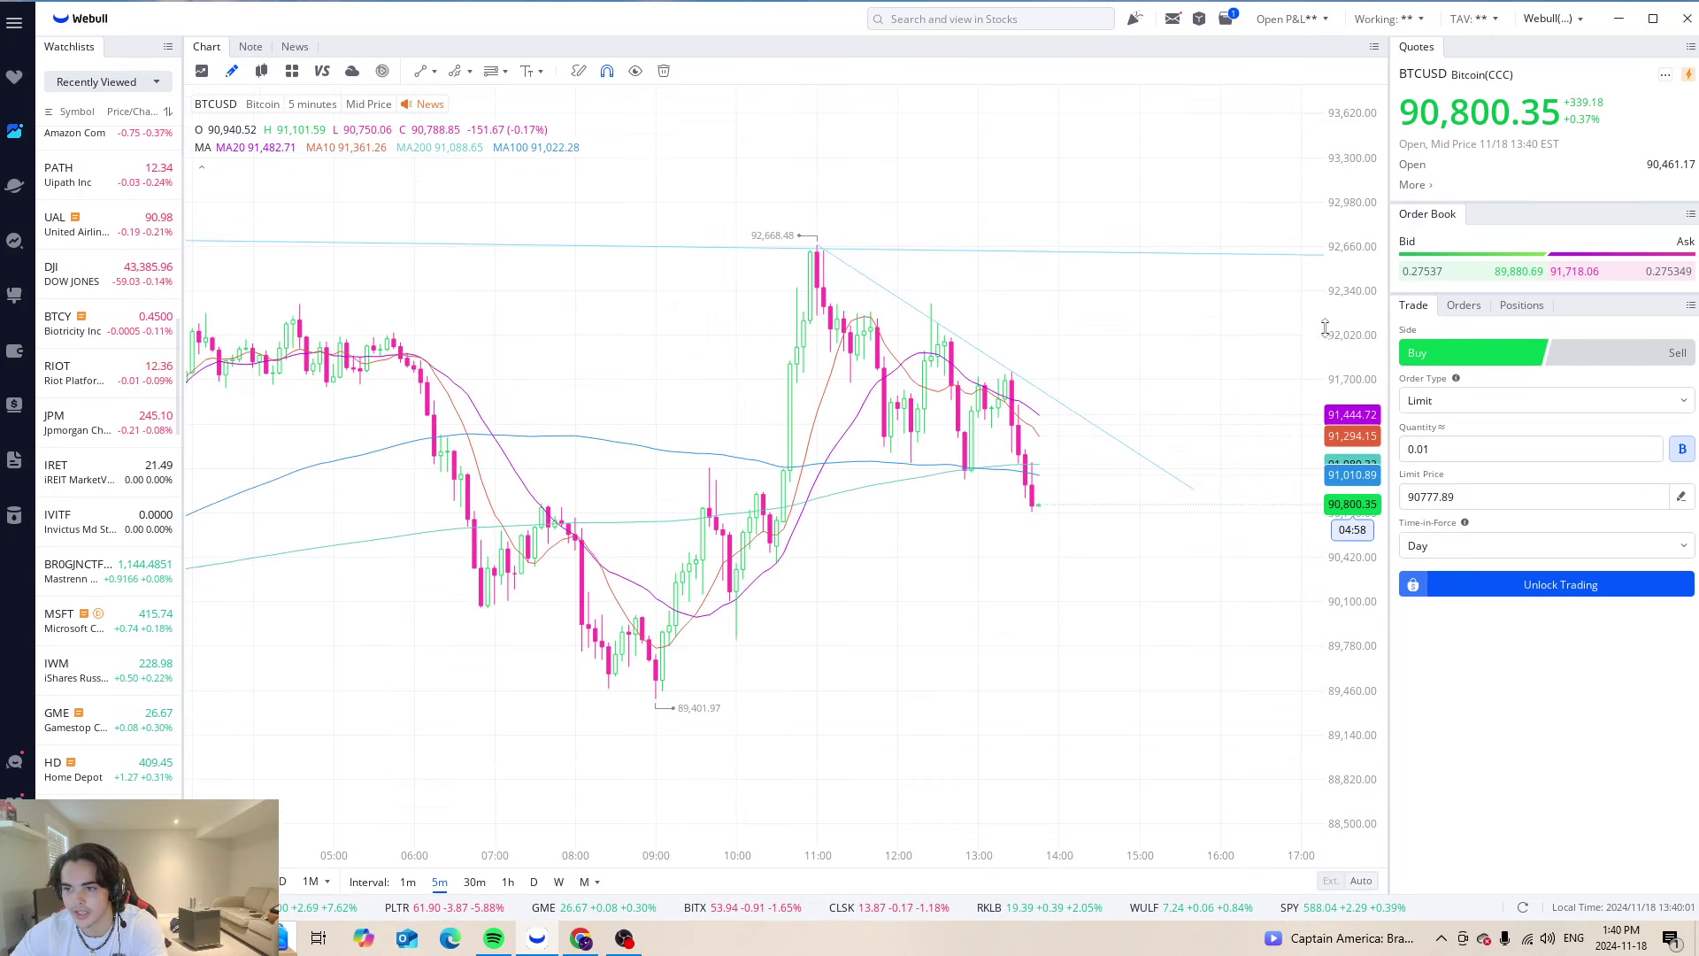
scroll(1165, 531, down, 3)
drag(1130, 576, 945, 531)
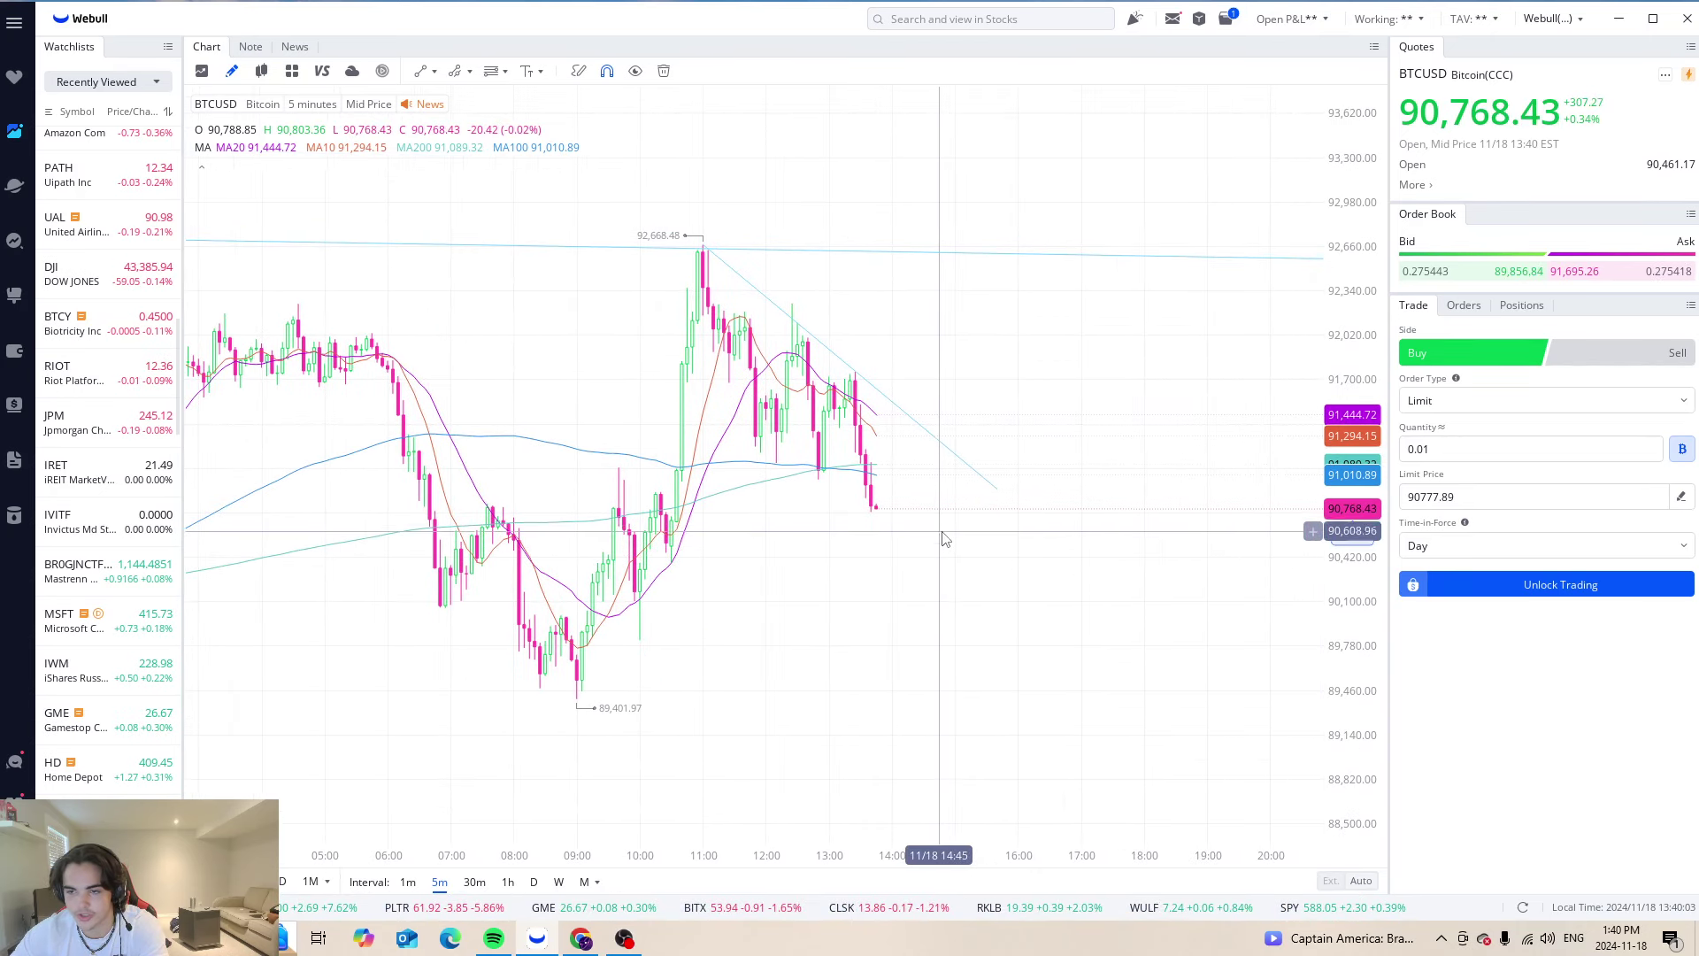
Change BTCUSD to 1-hour candles and widen the price range
click(507, 881)
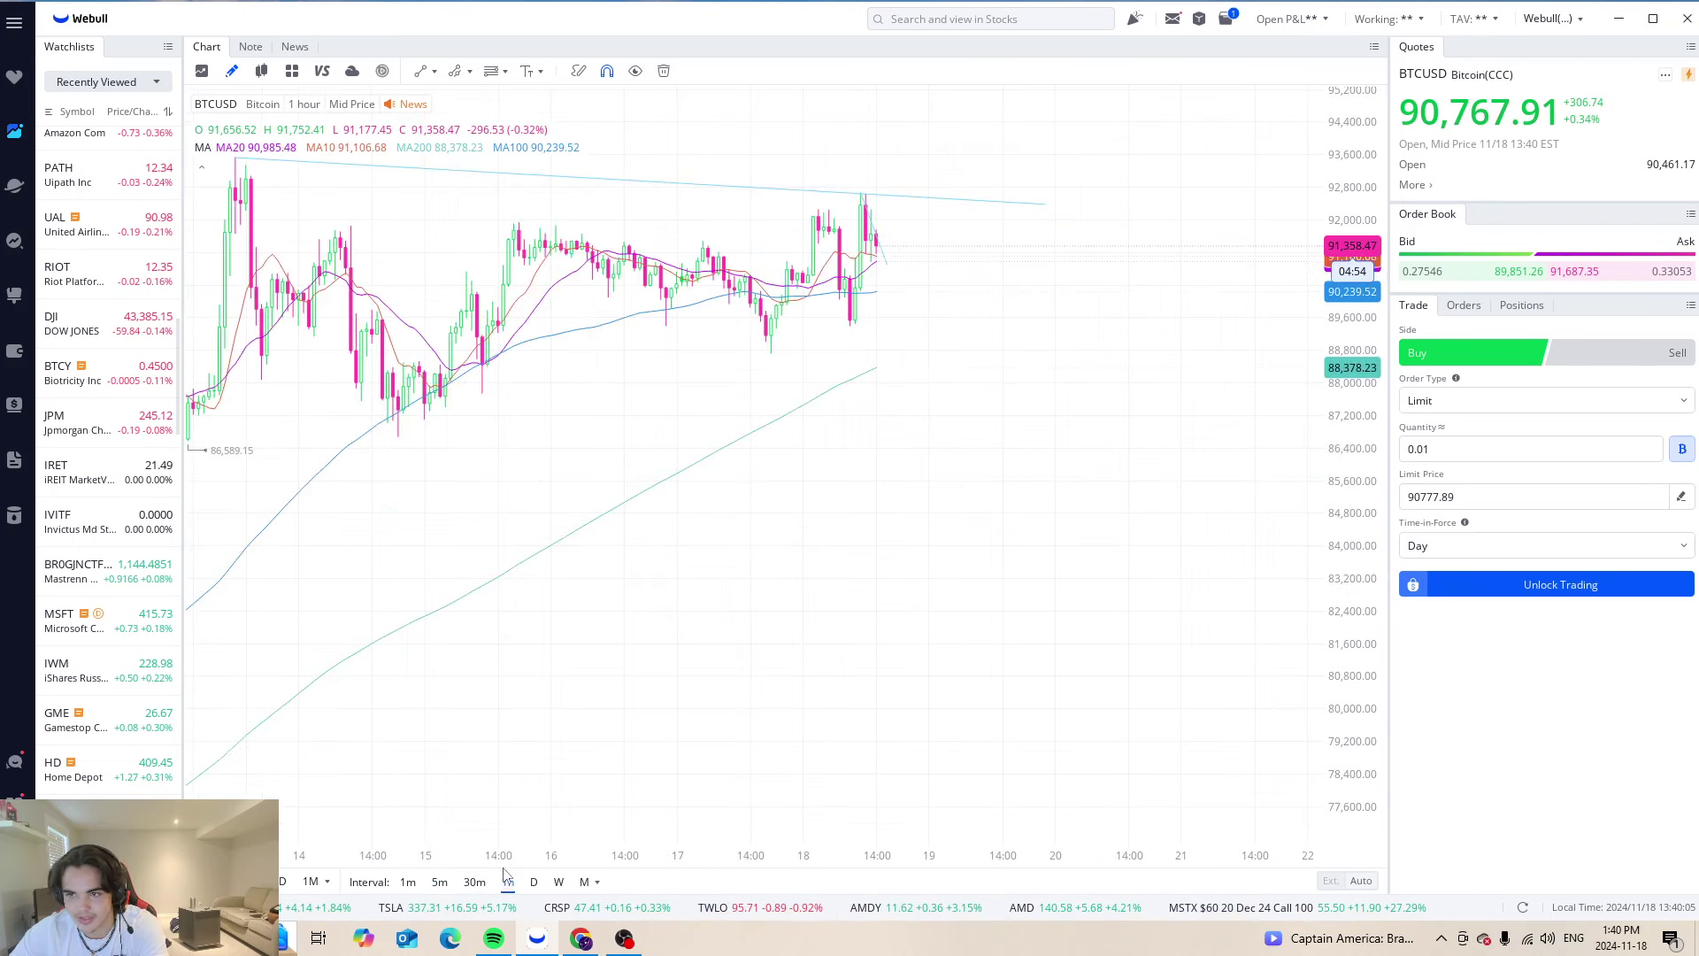
drag(1163, 361, 1216, 358)
drag(1351, 222, 1354, 281)
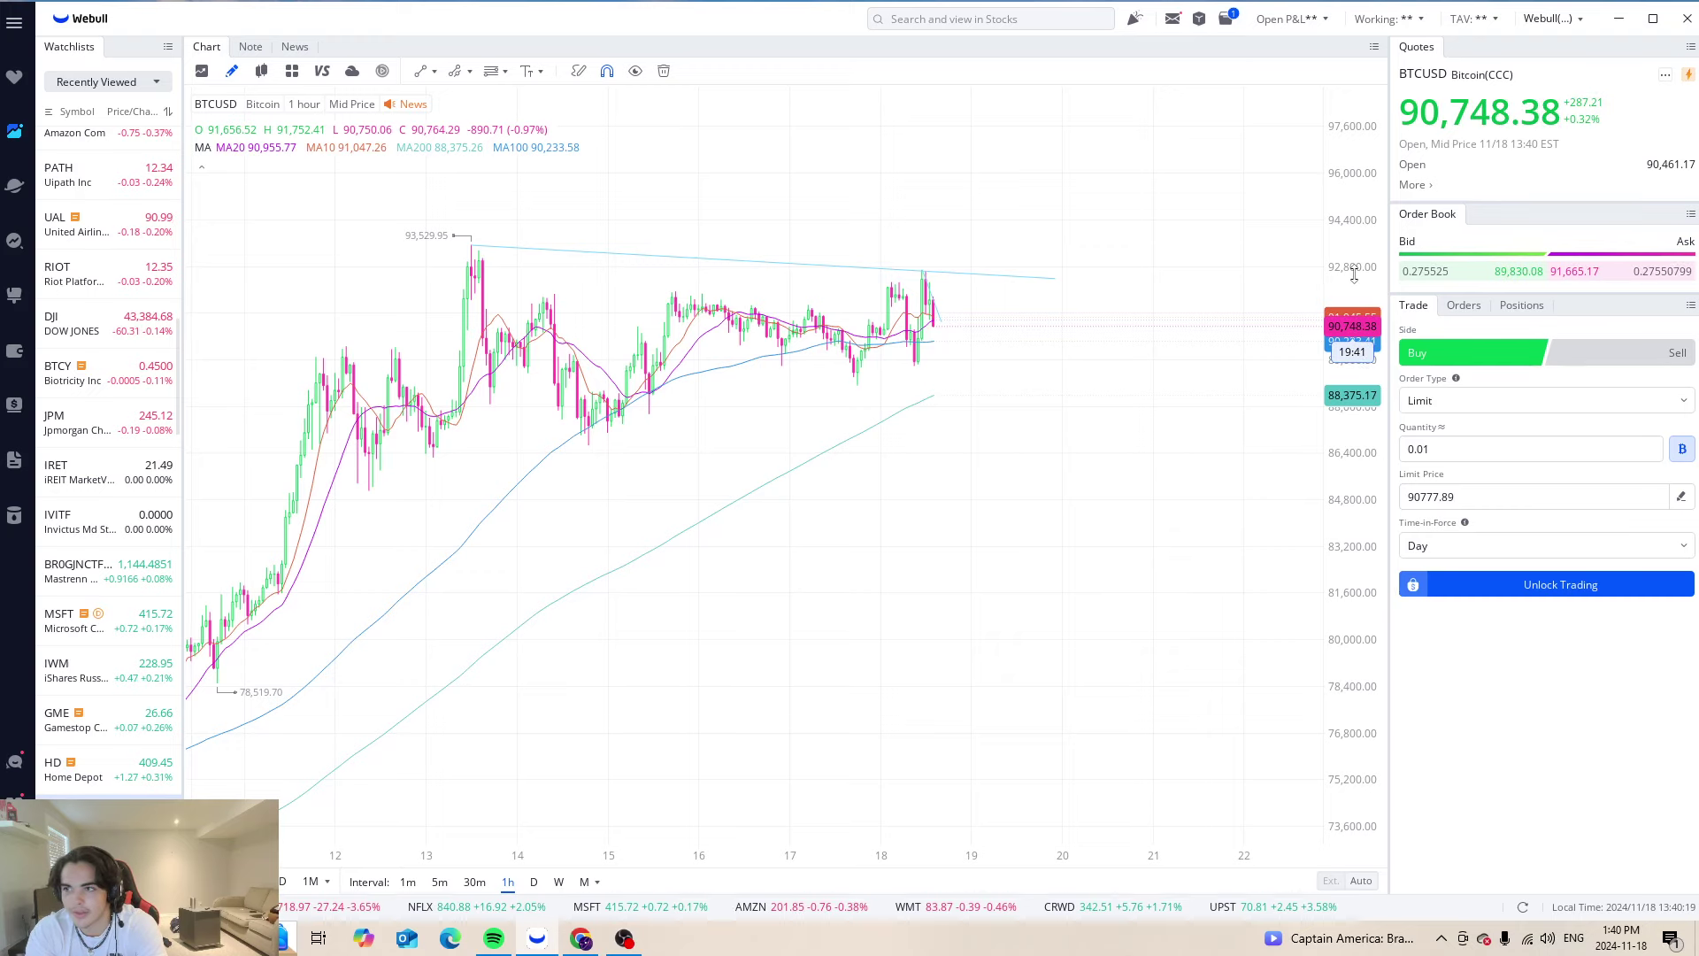
drag(1367, 126, 1357, 209)
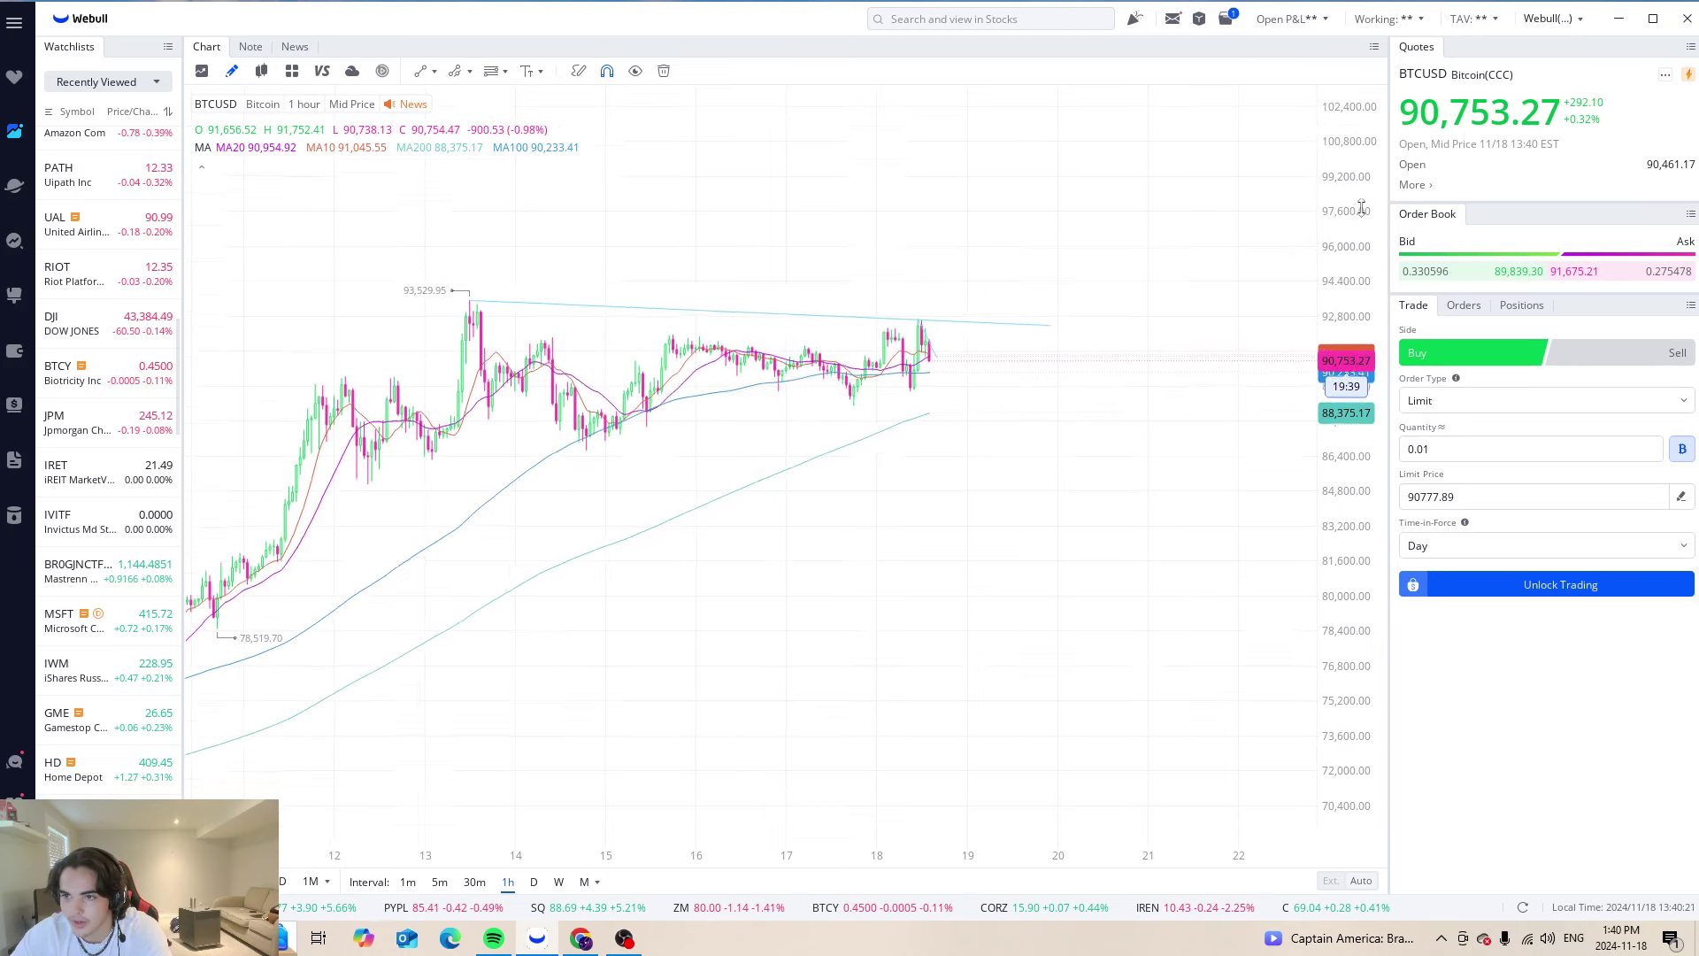
Show MSTR's daily candlestick chart, zoomed out to reach back to August
click(1030, 19)
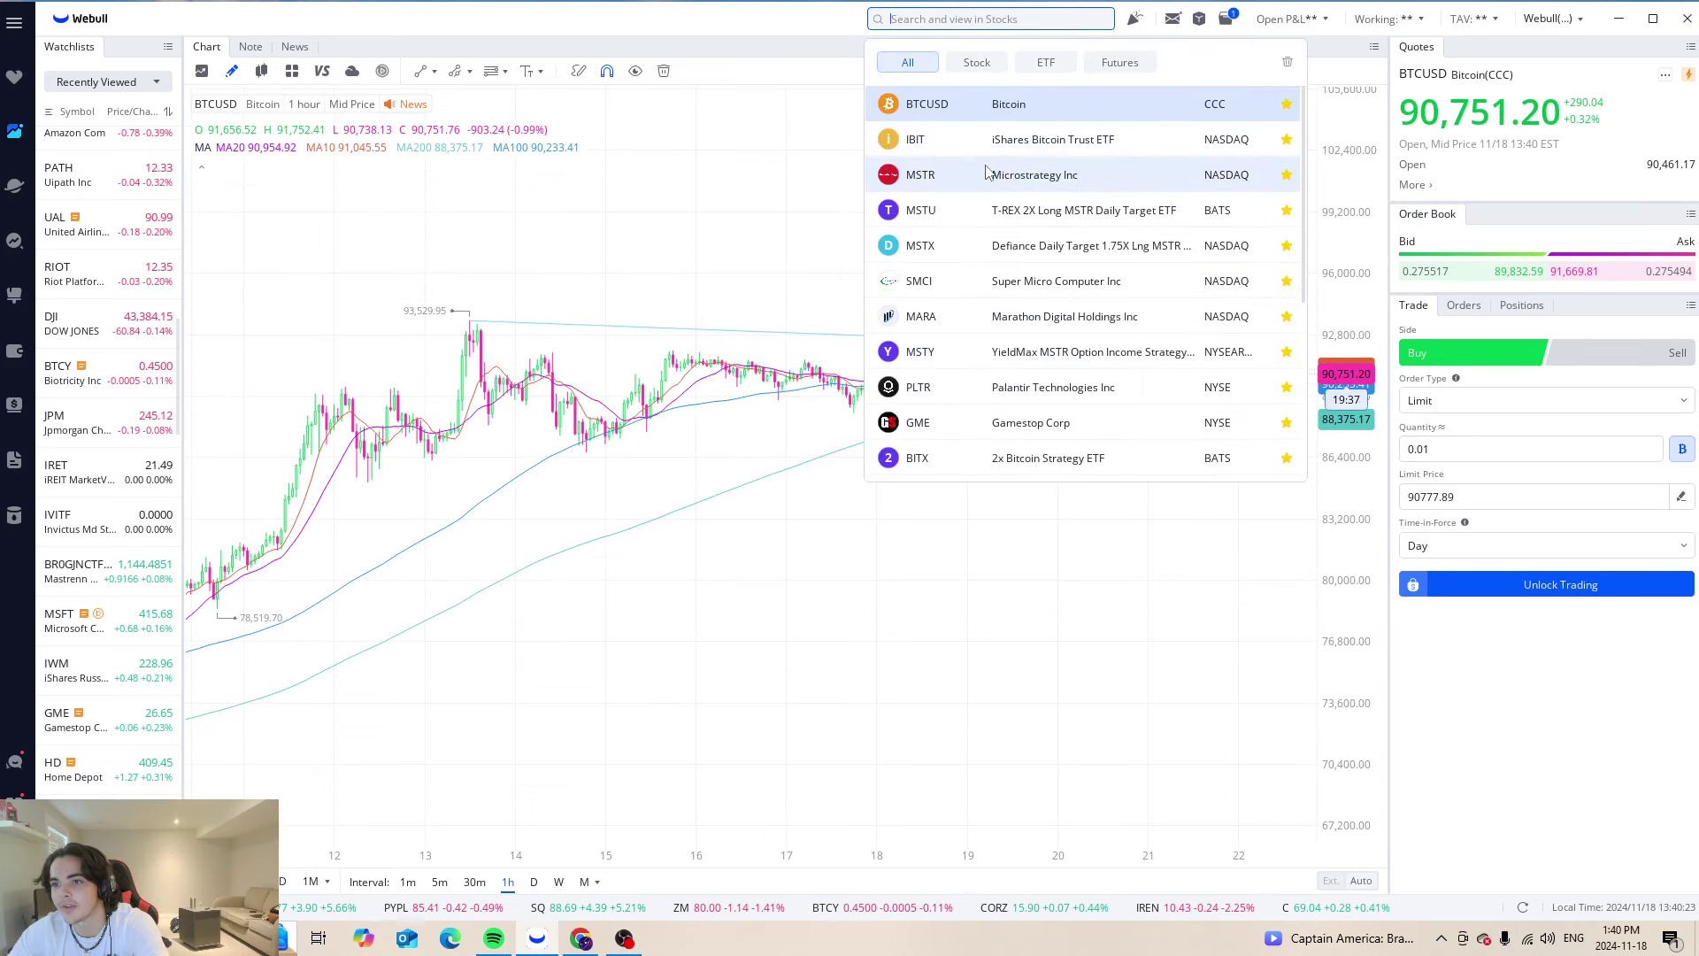
click(991, 169)
click(206, 46)
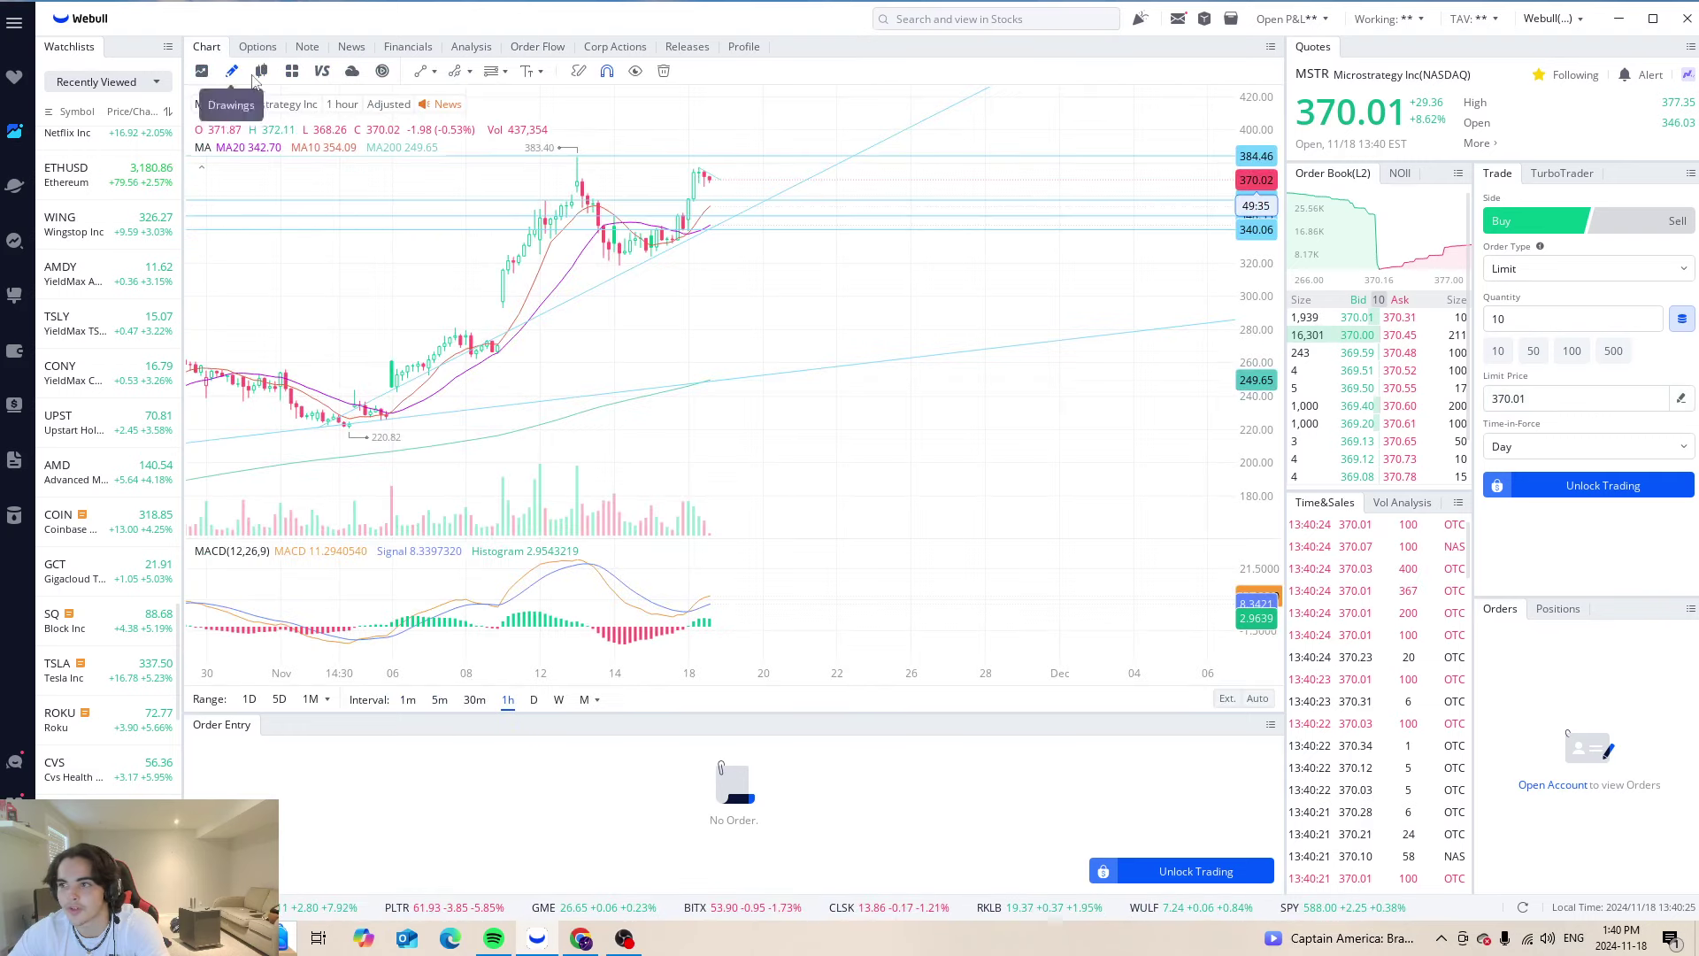
click(531, 700)
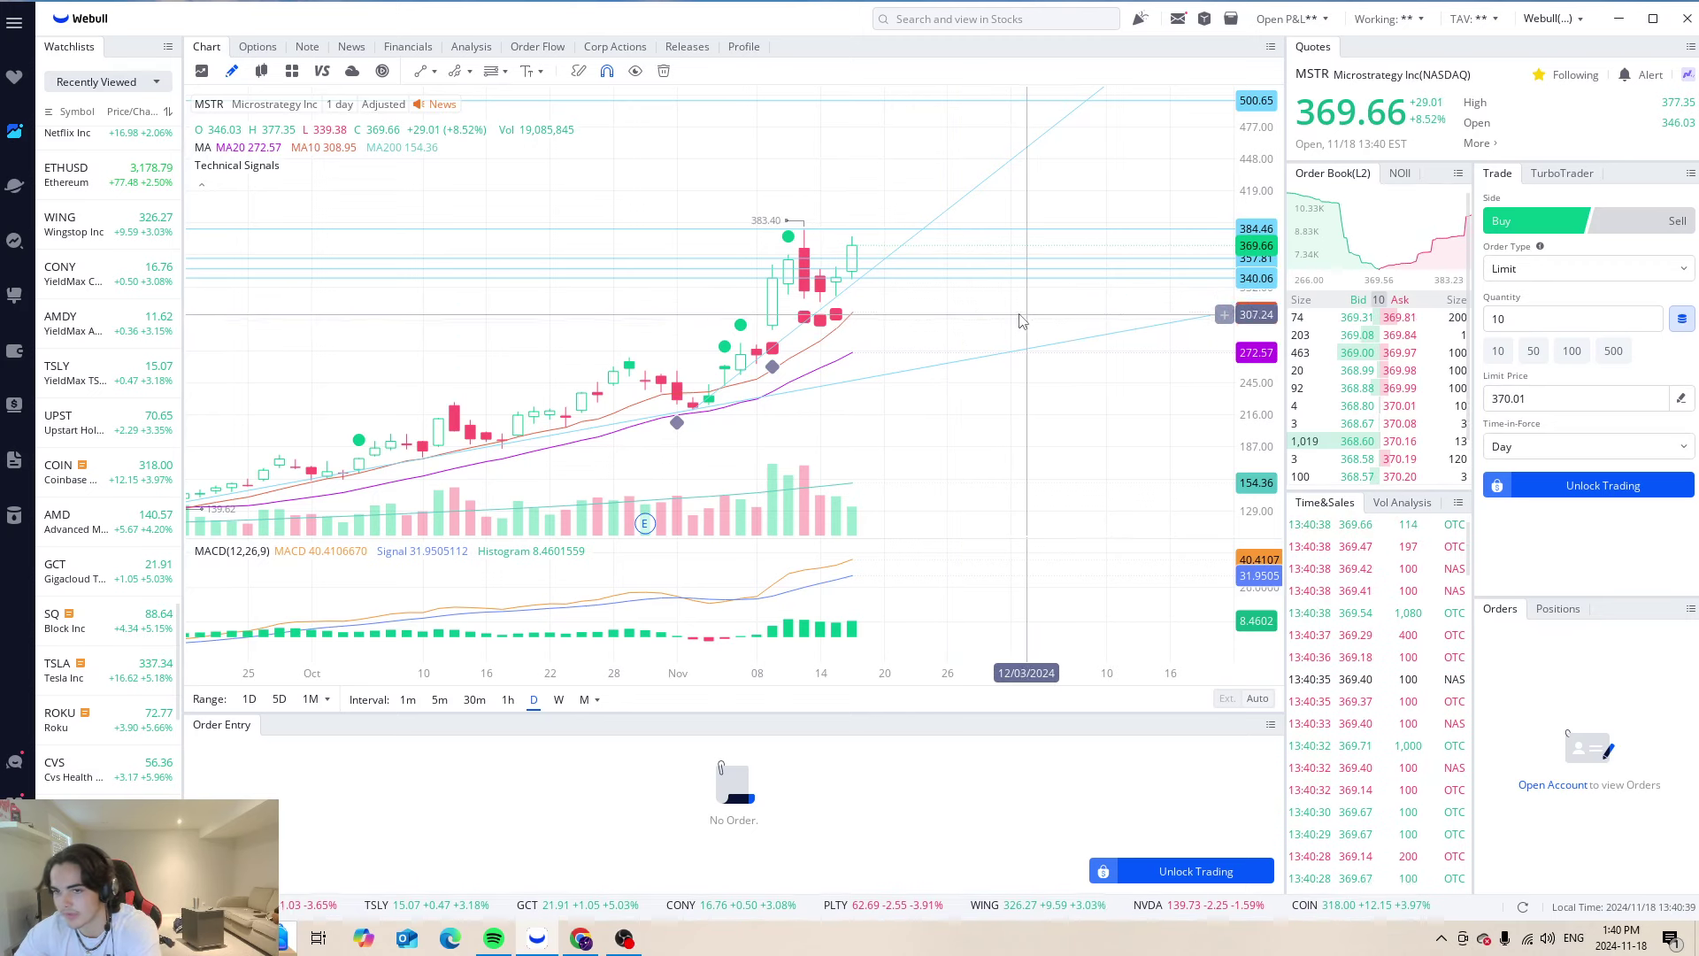
scroll(978, 345, down, 5)
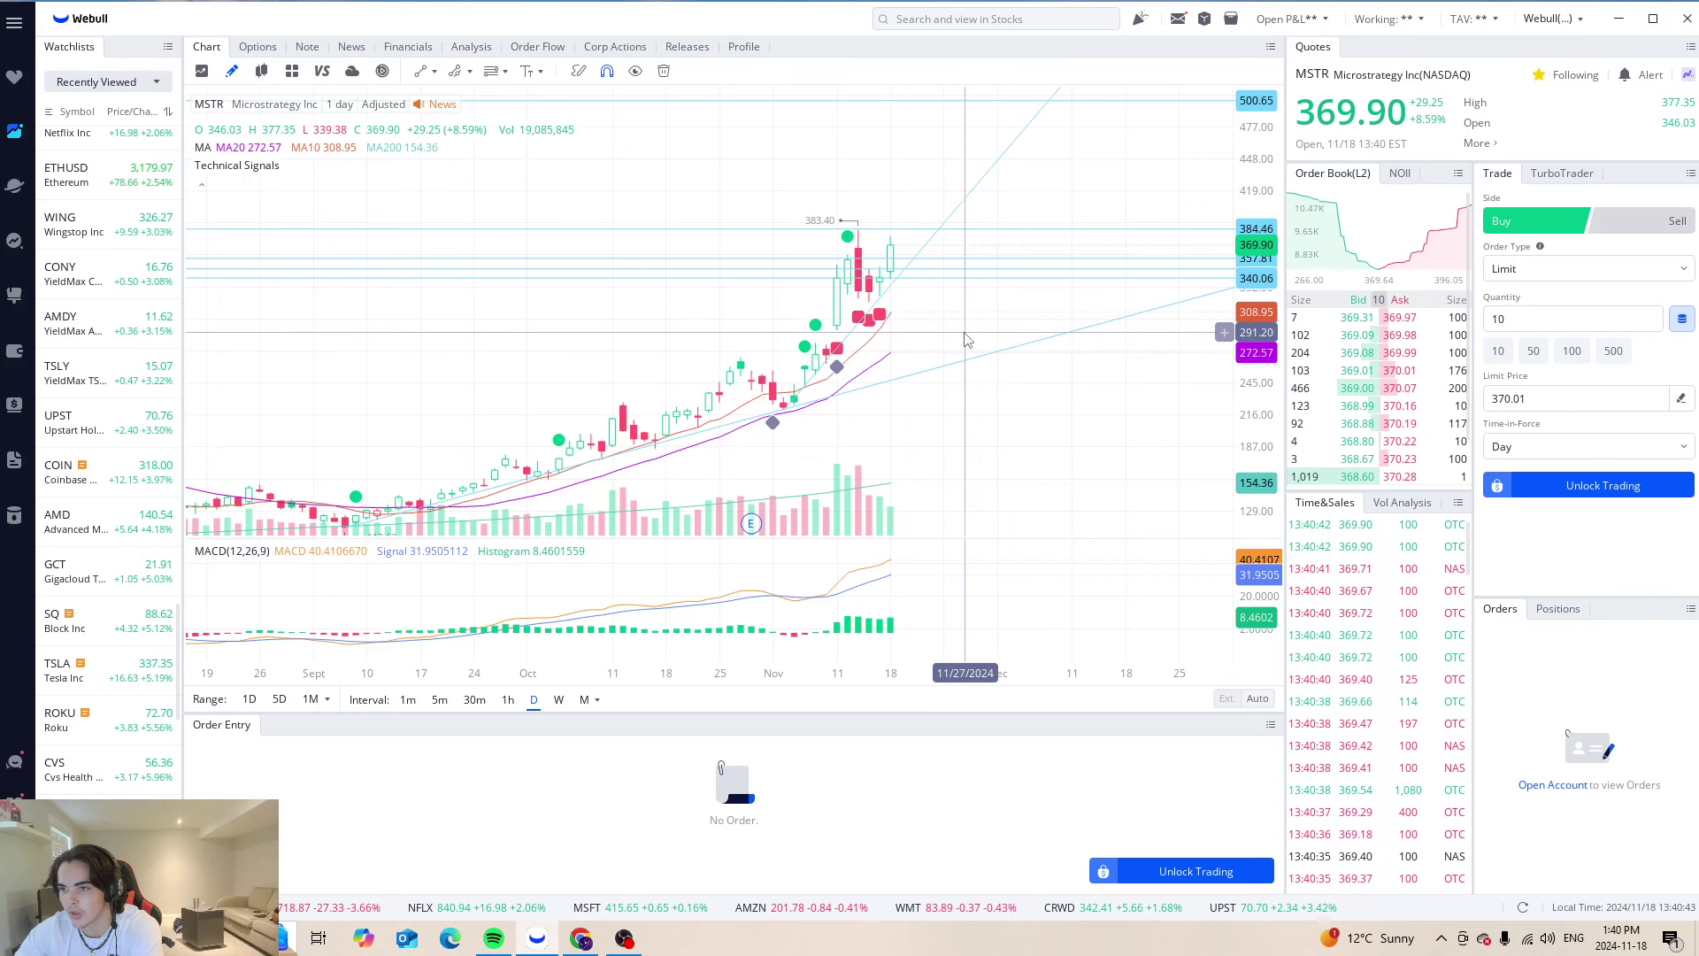
drag(967, 342, 937, 384)
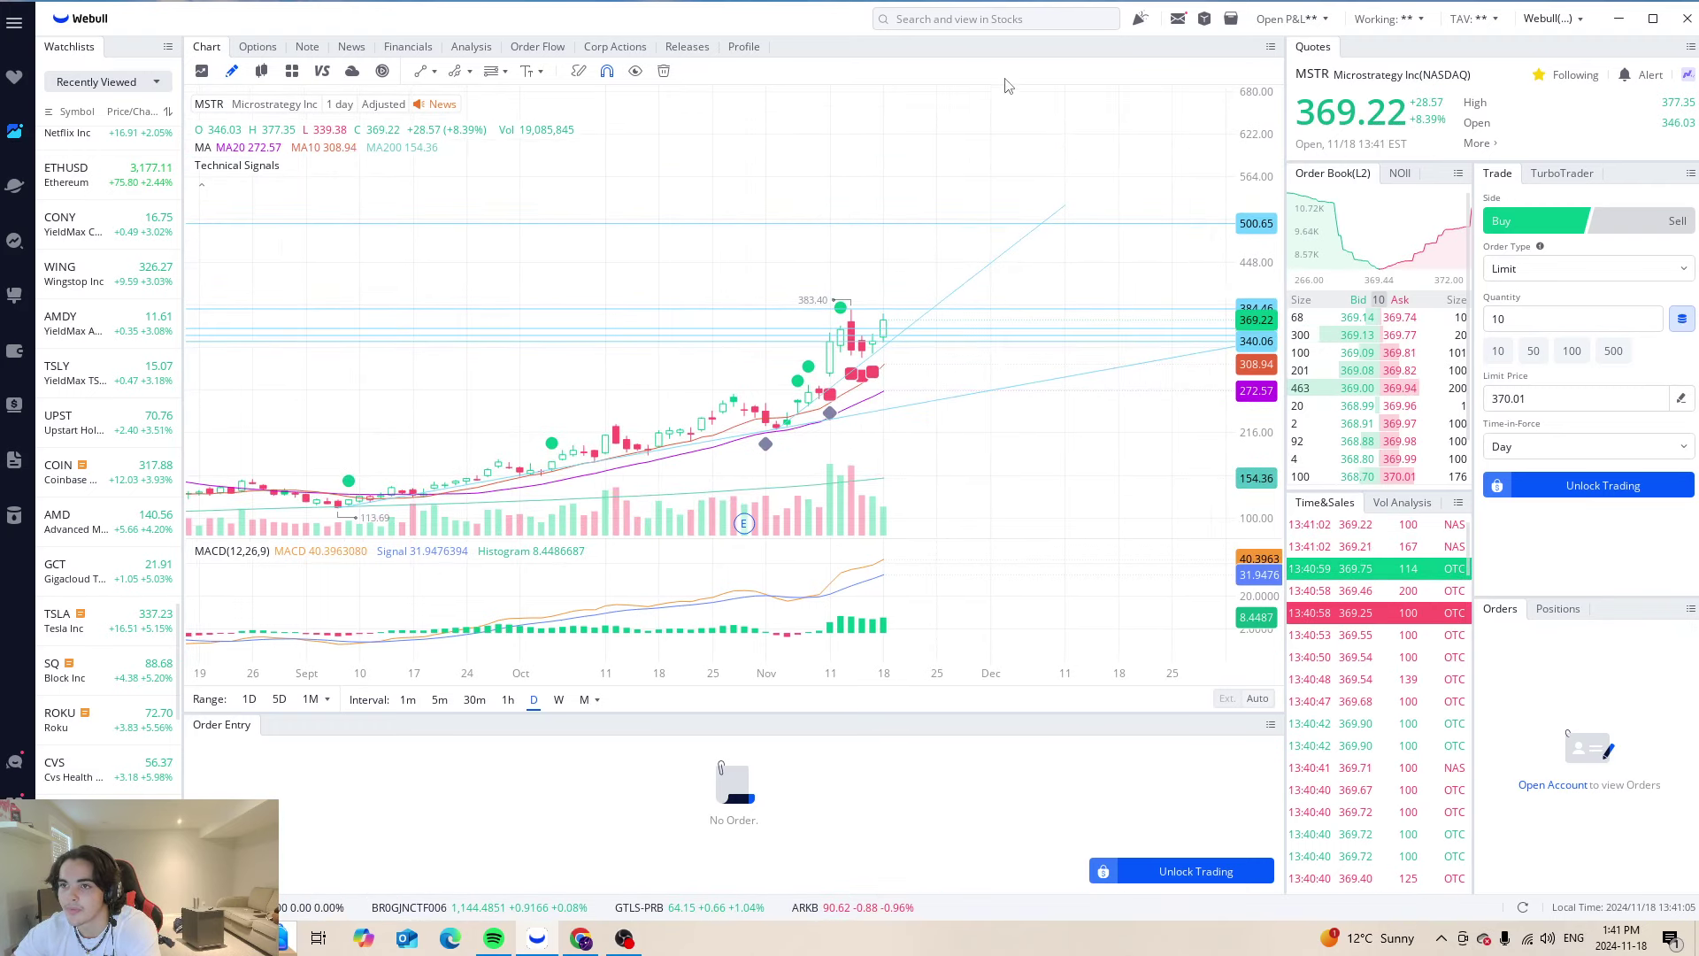
click(973, 18)
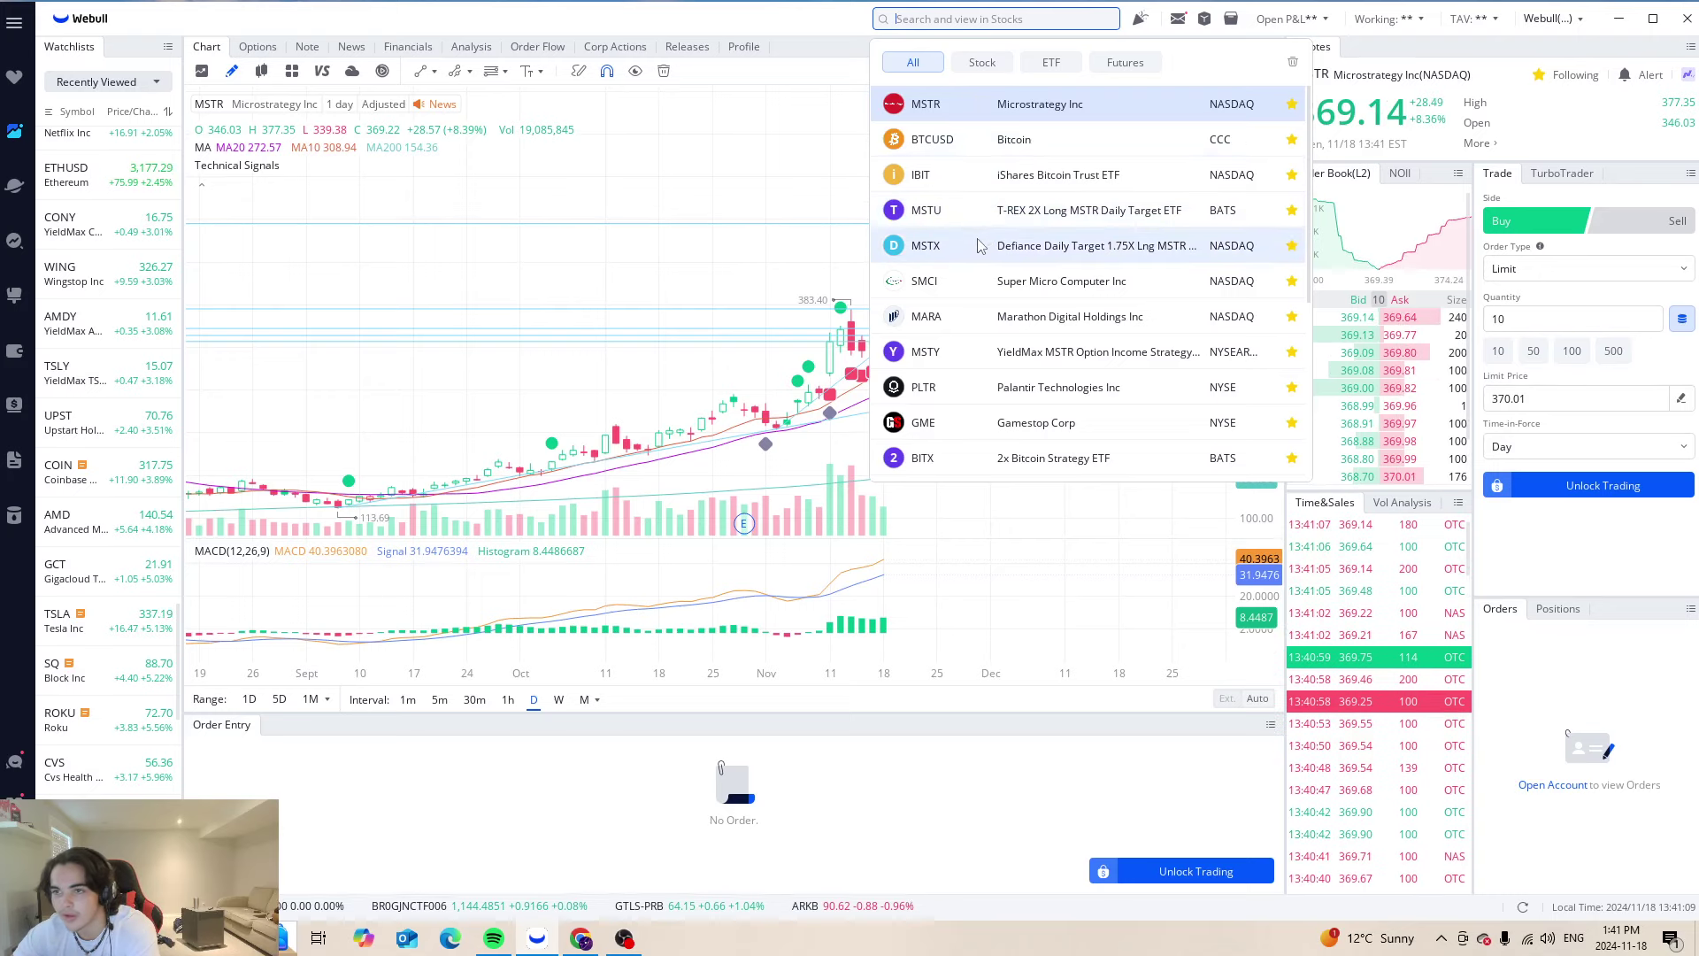
Chart MSTU daily, zoomed out to September with headroom above the 157.30 price
click(973, 210)
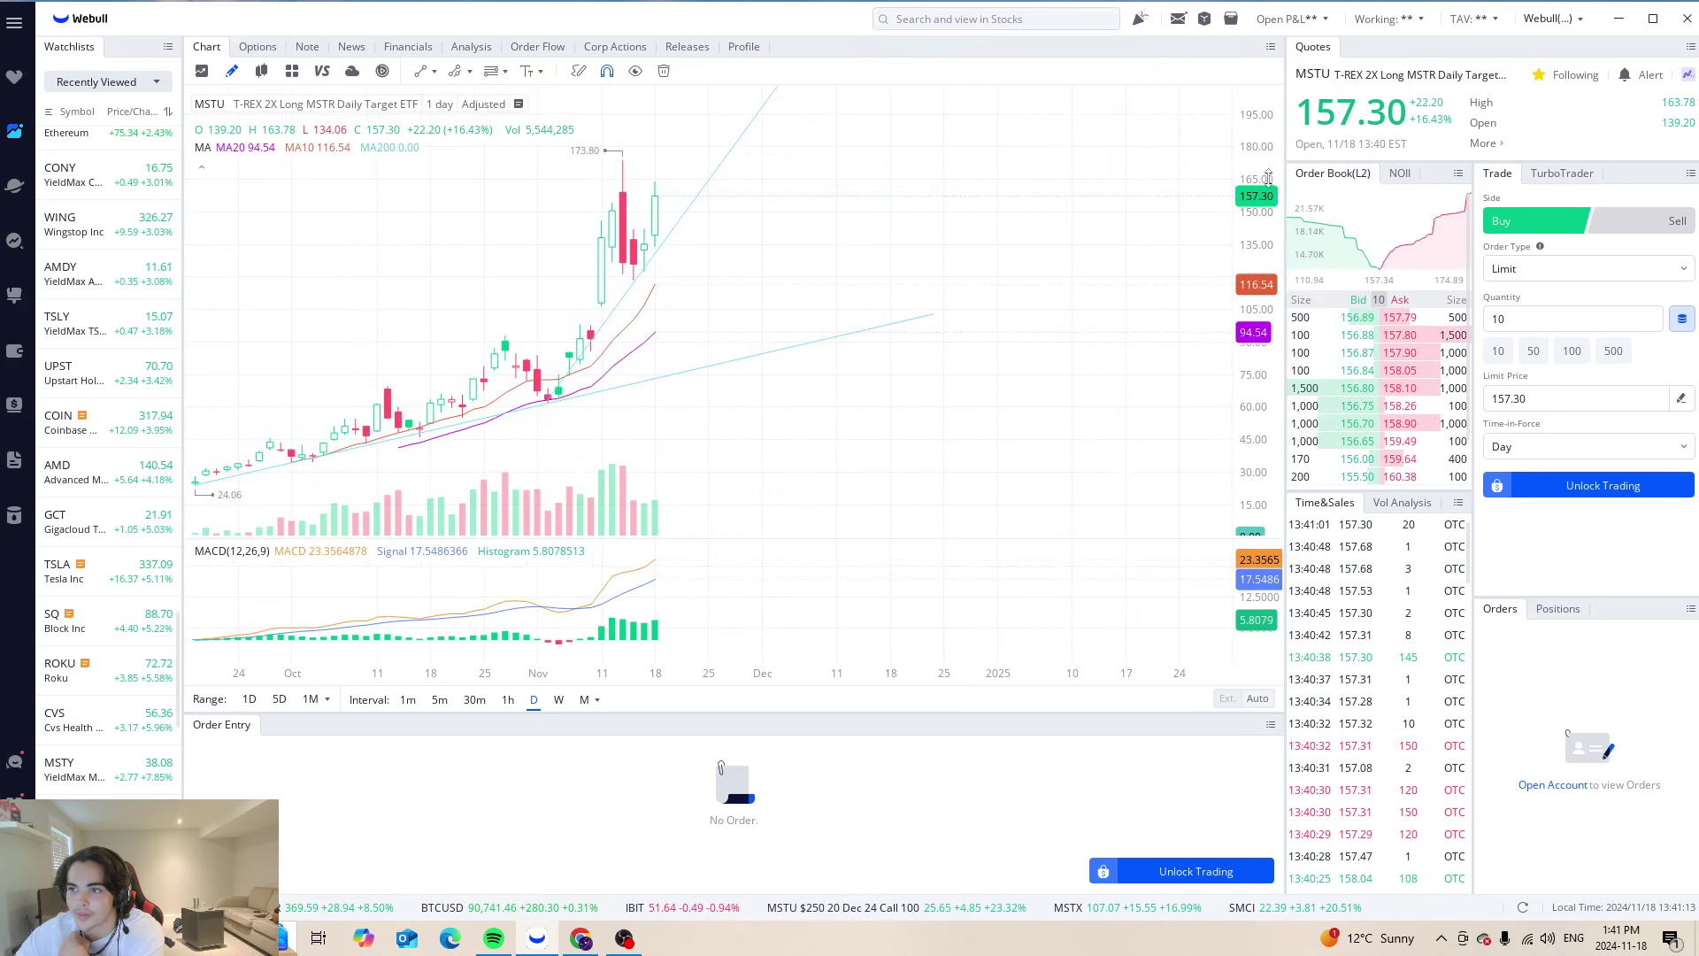
scroll(1070, 261, down, 3)
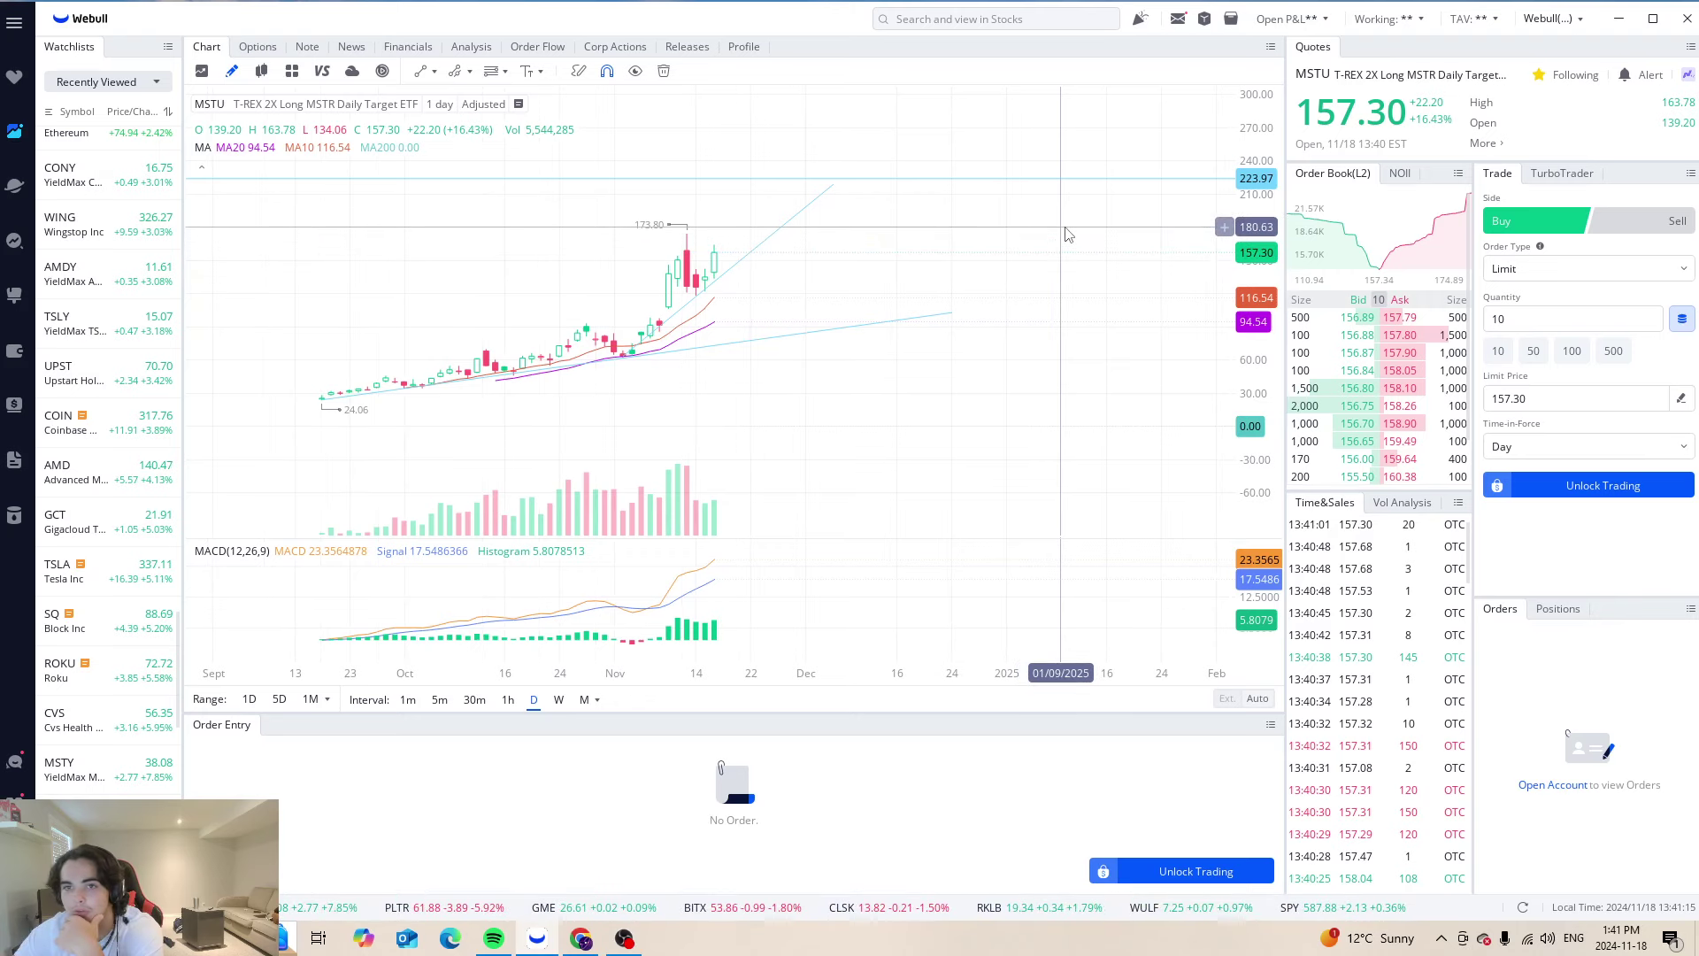
drag(1061, 253, 1059, 304)
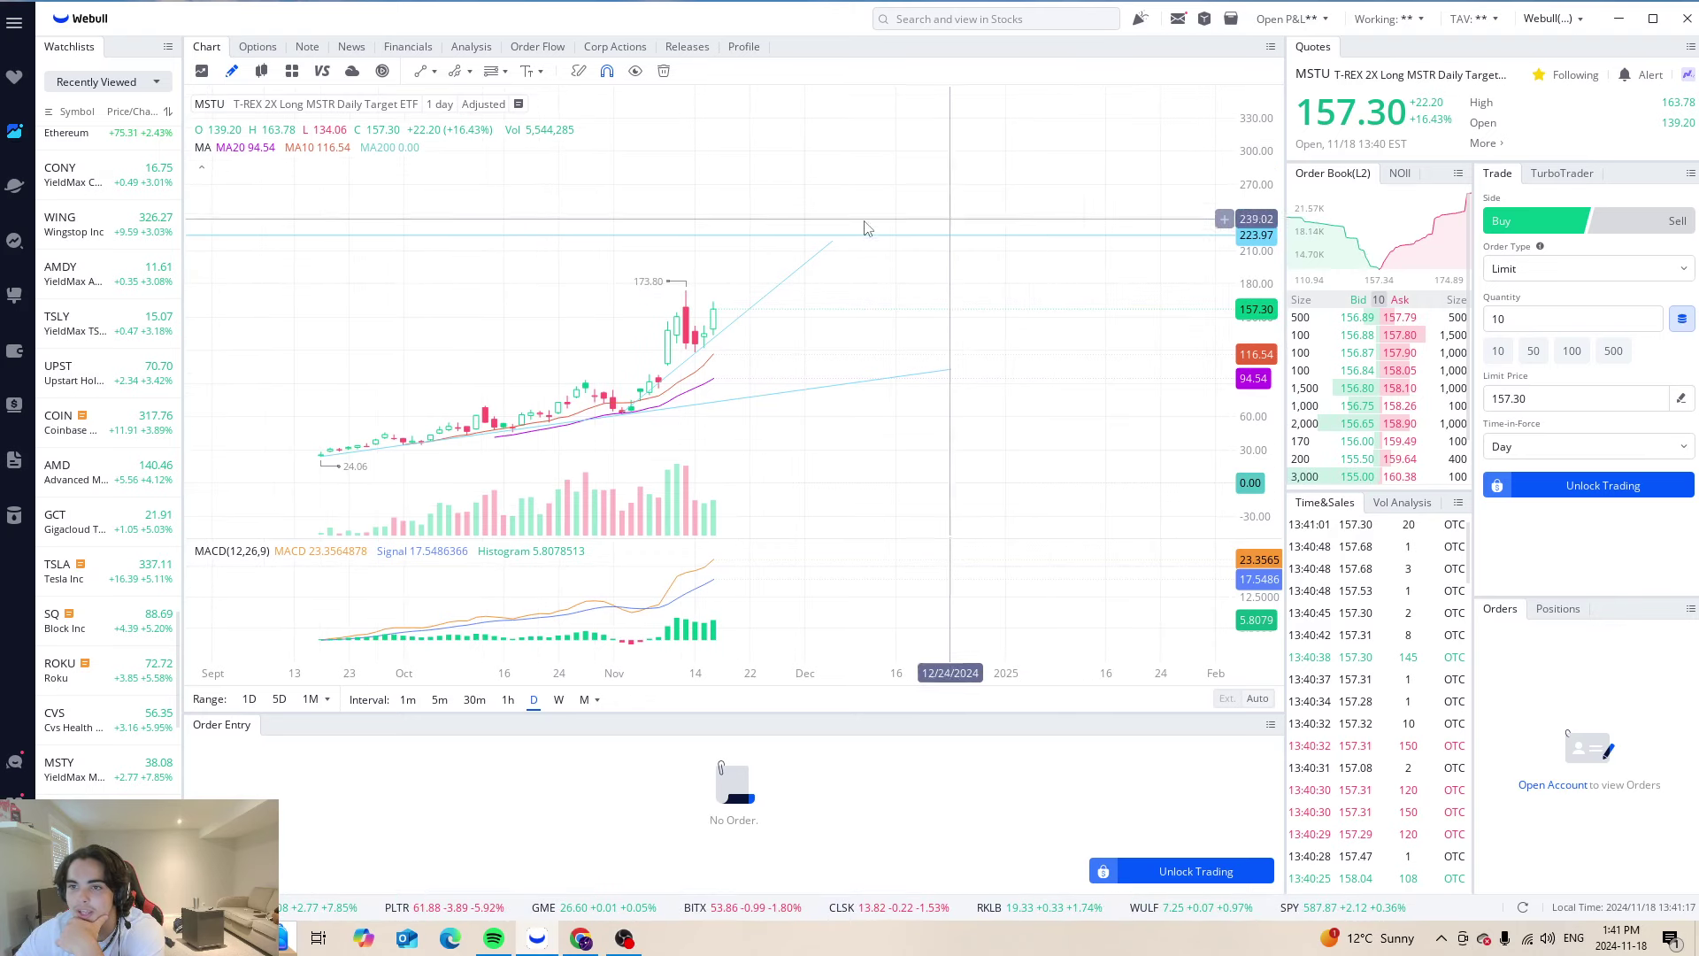
Browse MSTU's 20 Dec 24 call options in the option chain, then collapse that expiry
click(257, 47)
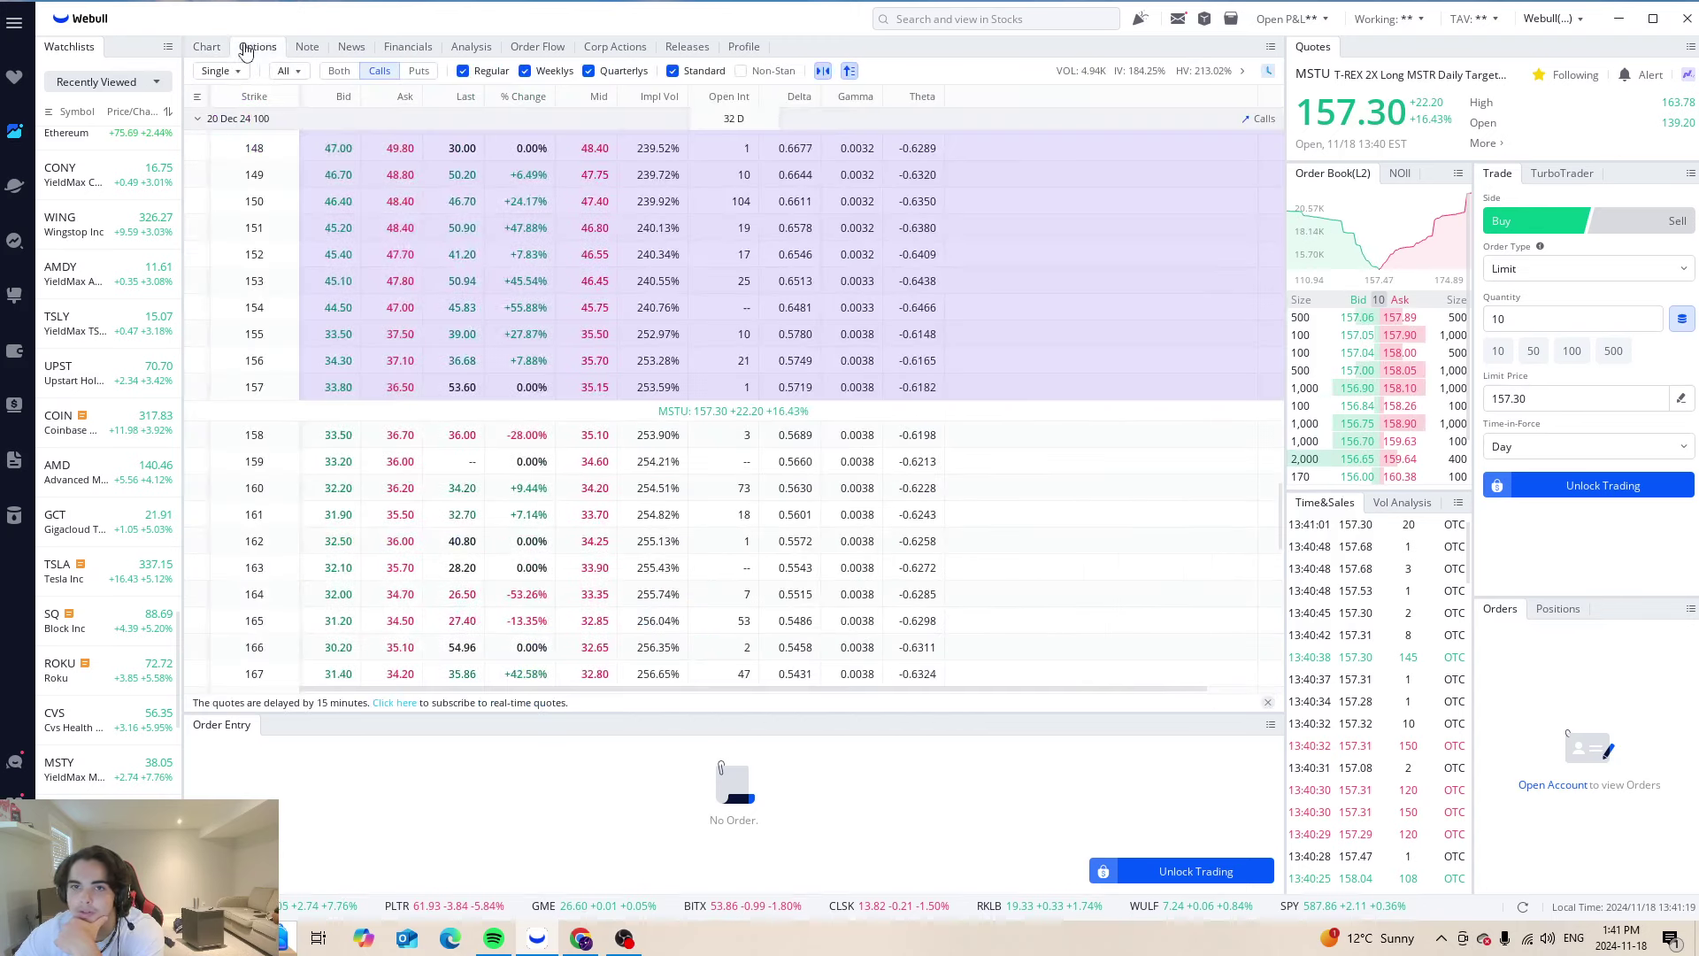
scroll(493, 228, down, 10)
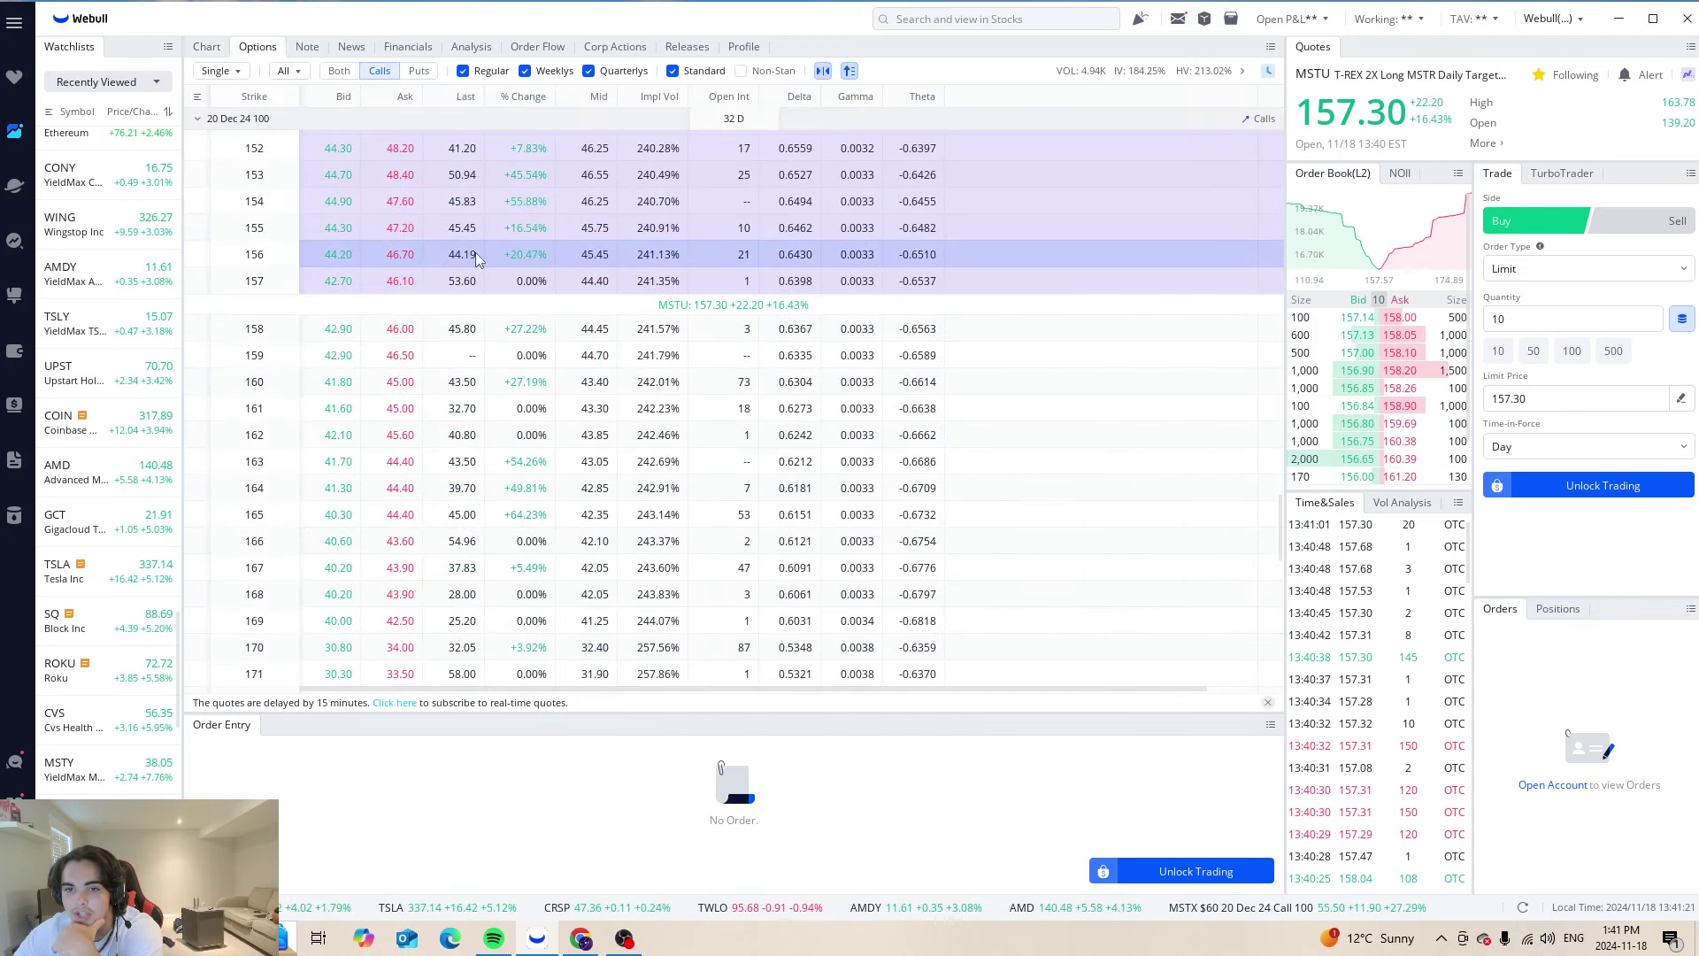
scroll(511, 250, down, 5)
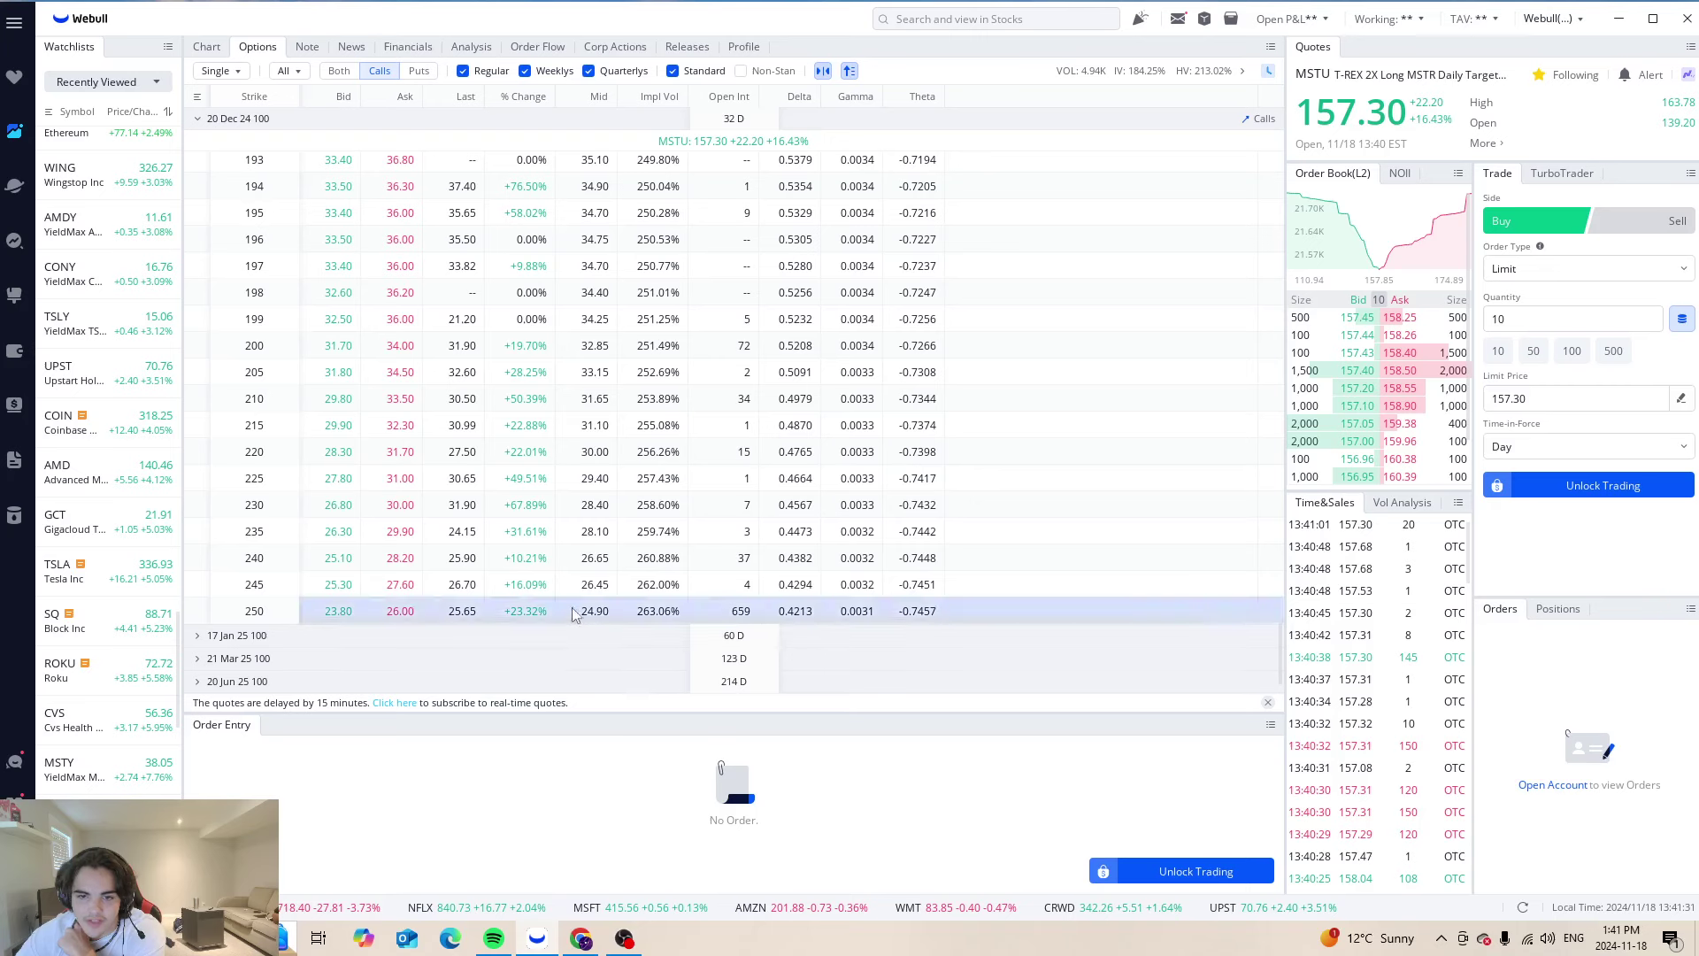
scroll(515, 566, up, 15)
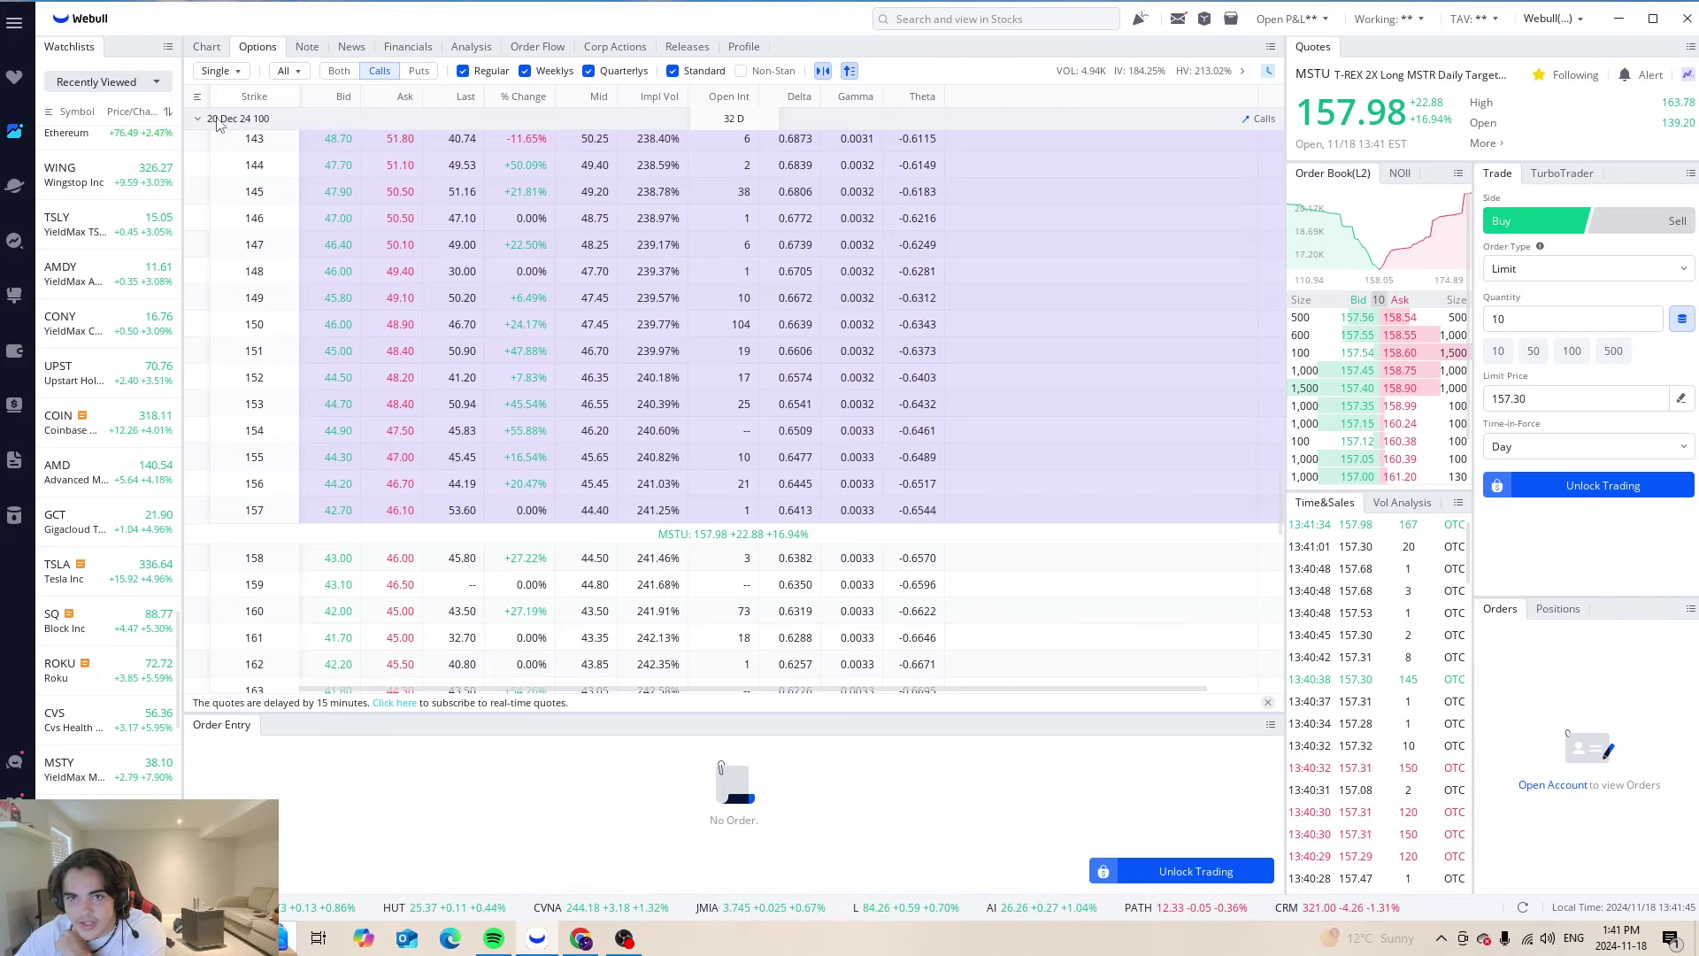
click(525, 122)
click(987, 18)
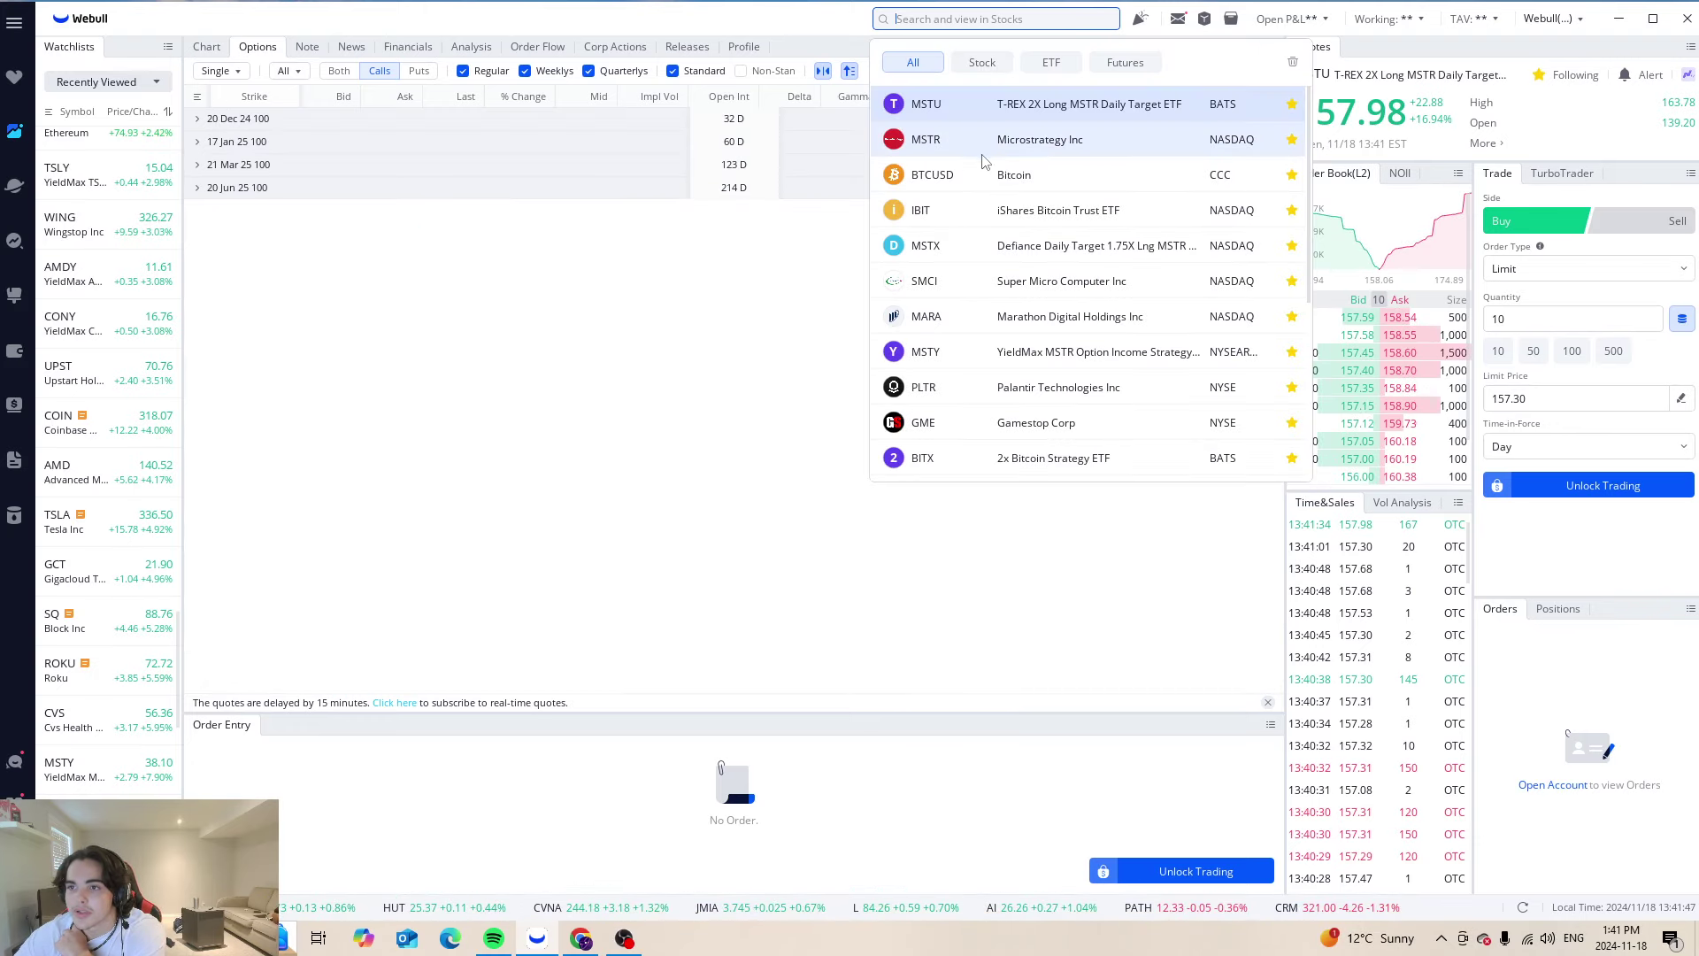
Load MSTX, the Defiance 2X Long MSTR ETF, and its 20 Dec 24 option chain
text(ms)
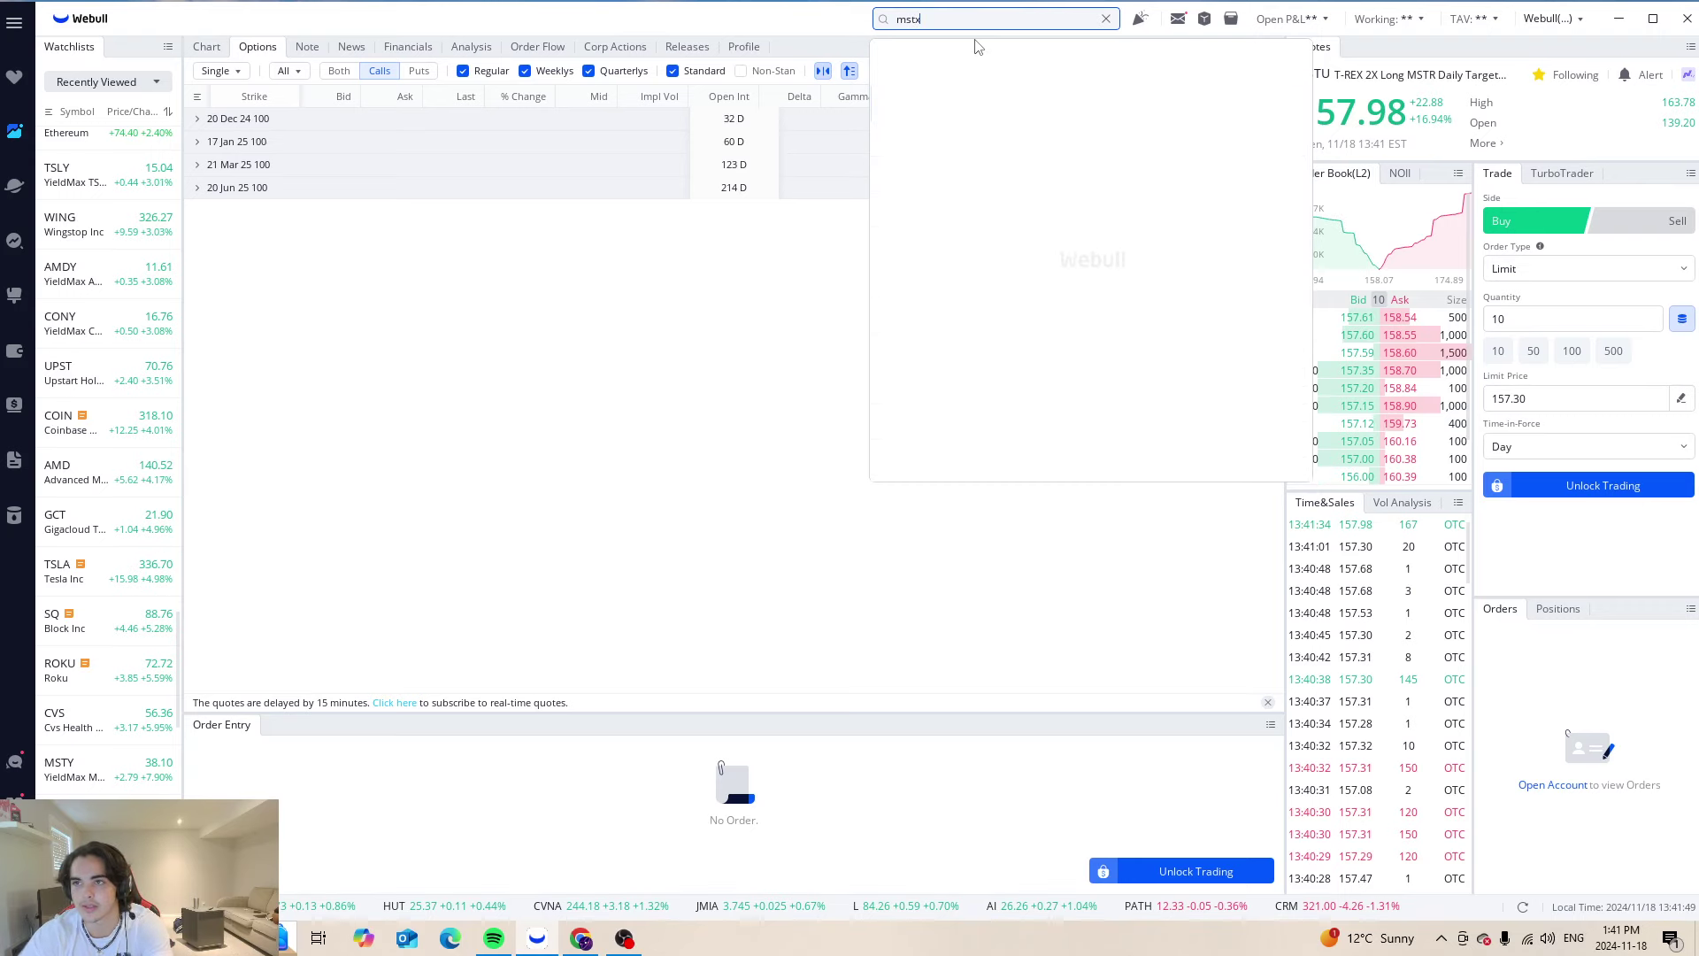
text(tx)
click(943, 92)
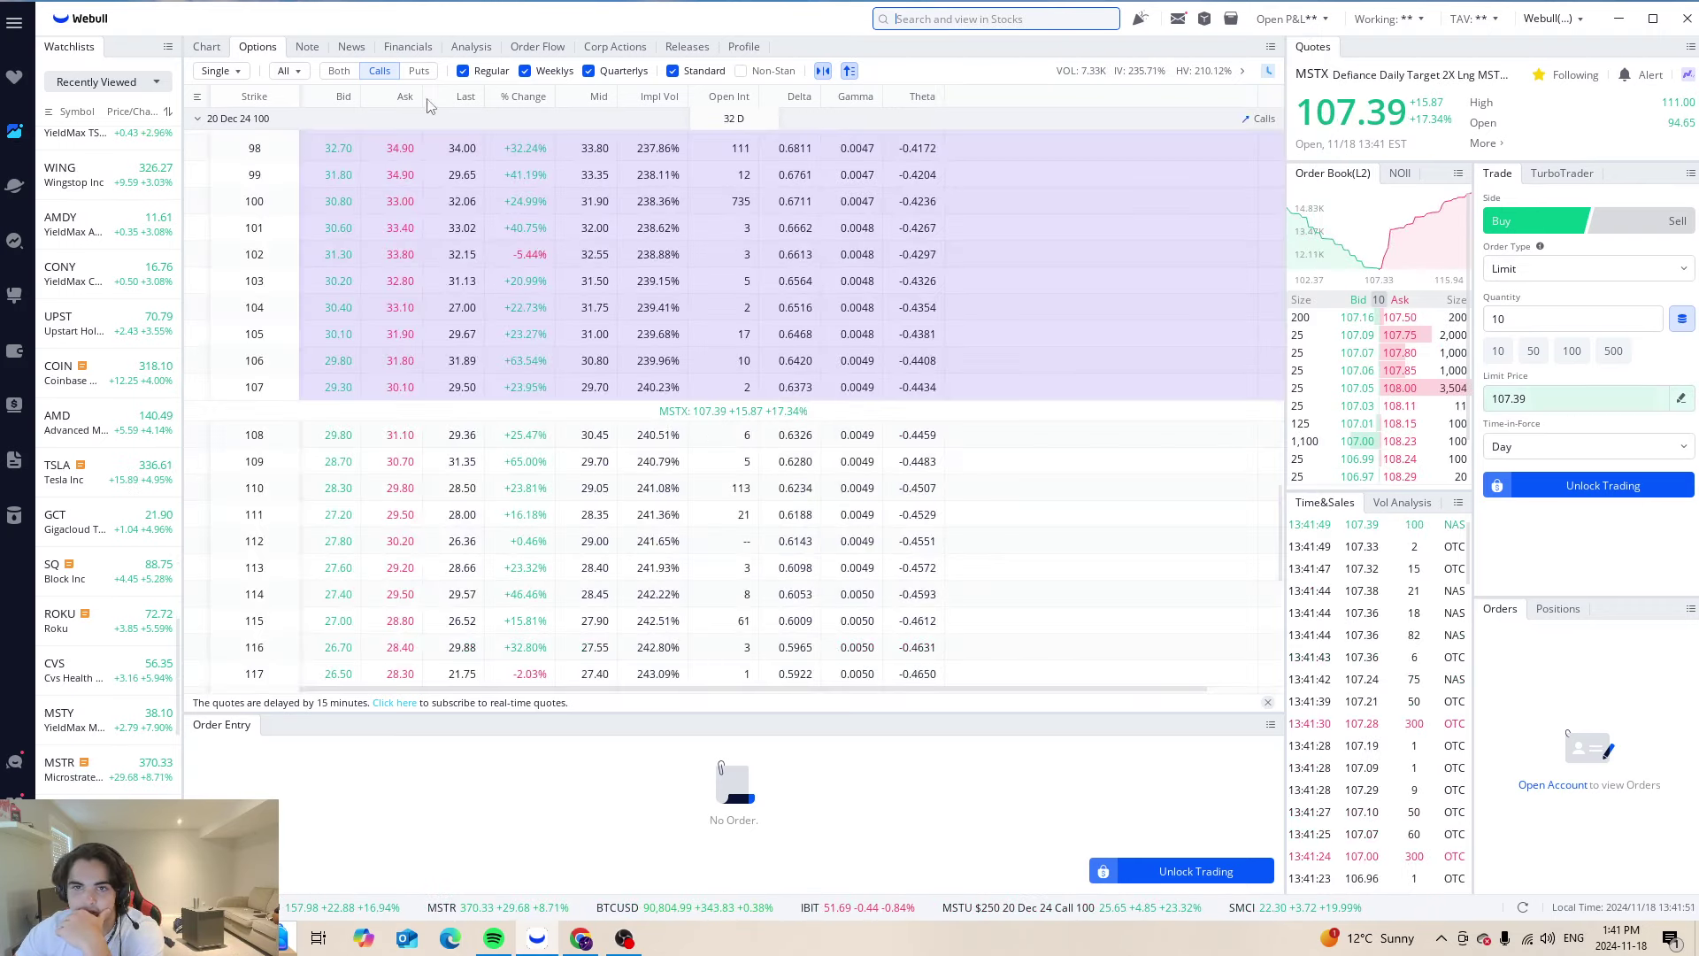
scroll(495, 236, down, 8)
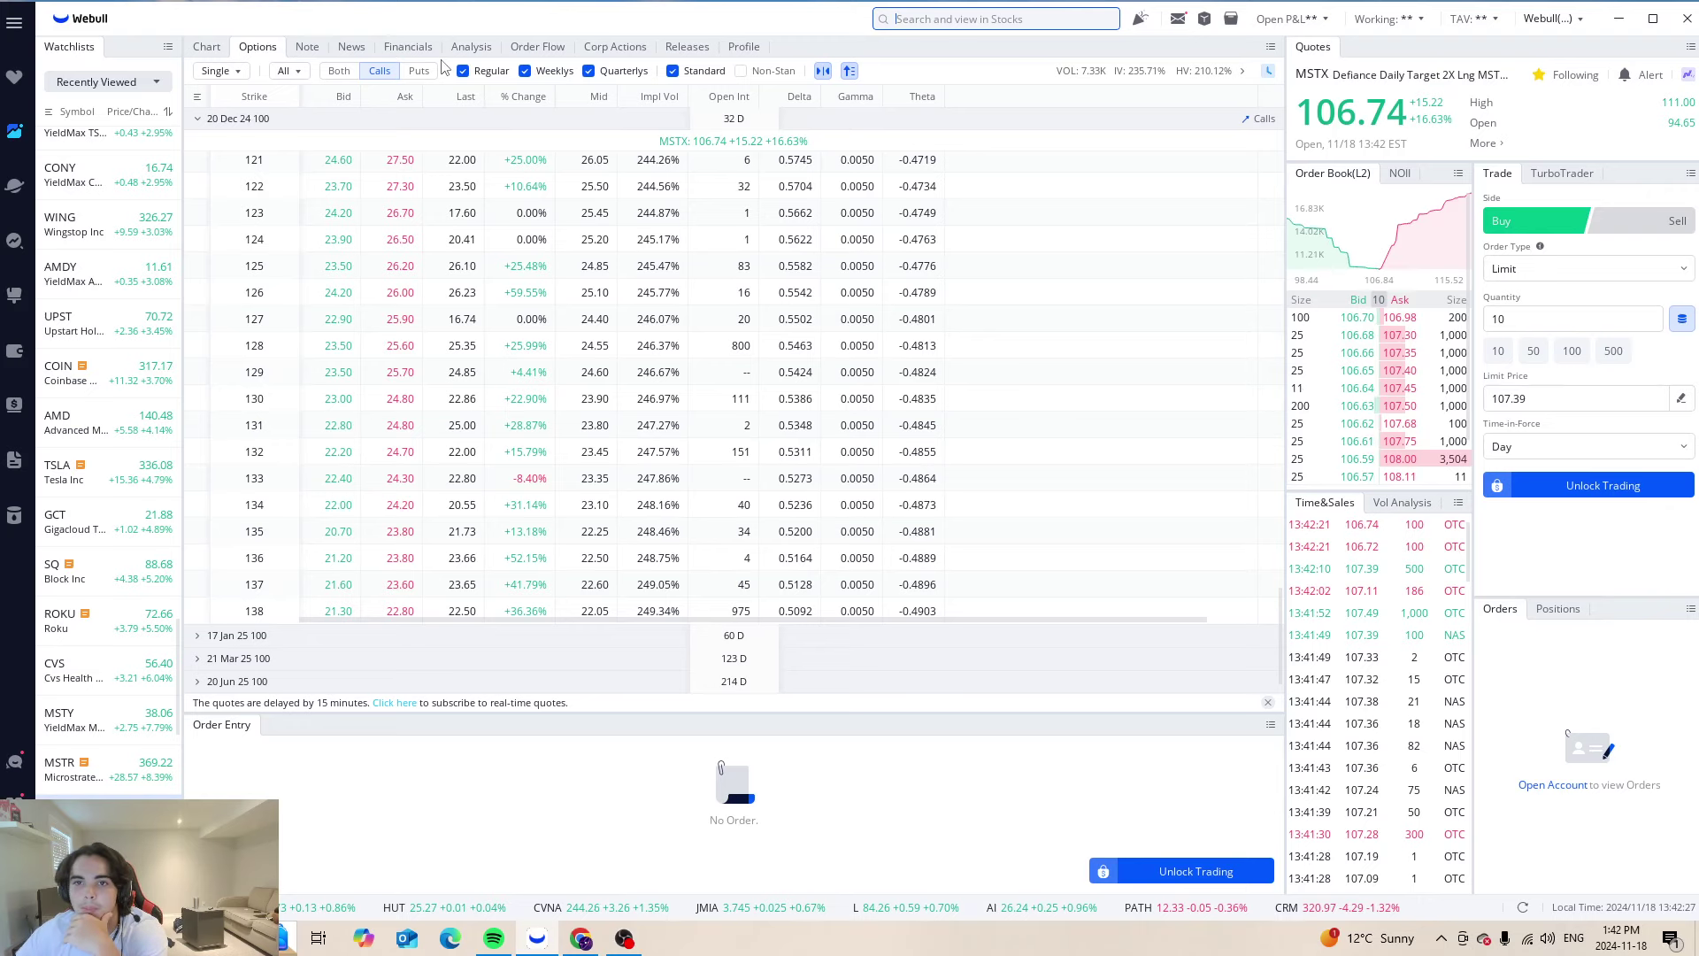
Switch the MSTX 20 Dec 24 chain to puts and scan up through the lower strikes
click(418, 73)
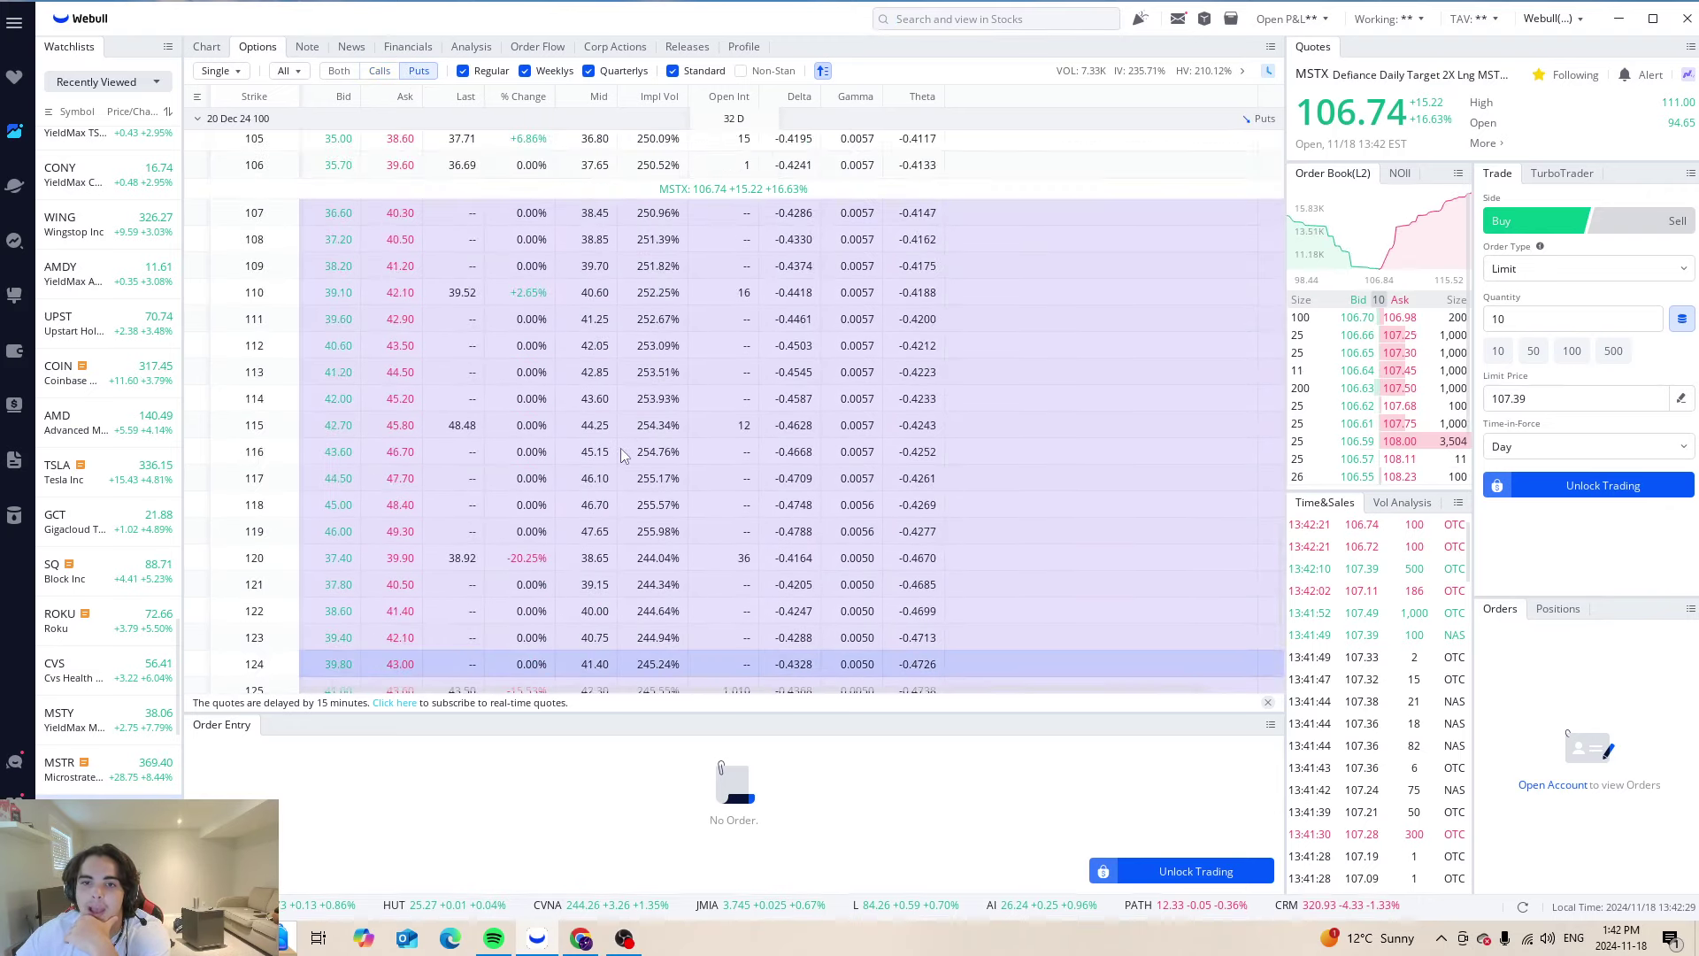
scroll(625, 450, up, 10)
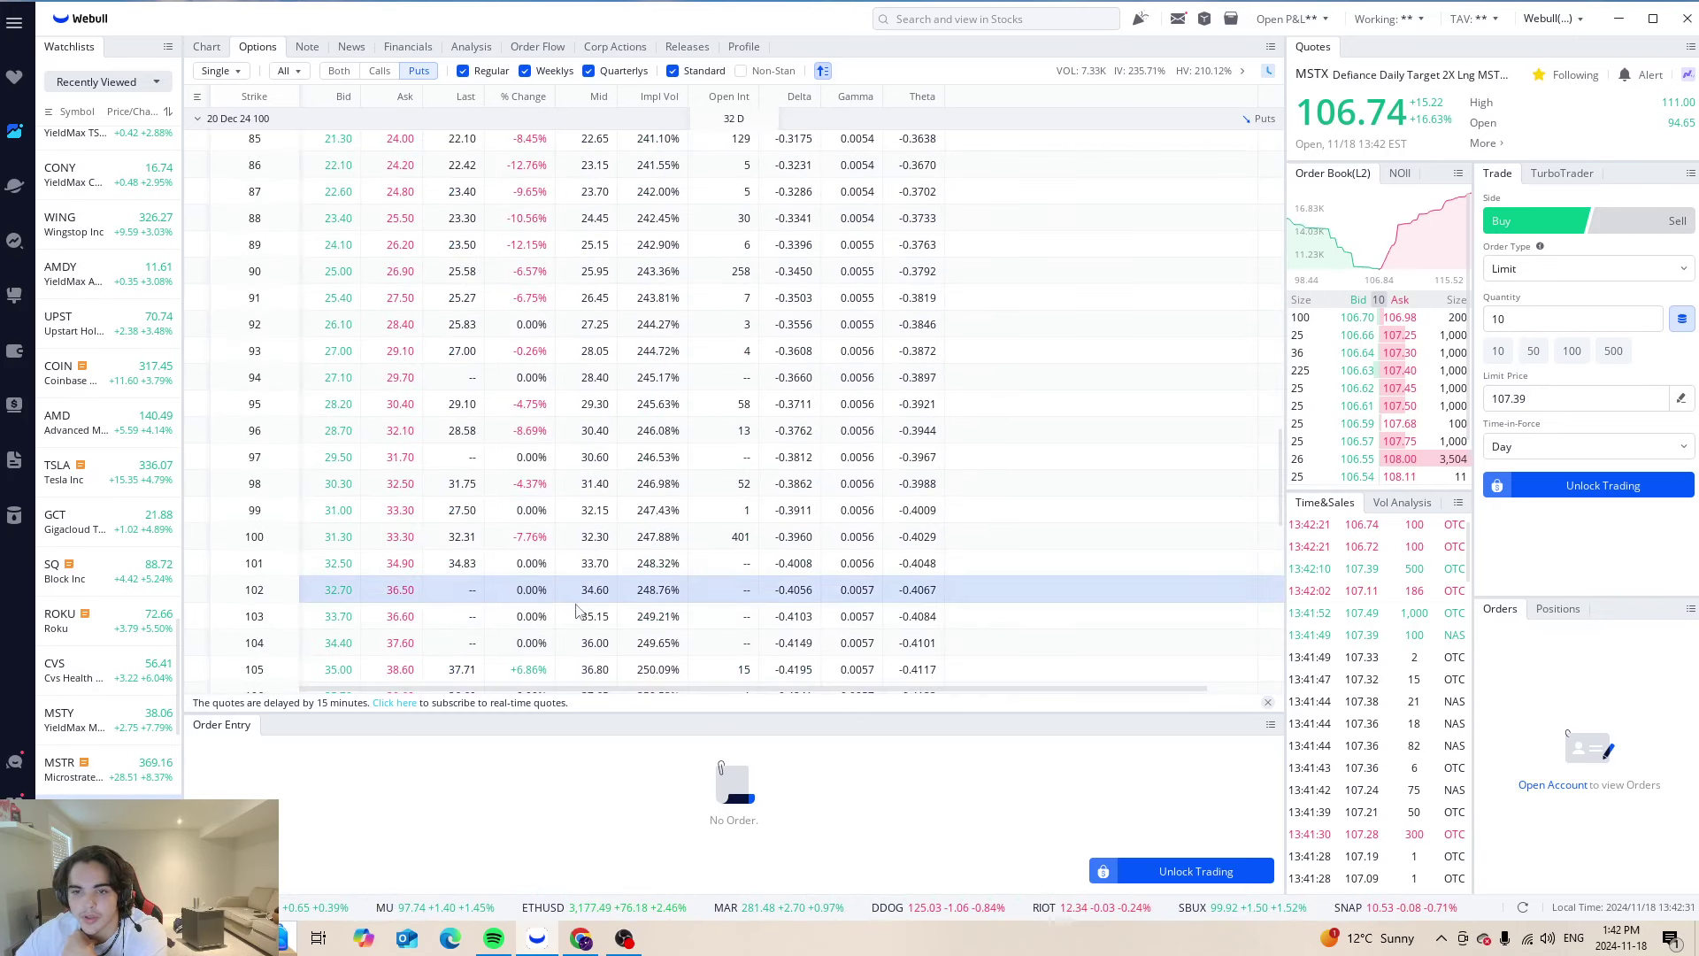
scroll(548, 403, up, 9)
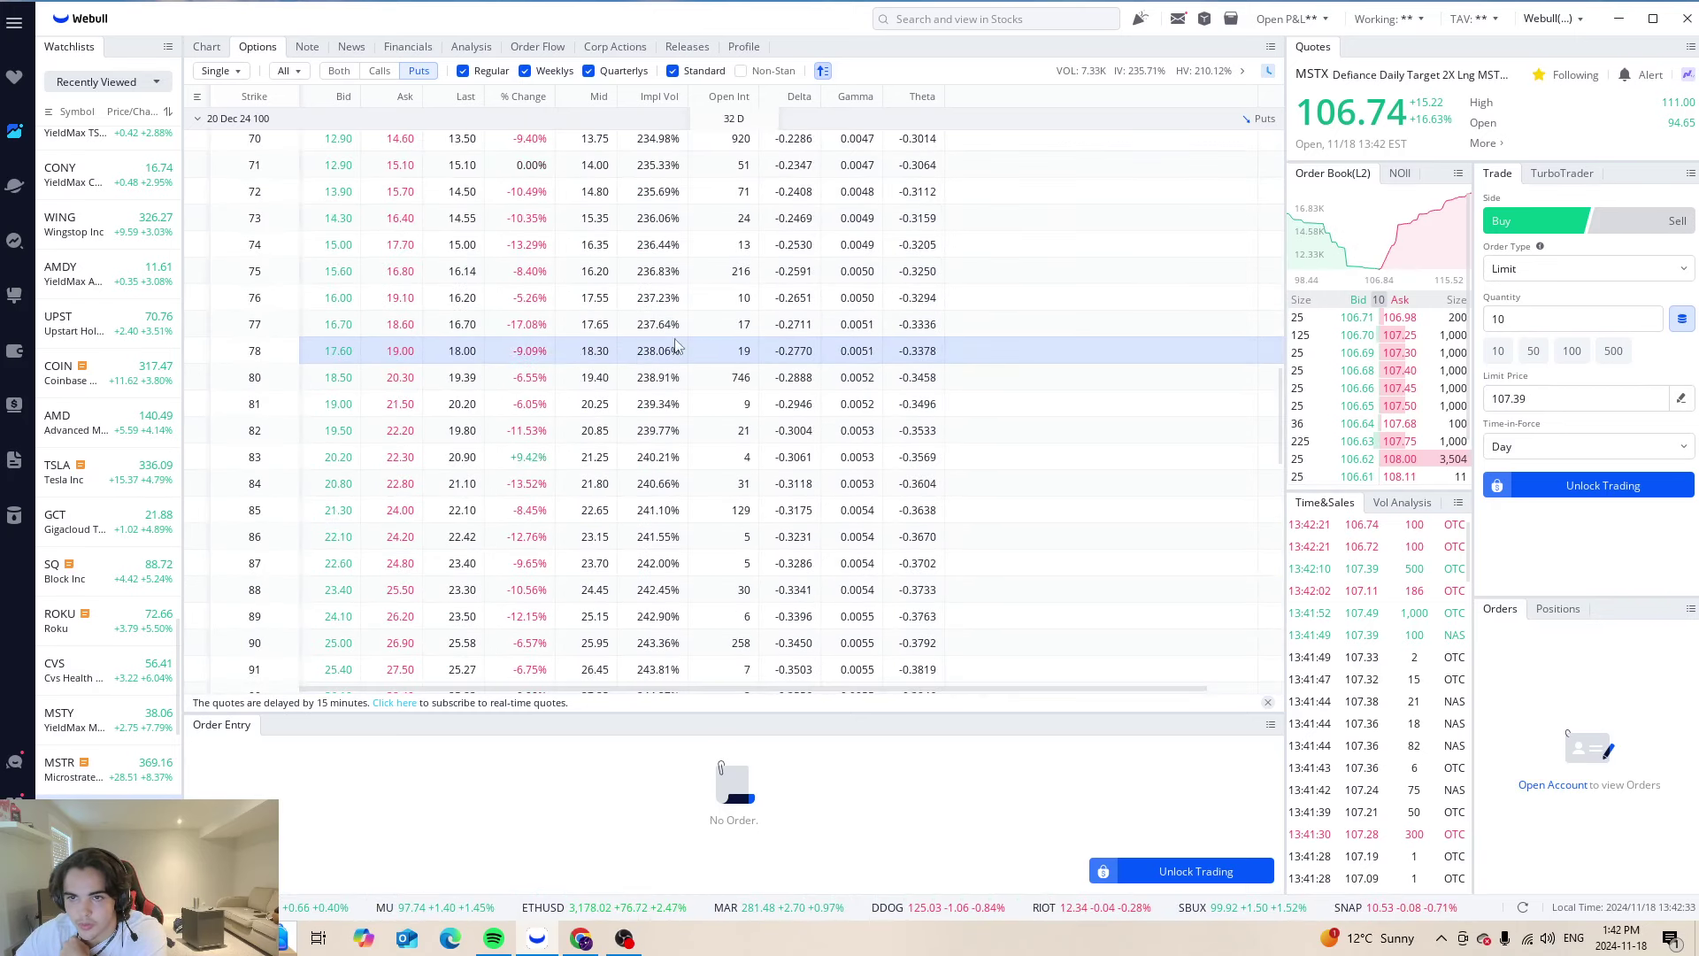
scroll(619, 363, up, 3)
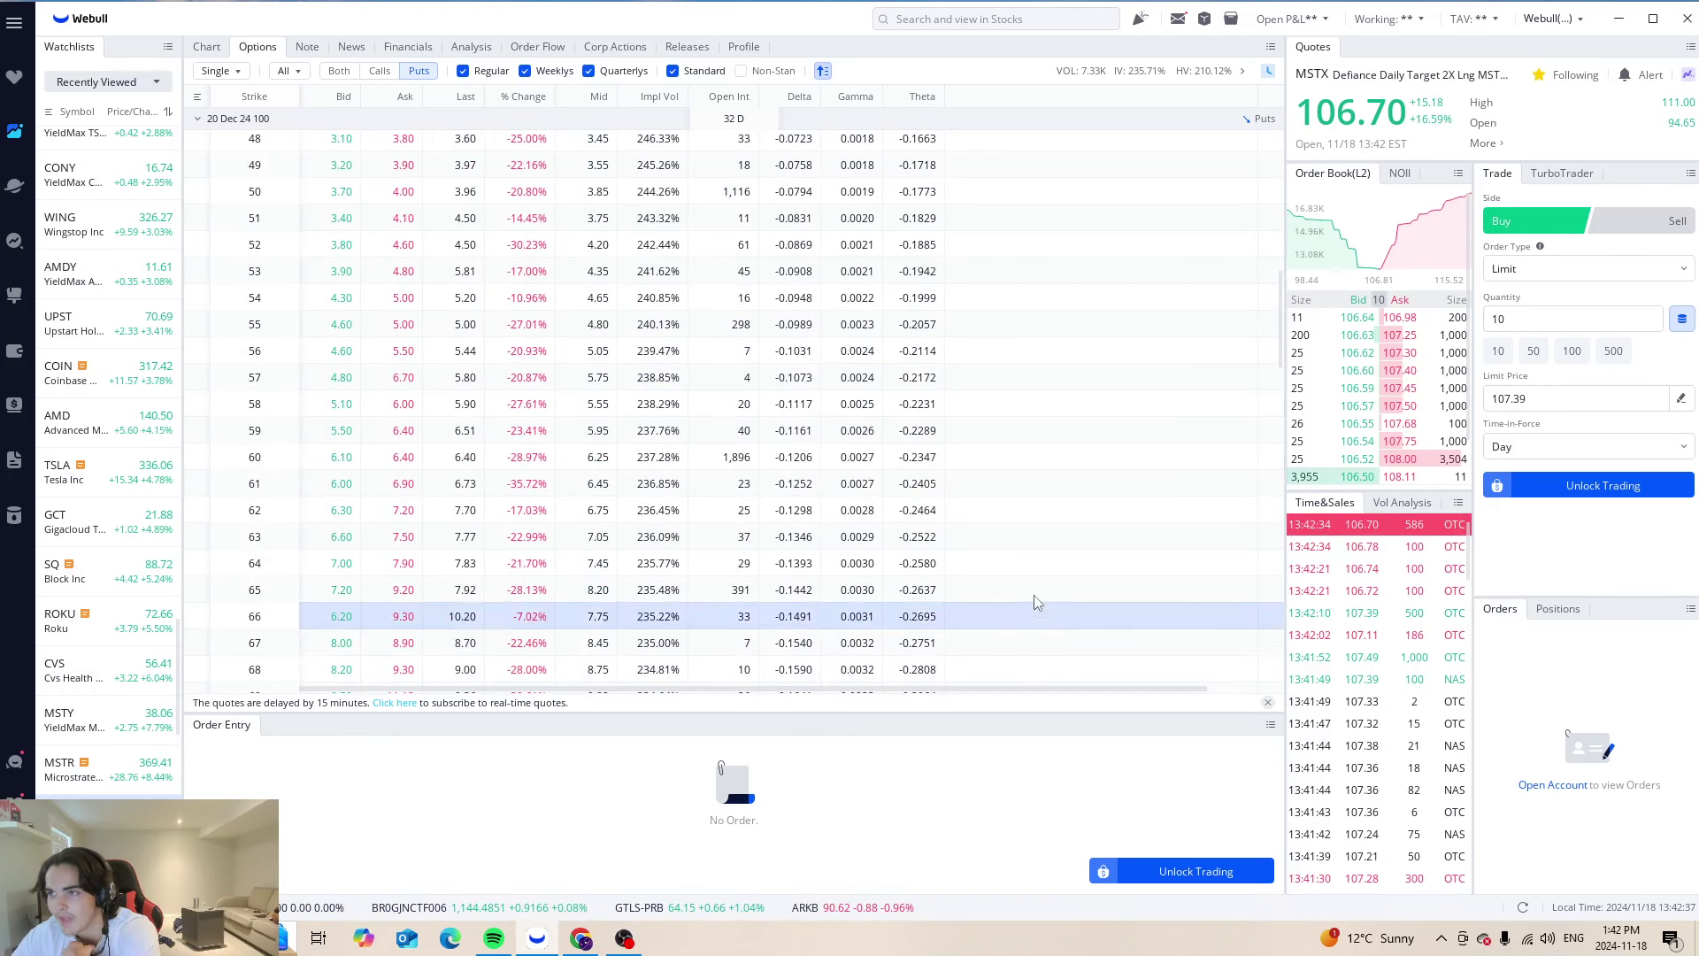
click(993, 19)
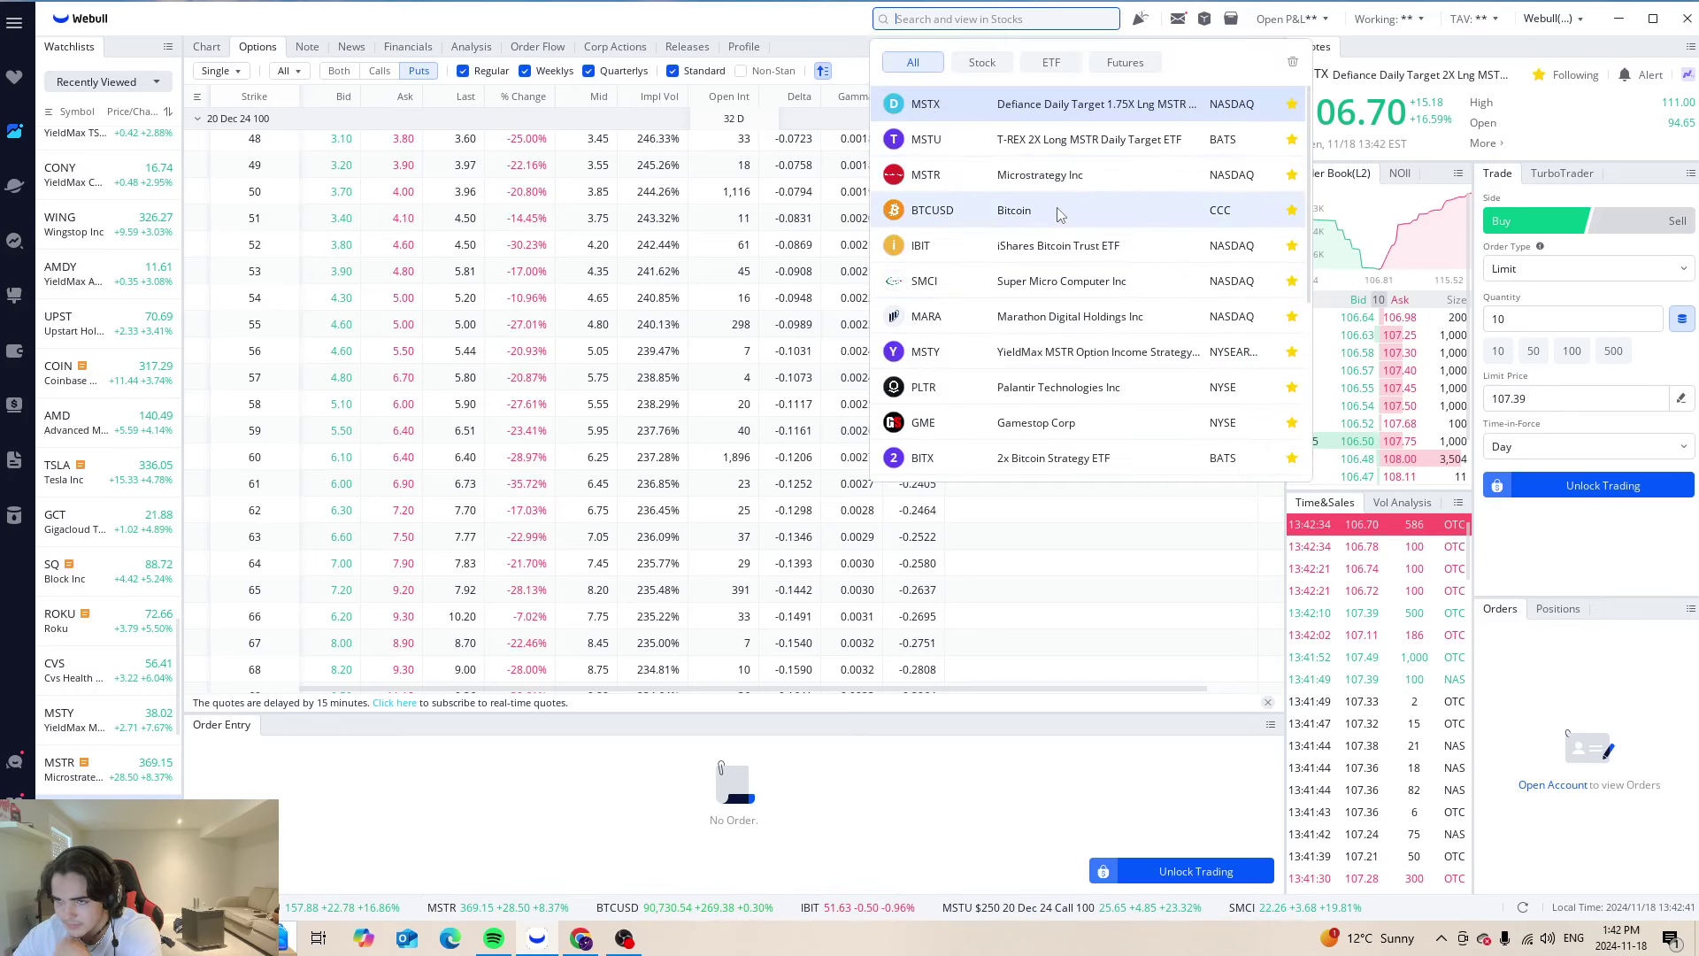
Switch to MARA and delete the existing trendline from its chart
click(1022, 316)
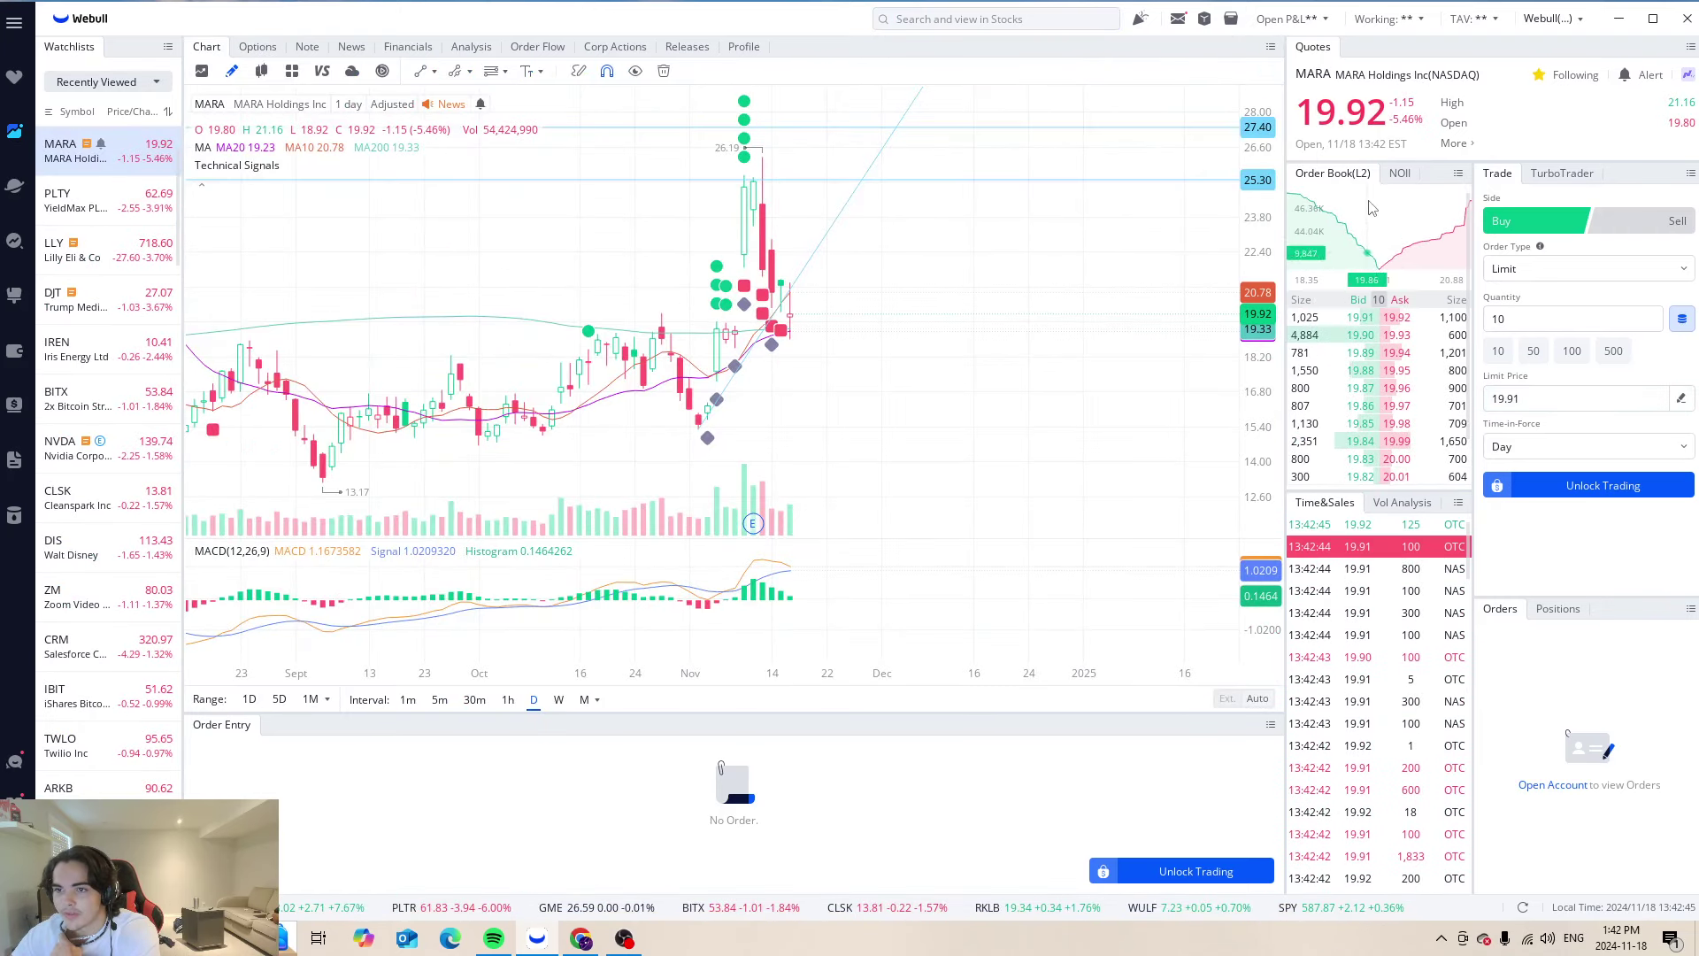
click(843, 213)
click(1249, 131)
Zoom out and pan the MARA chart to longer history, then view its order flow
scroll(1150, 318, down, 5)
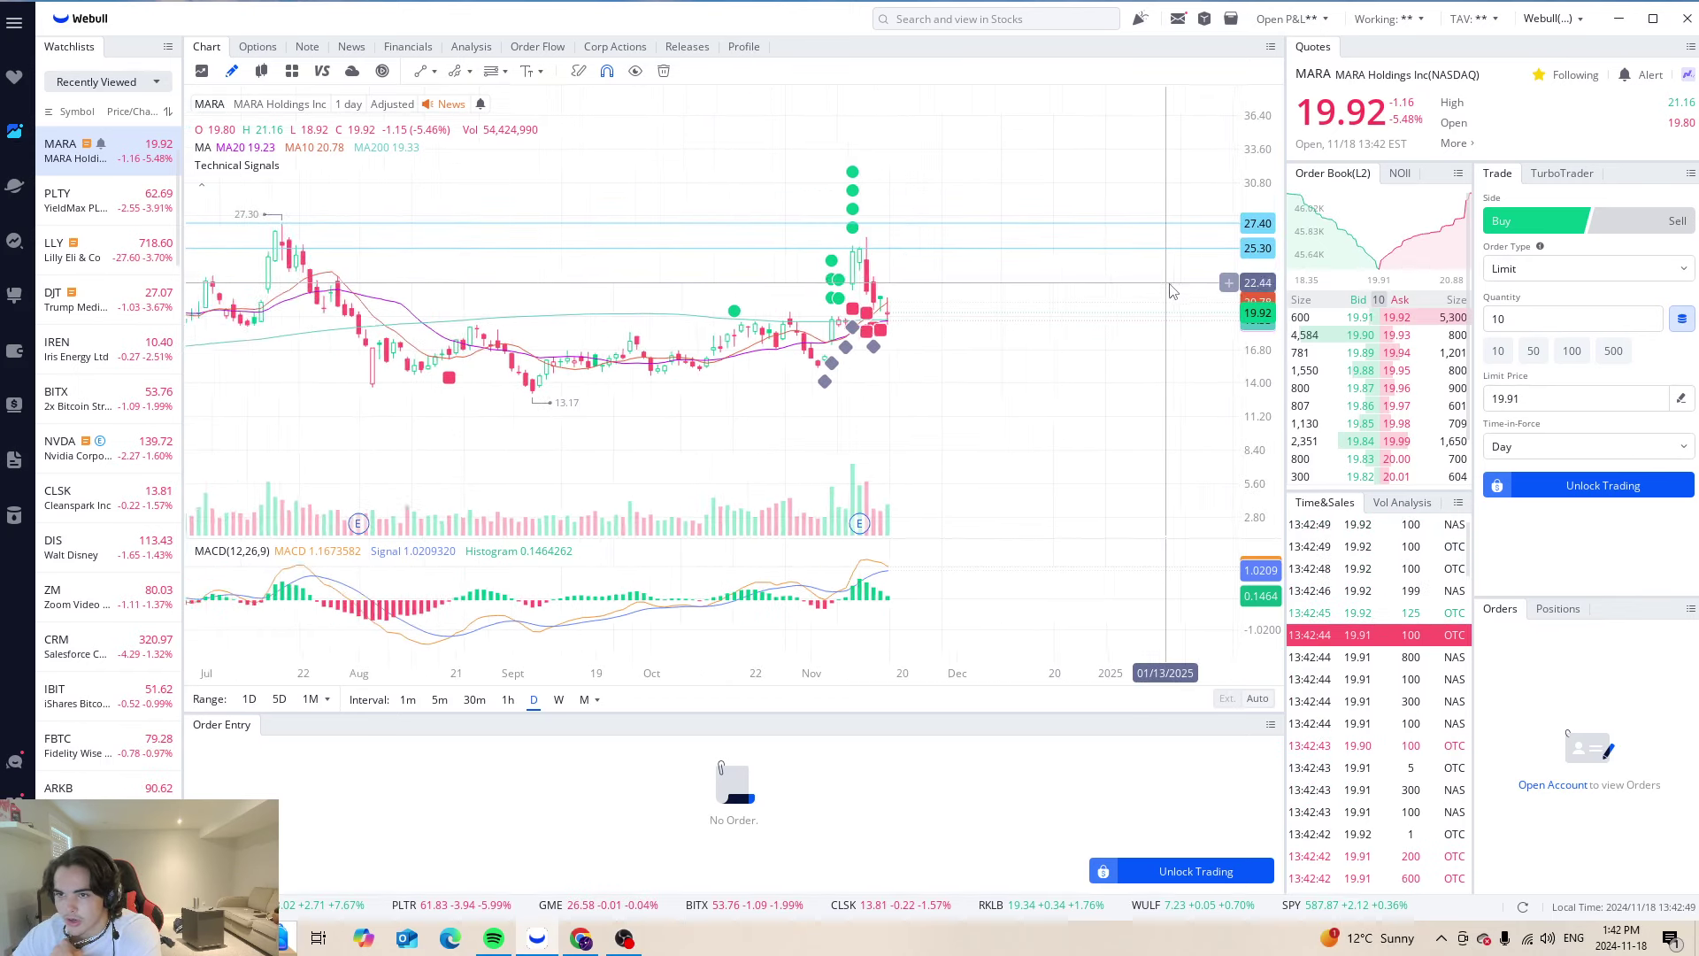
scroll(1150, 318, down, 2)
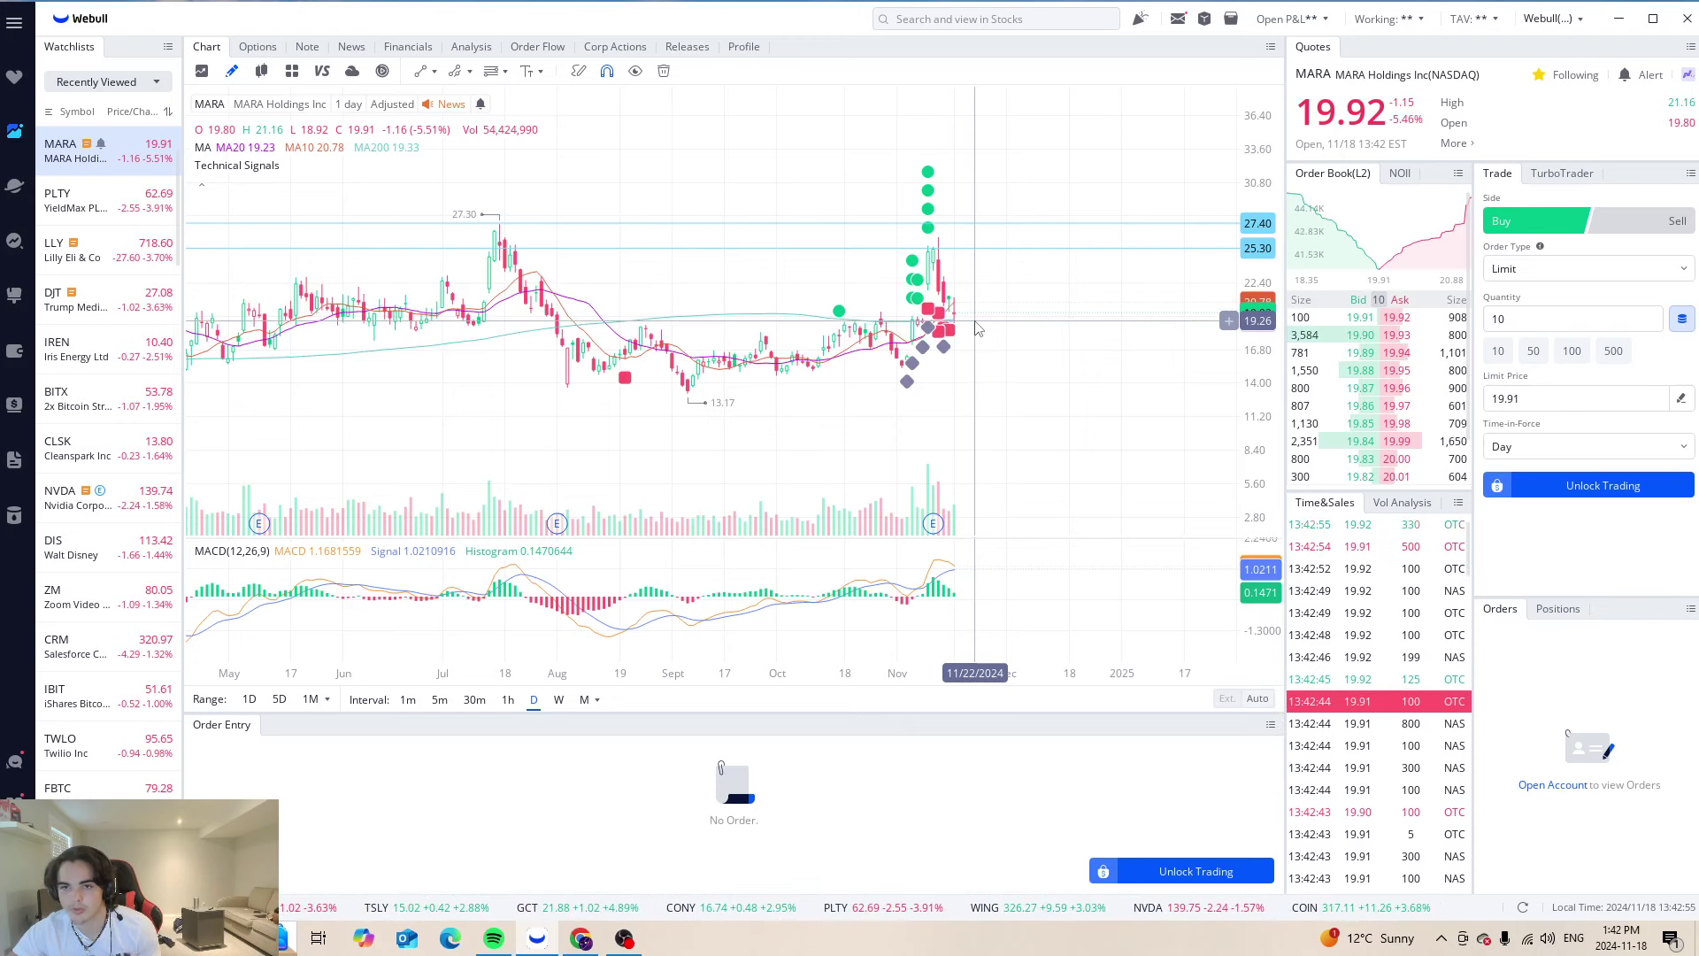
drag(1054, 333, 861, 402)
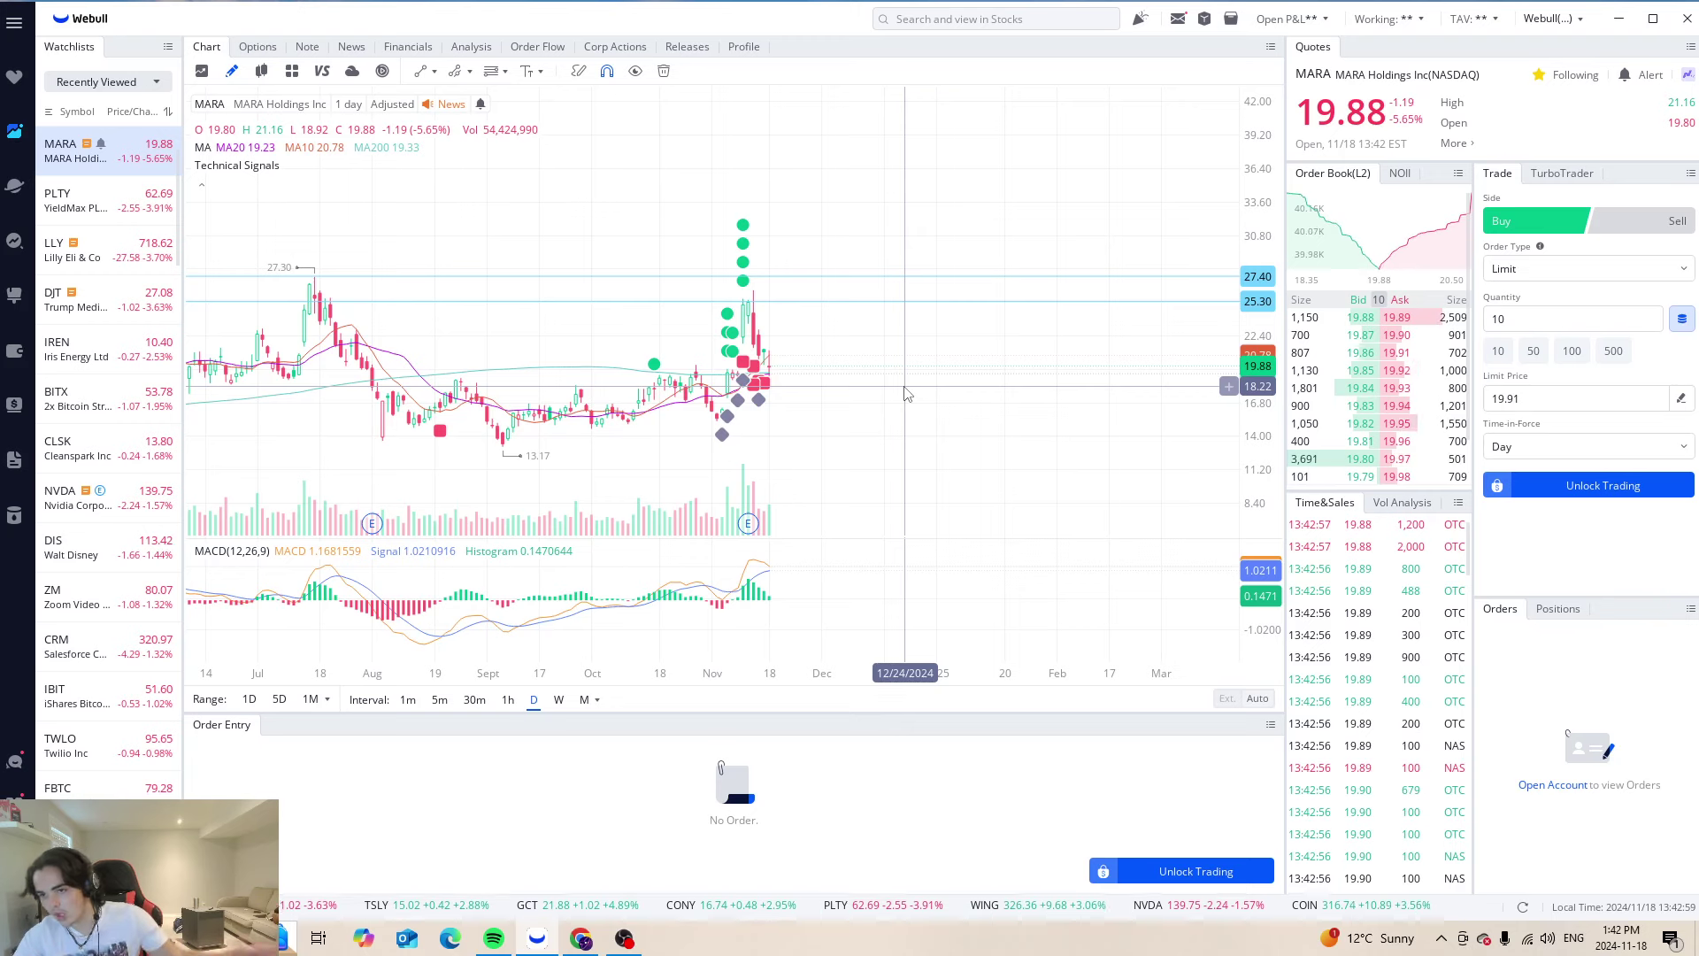
click(538, 47)
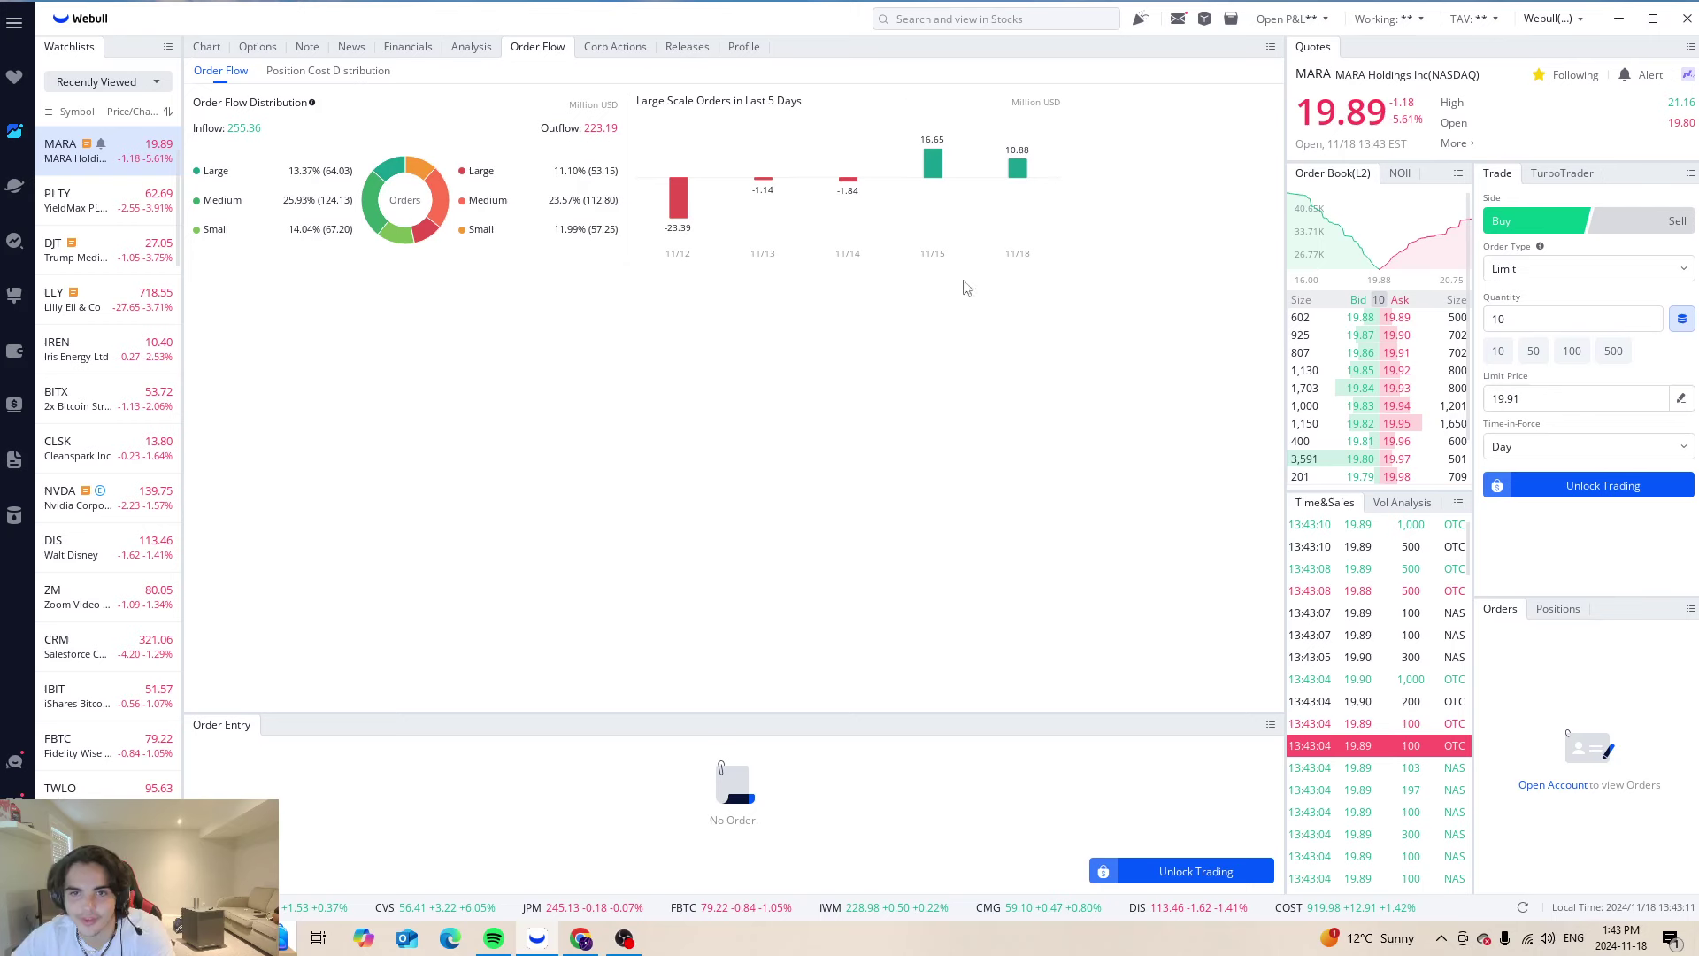
Show MARA's 20 Dec 24 call options with near-the-money strikes 17 to 28
click(258, 49)
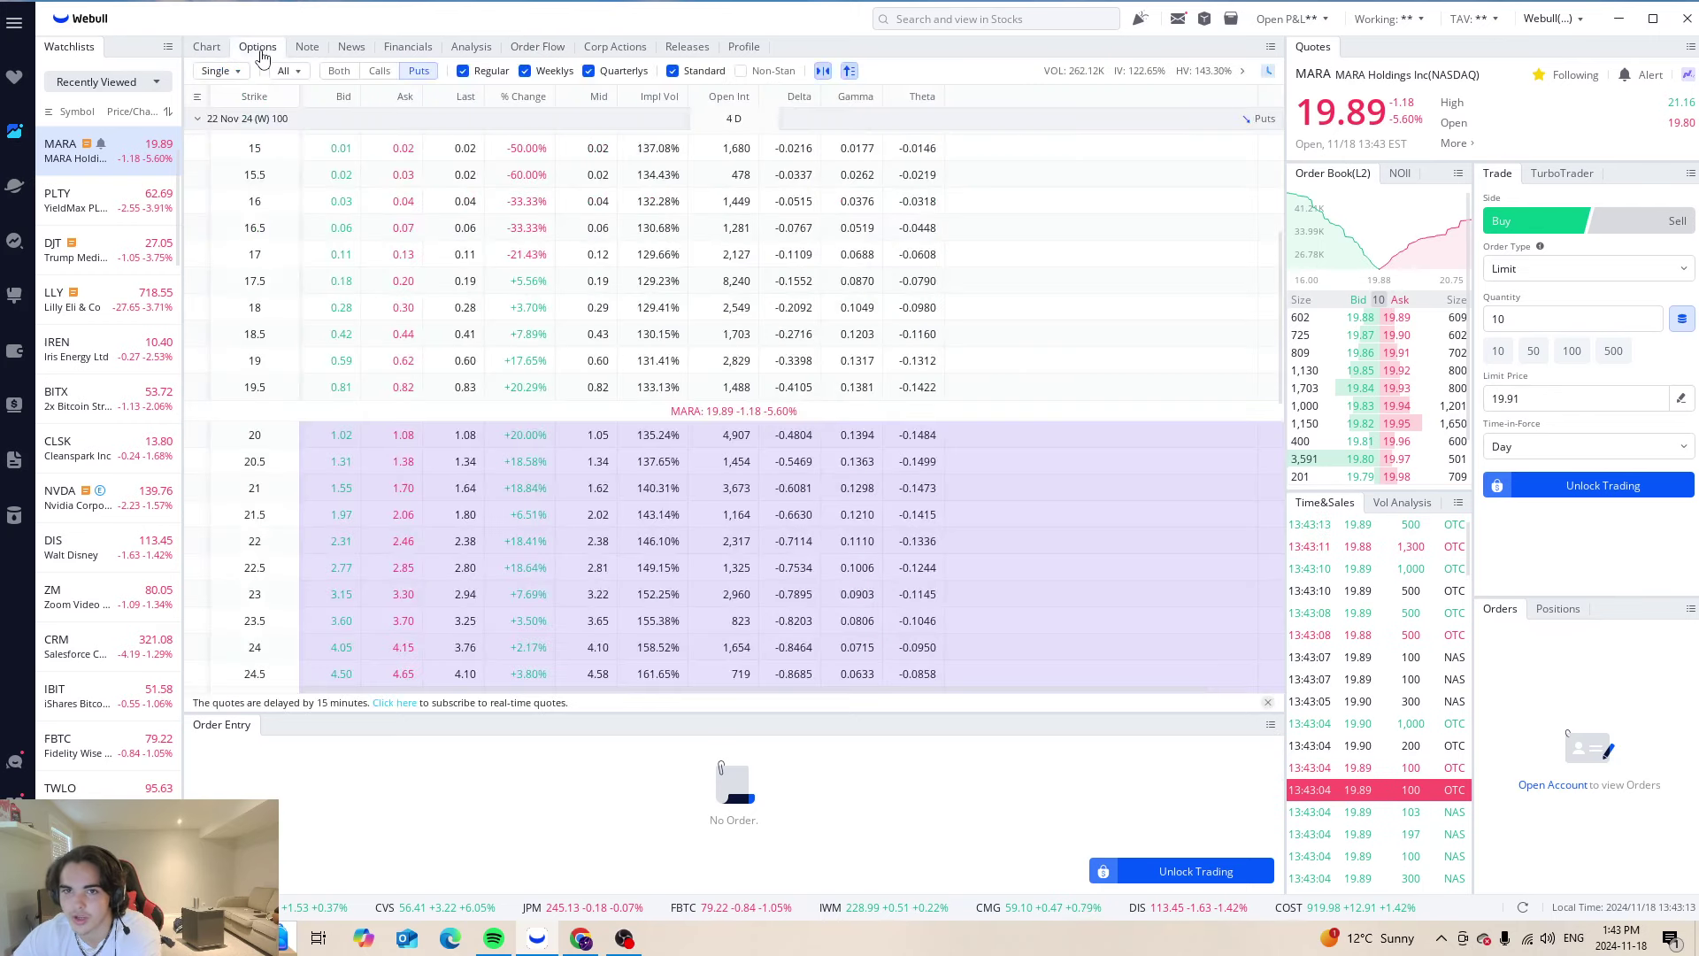
click(352, 118)
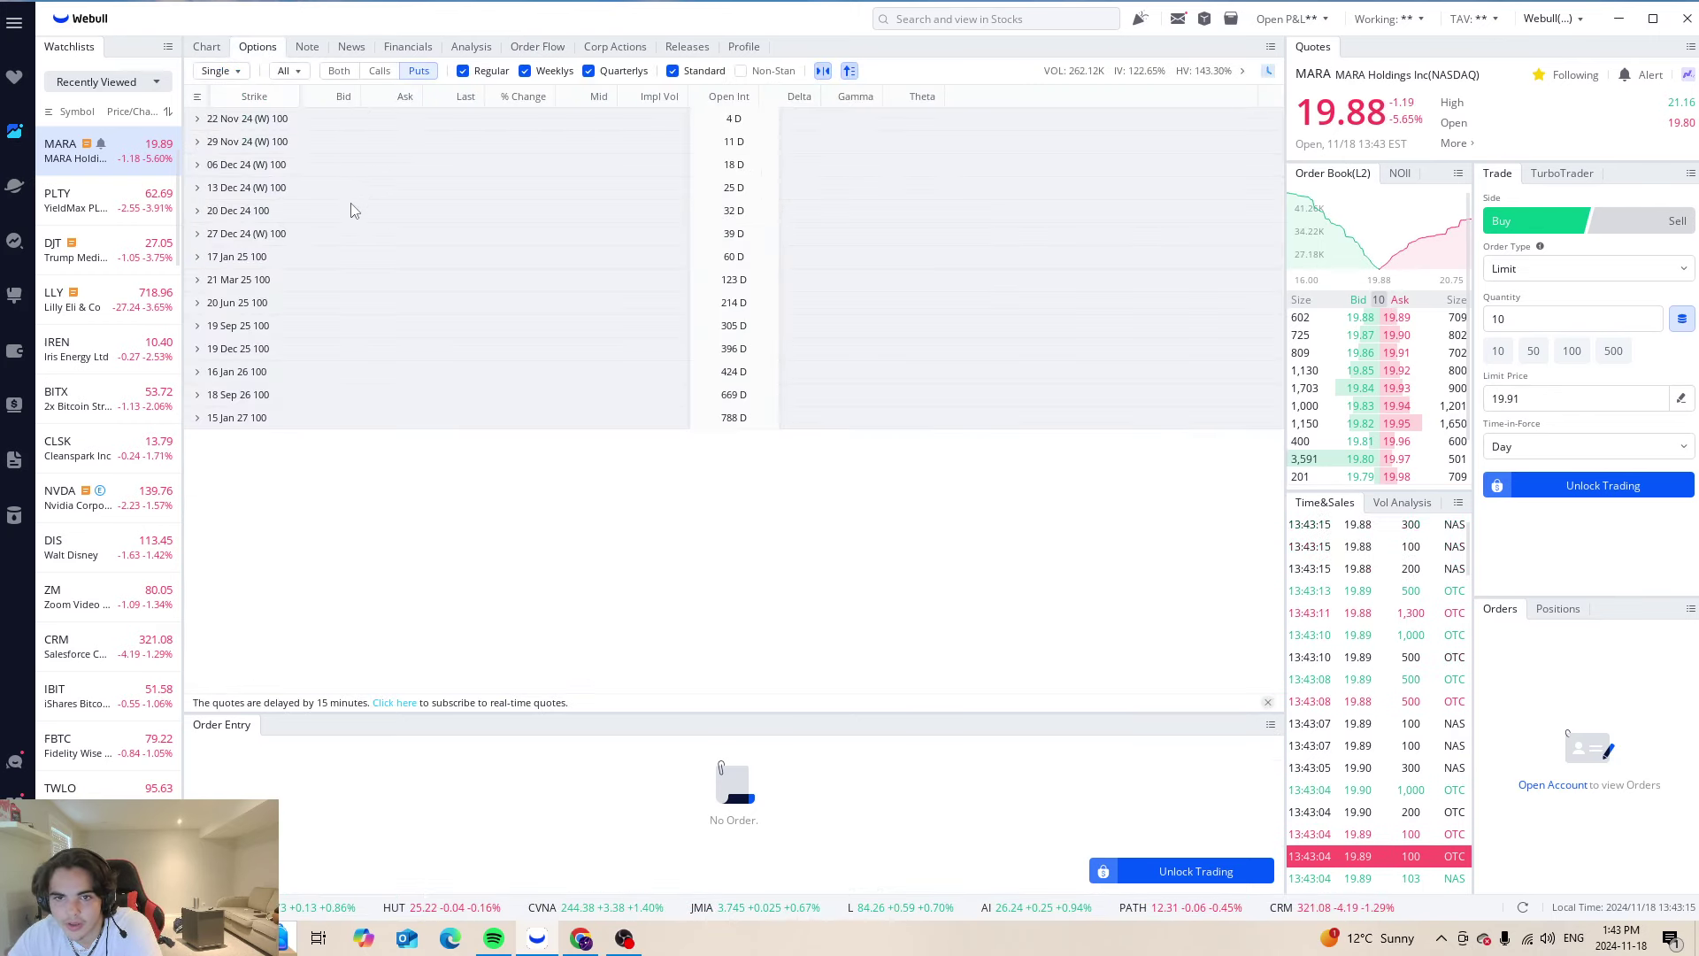
click(369, 213)
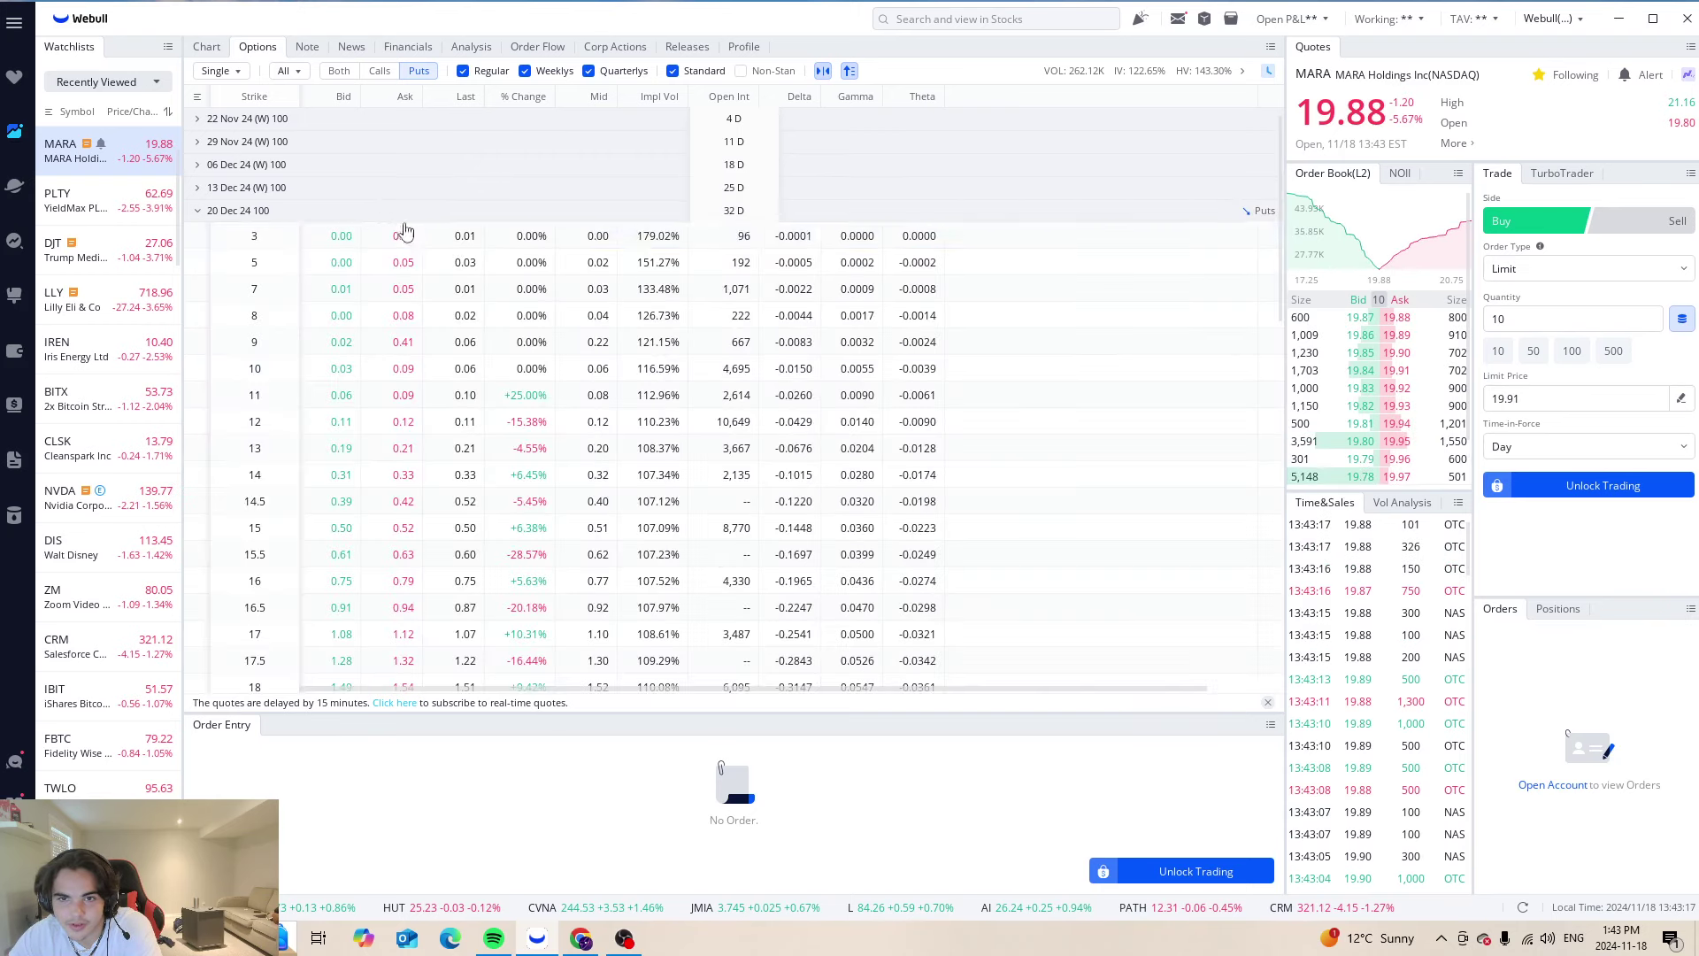
click(378, 74)
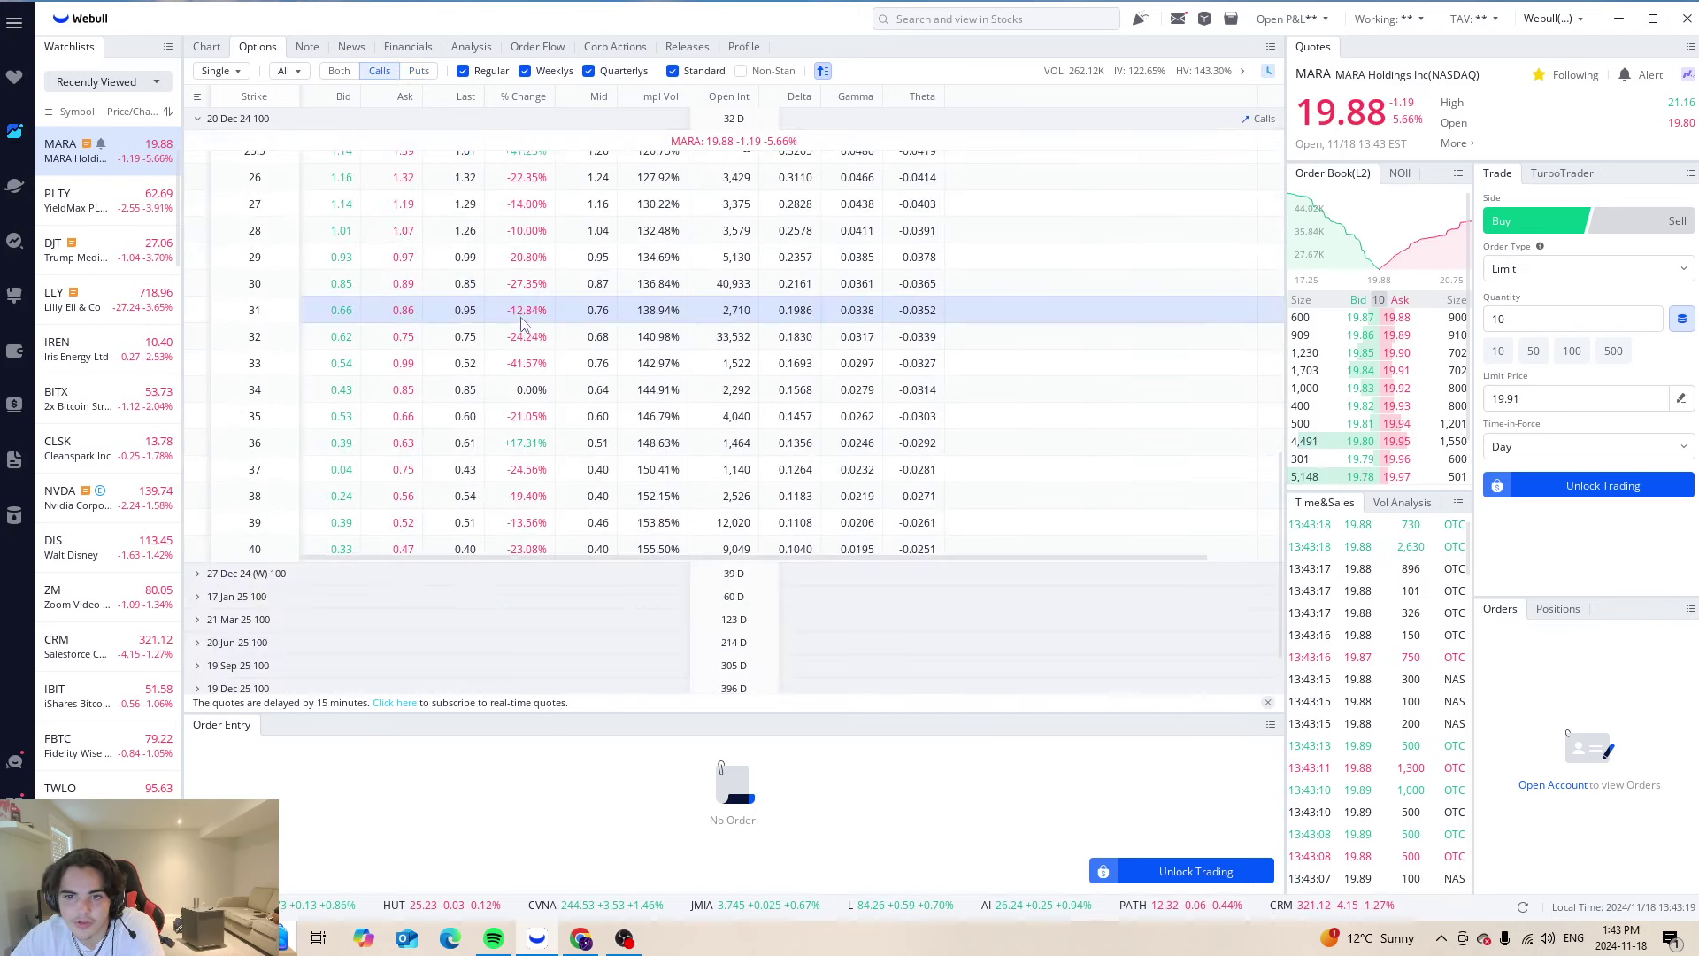
scroll(580, 400, down, 2)
scroll(579, 400, up, 3)
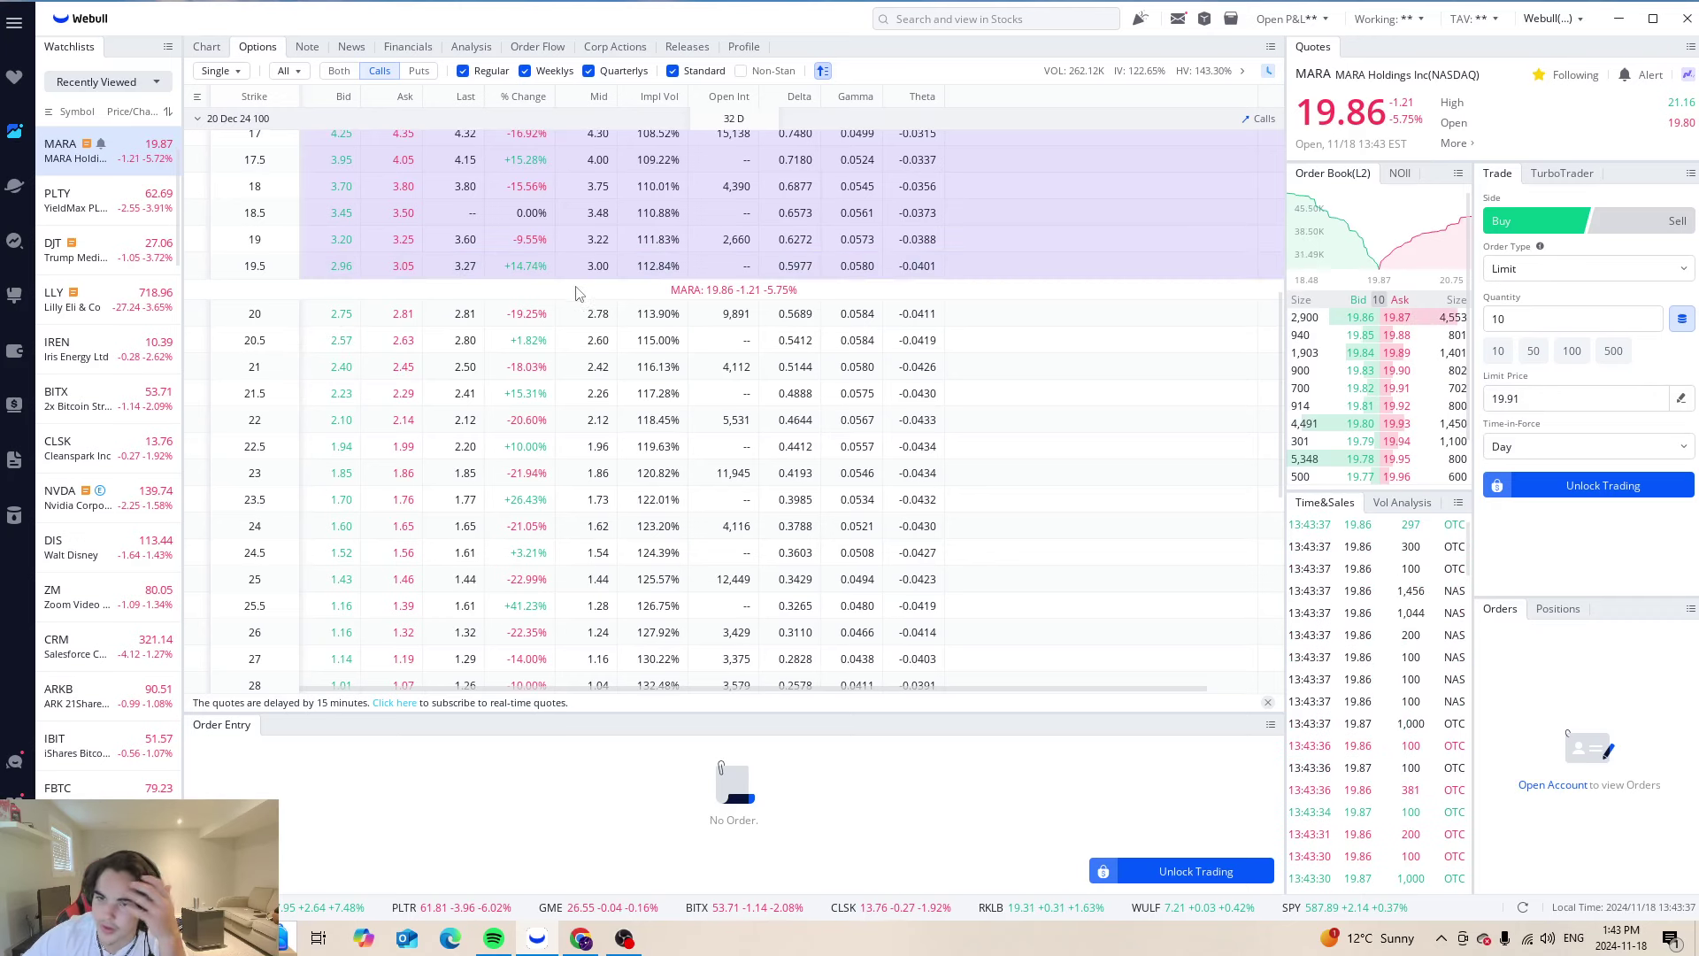
Load the Bitcoin BTCUSD 1-hour chart
click(960, 19)
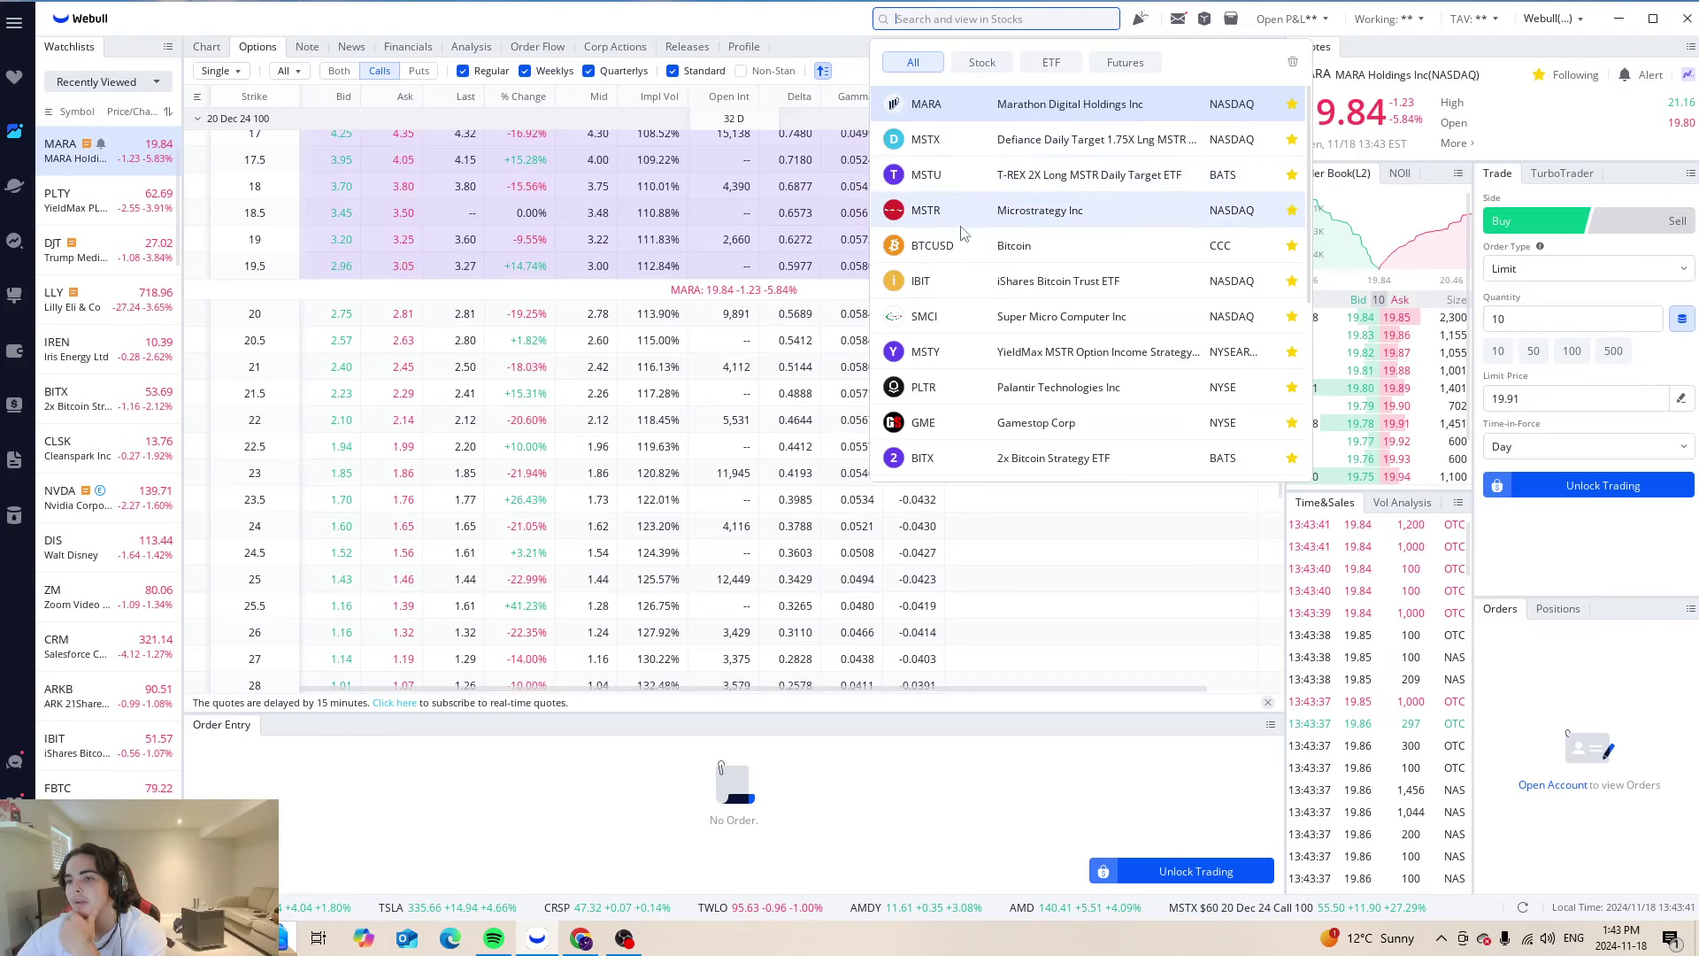
click(953, 251)
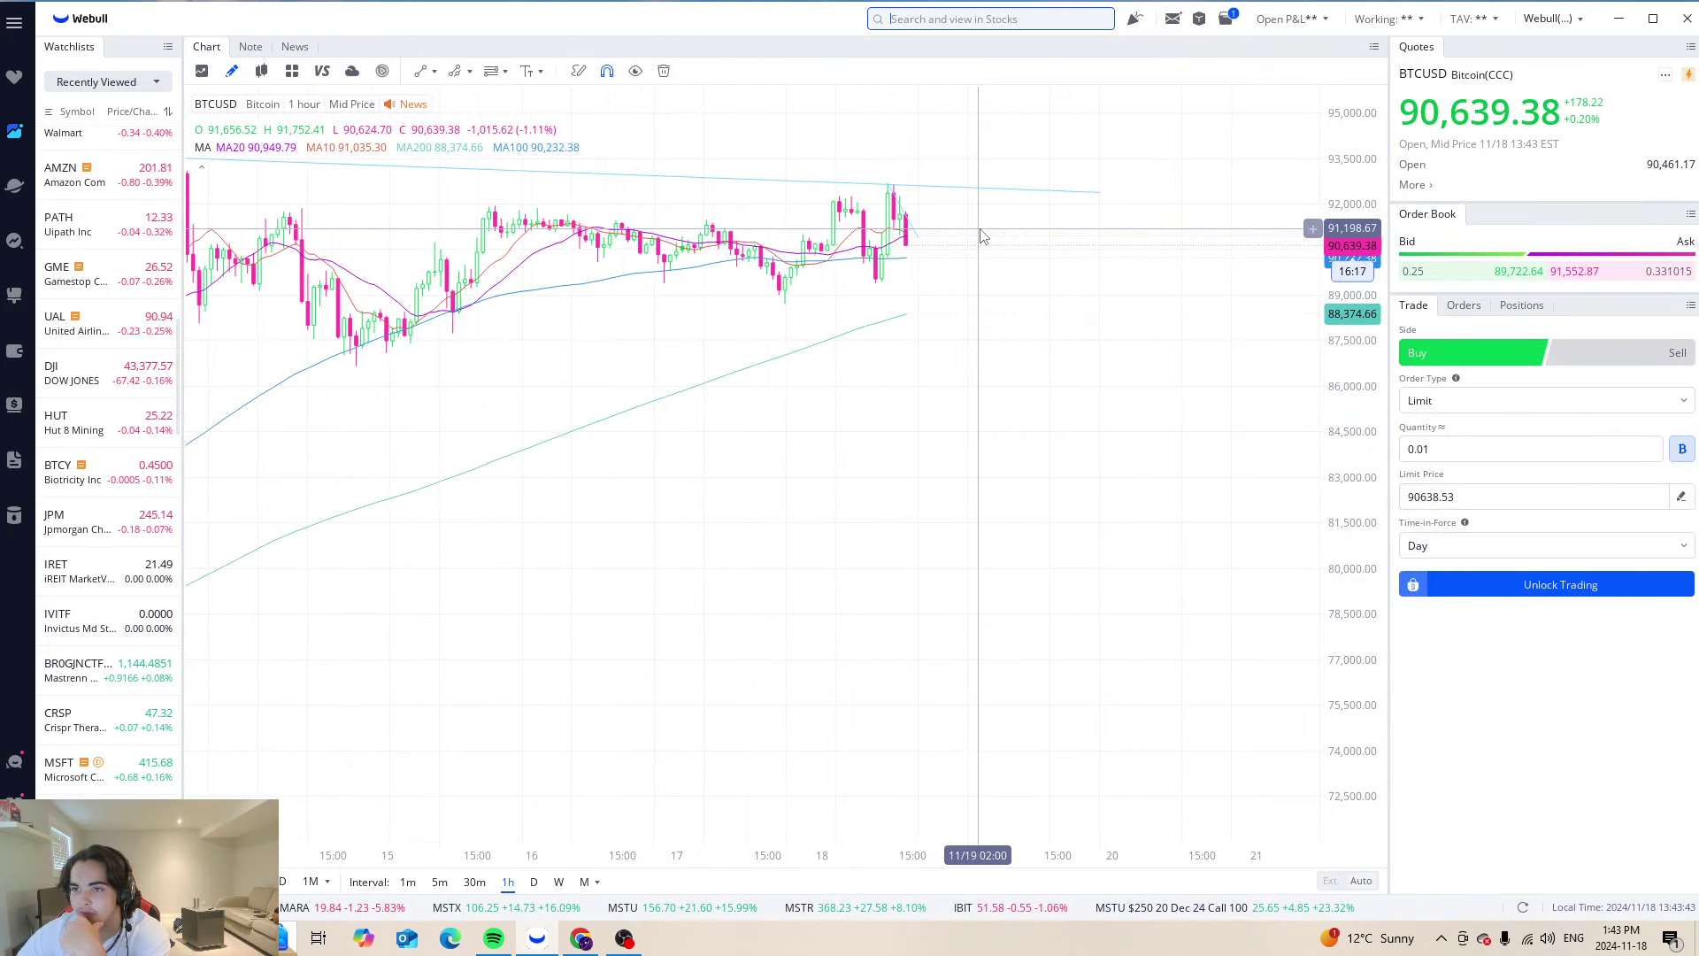
scroll(974, 235, down, 2)
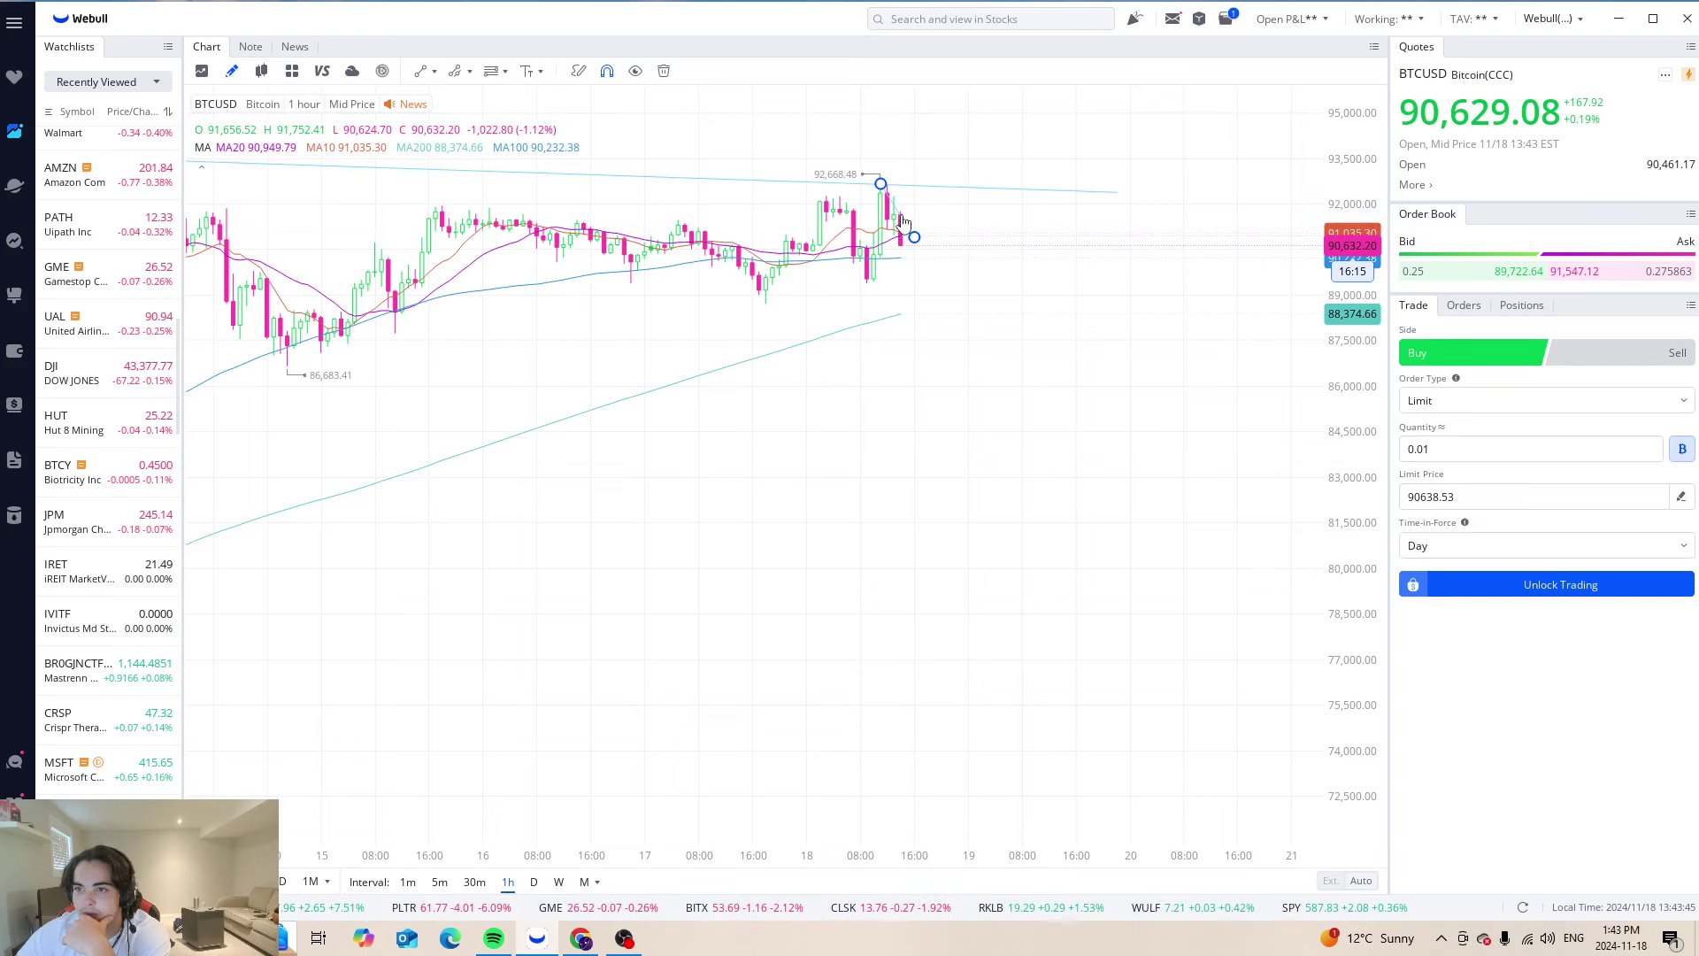
scroll(971, 337, down, 4)
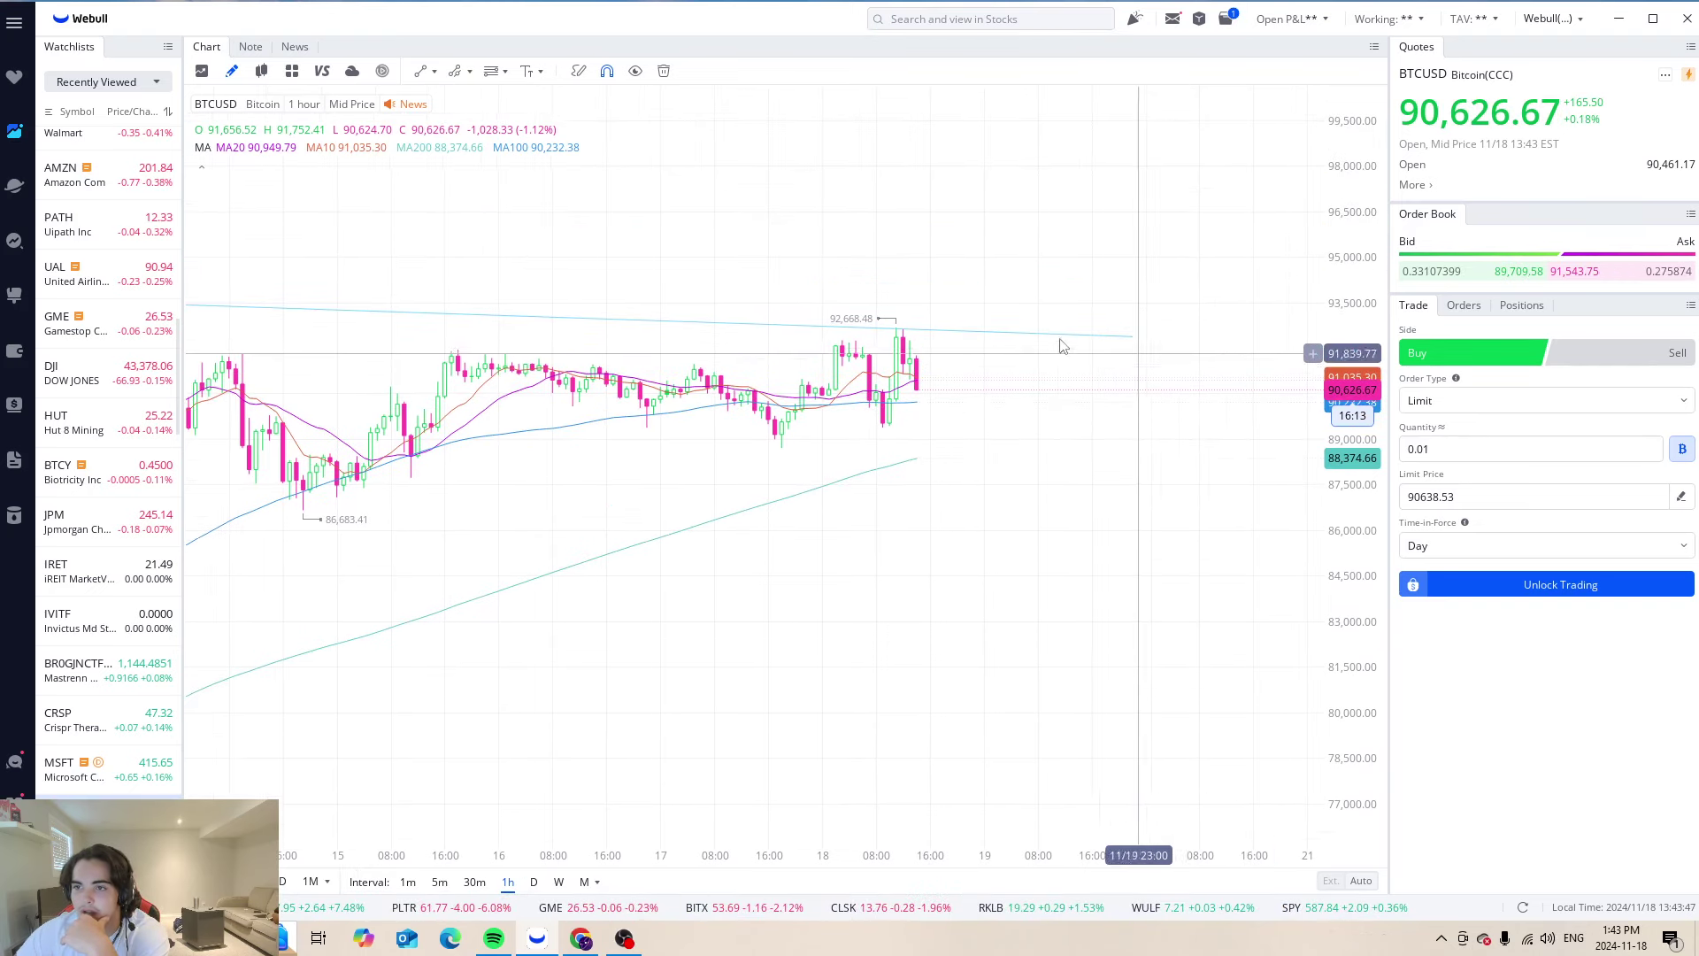
scroll(894, 436, up, 1)
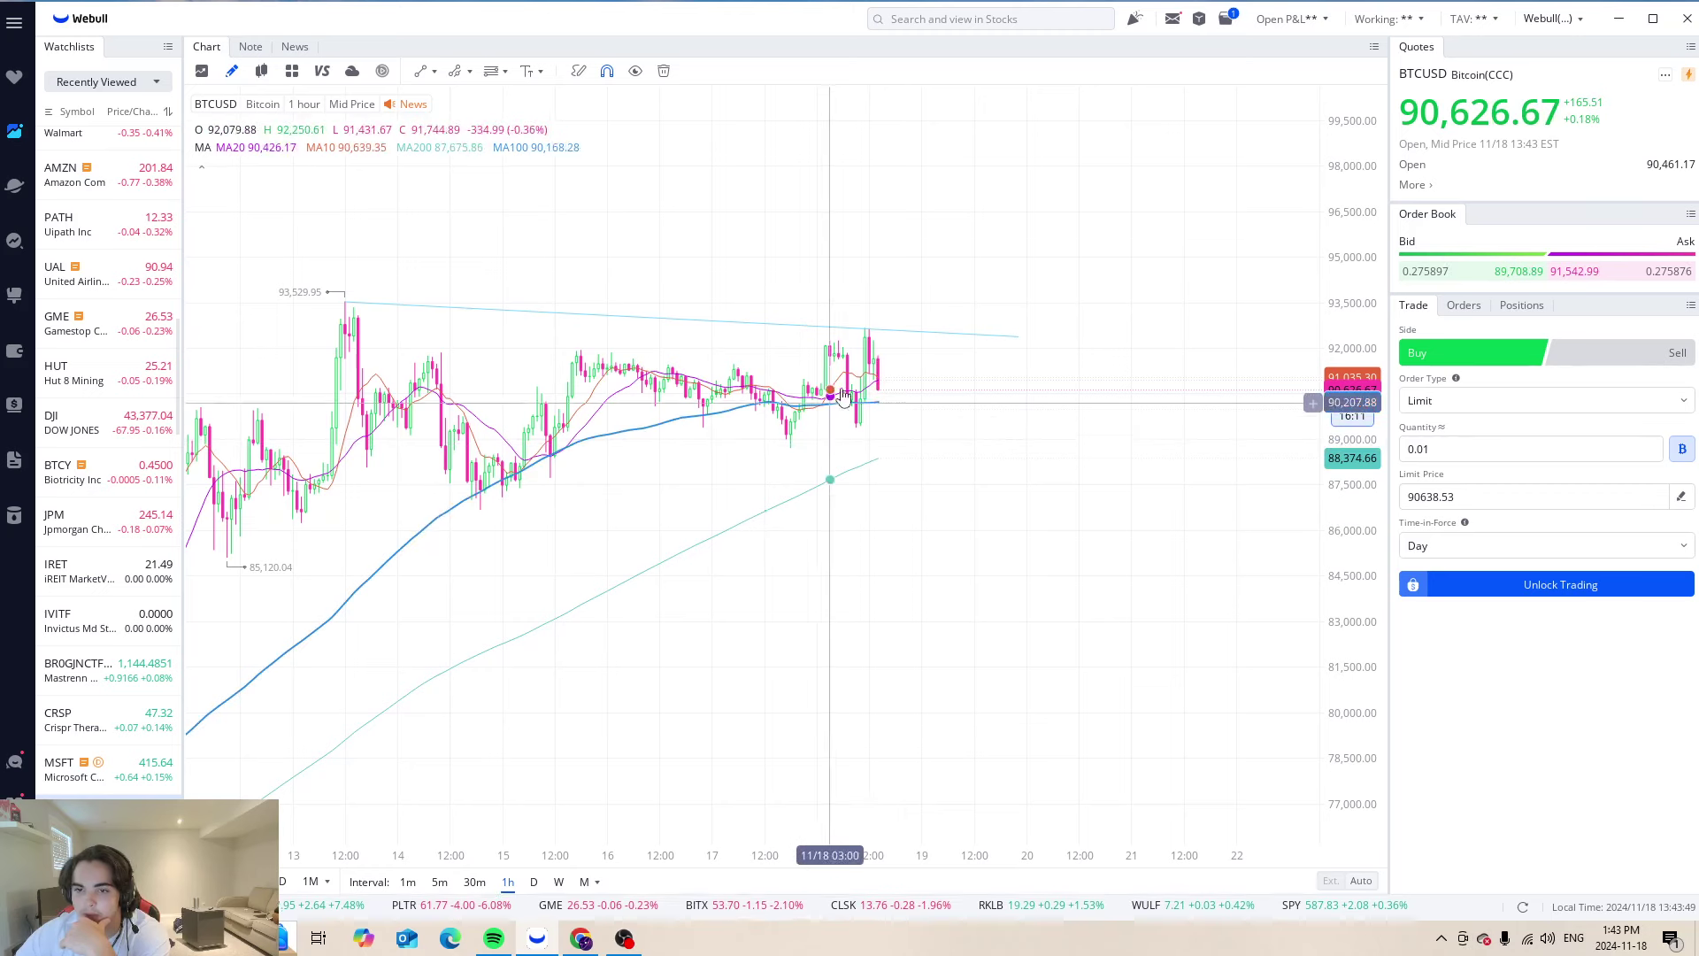
Draw a rising trend line from the 11/14 swing low up to the right beneath price
click(424, 74)
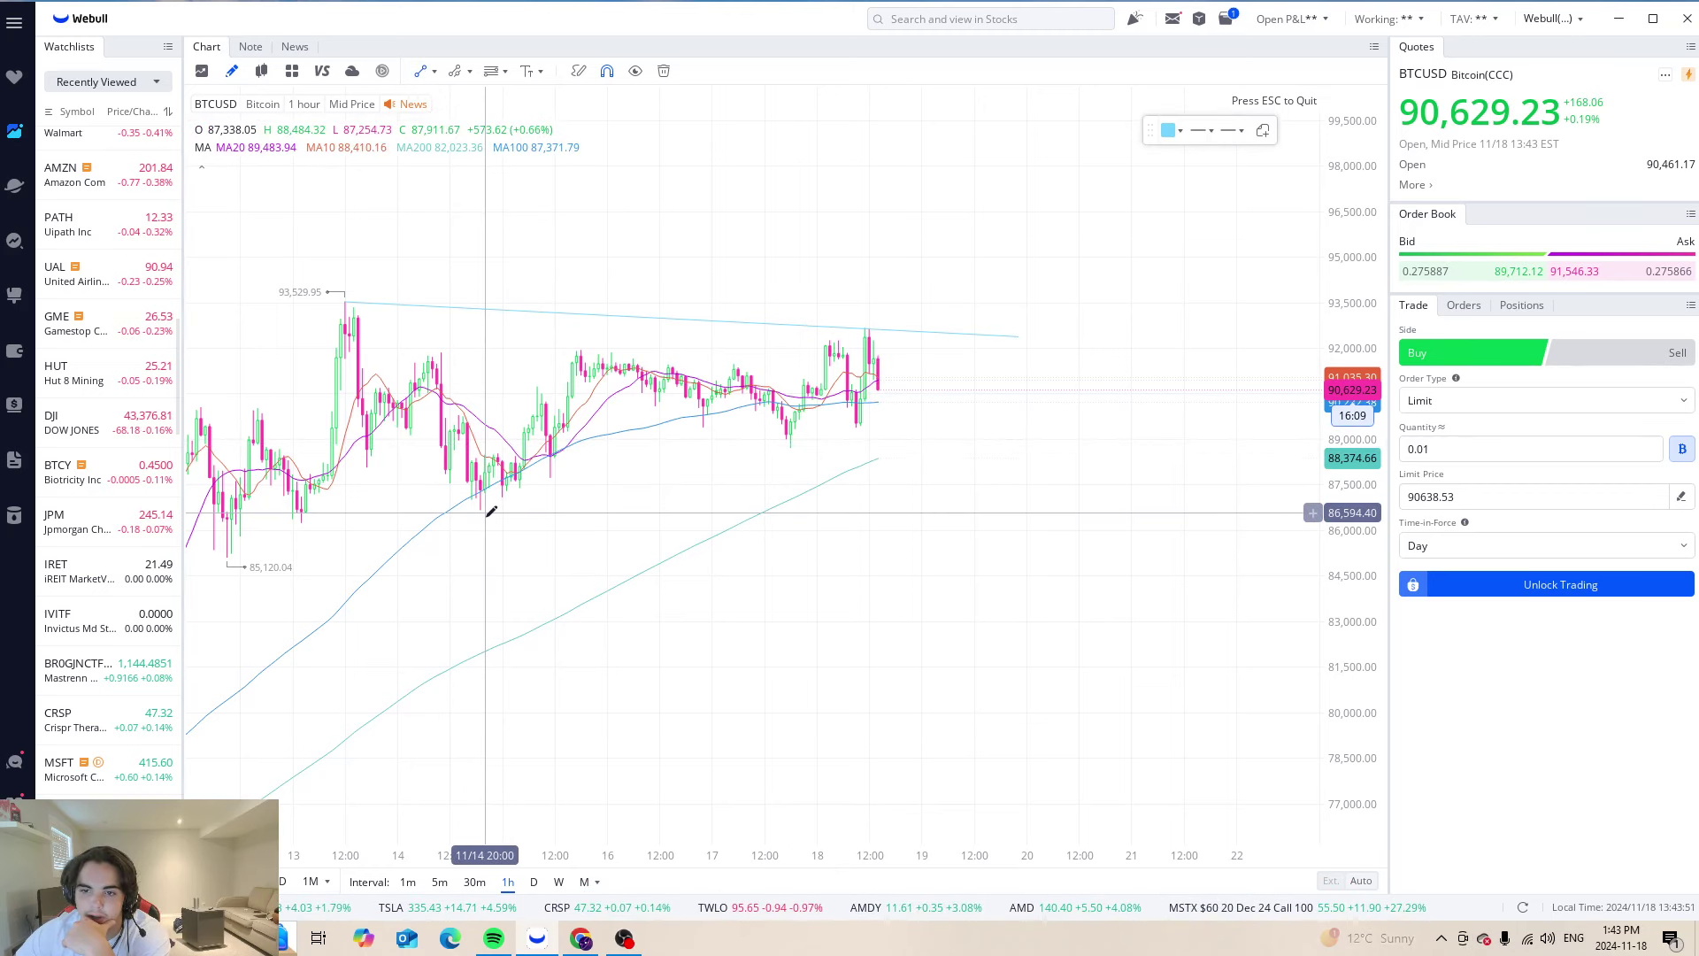
click(480, 509)
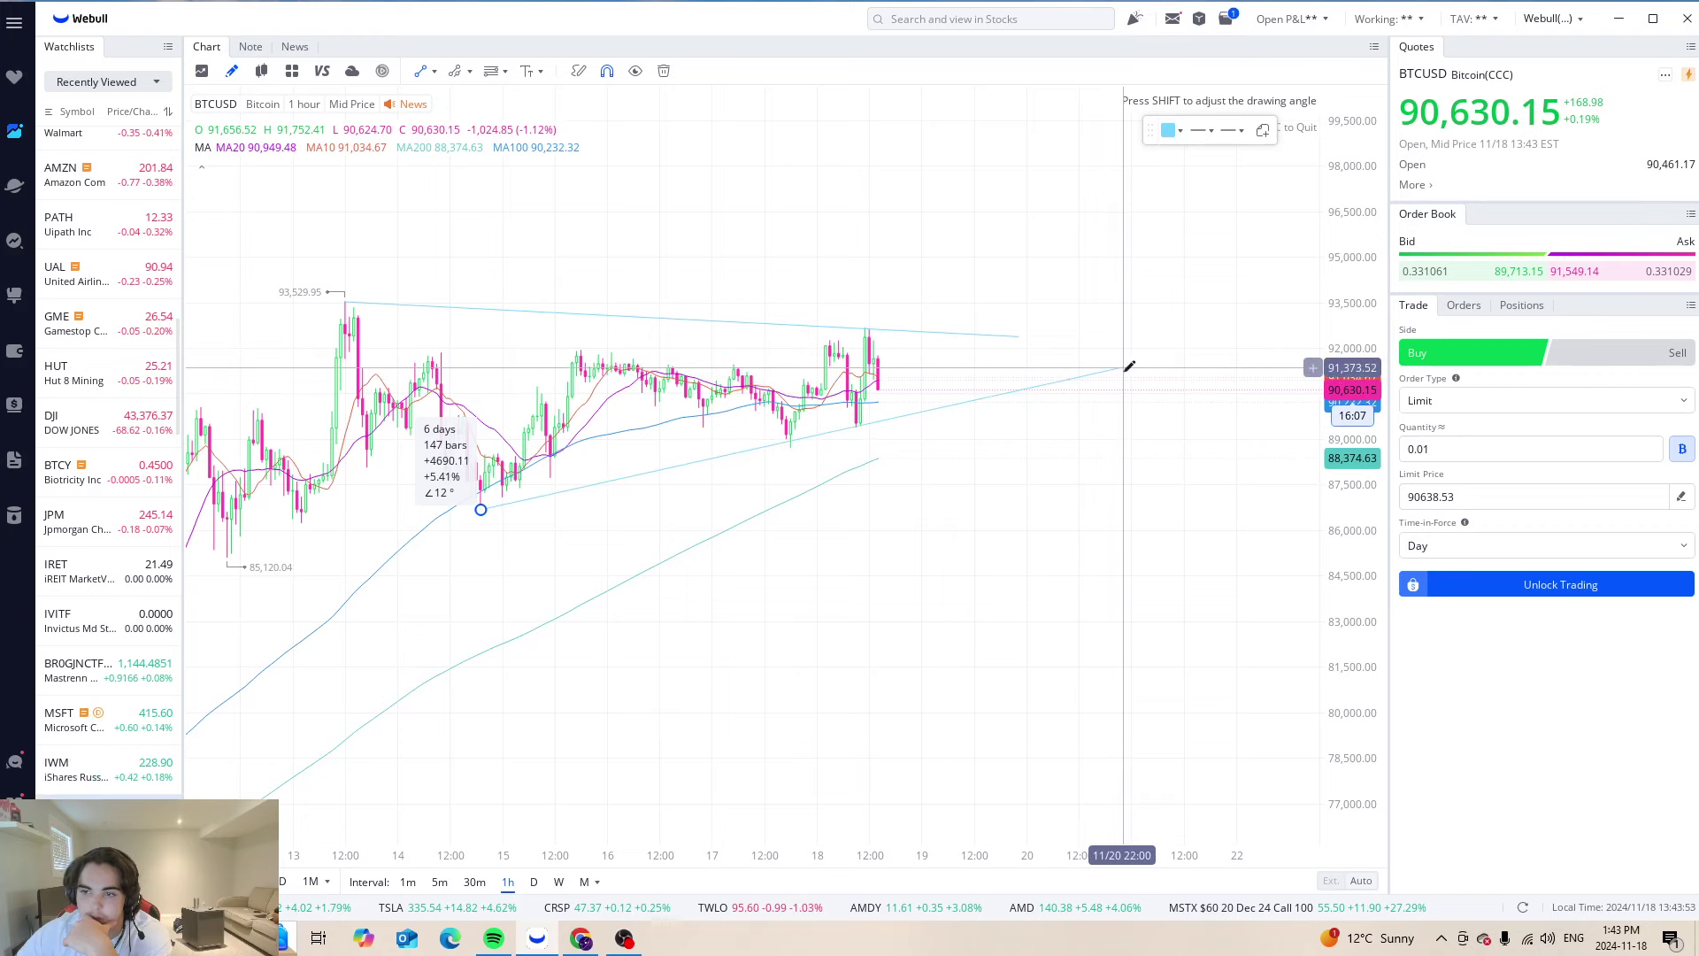
click(1152, 360)
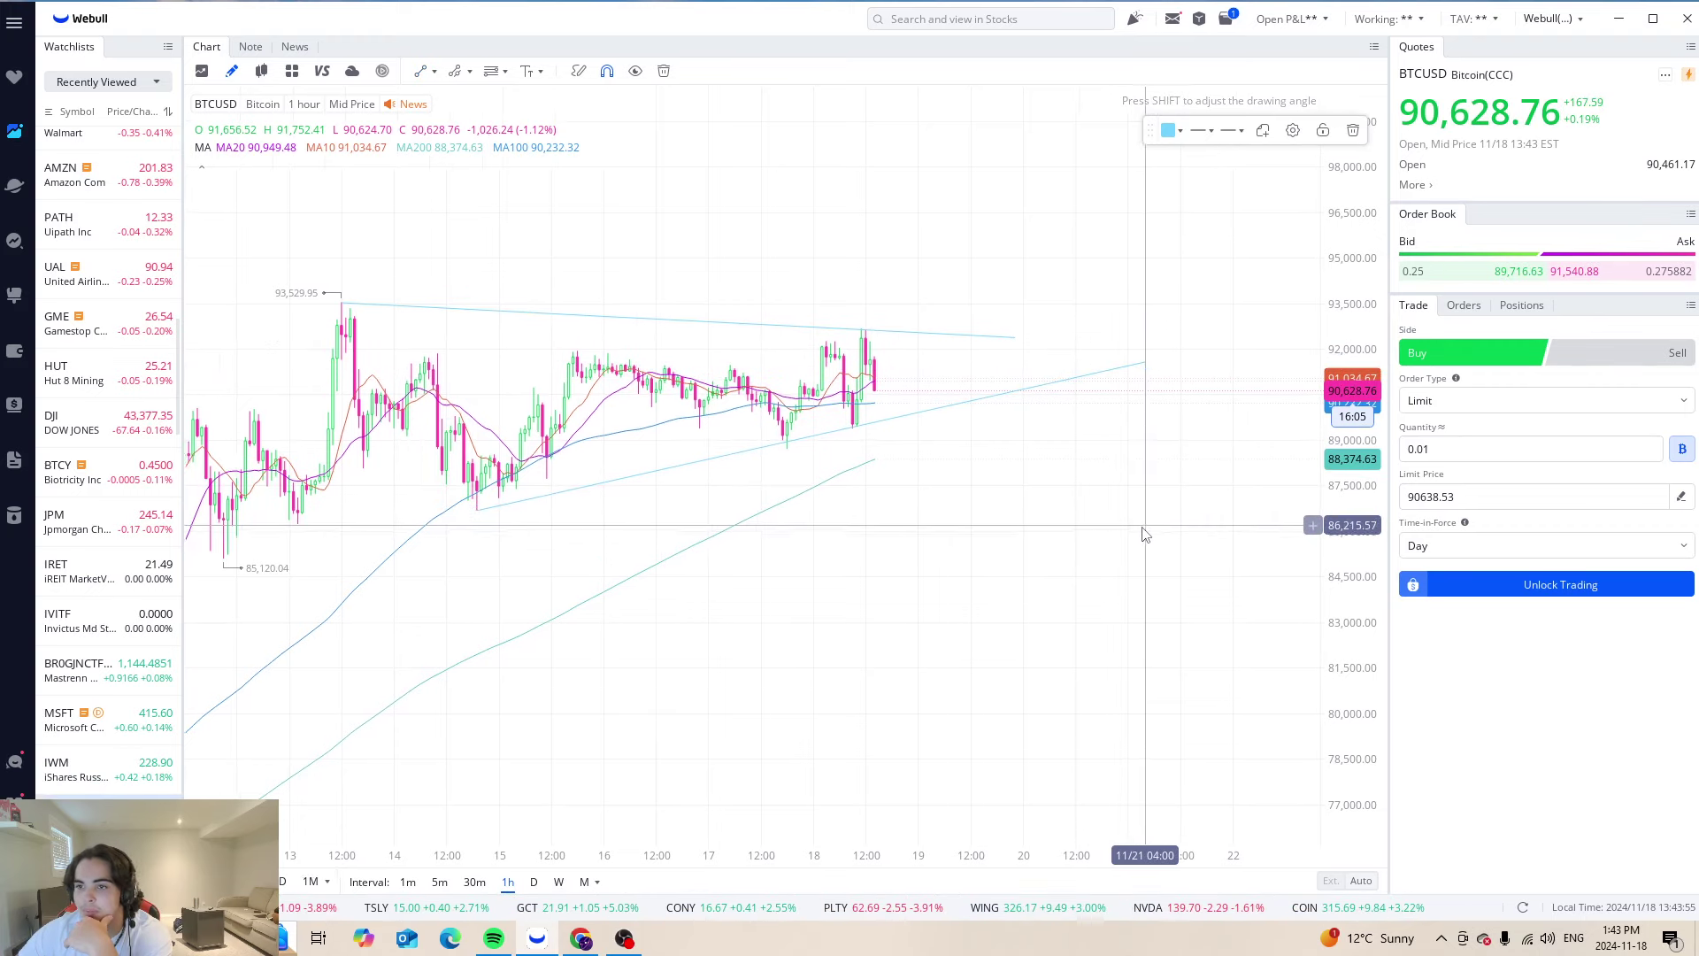
scroll(1136, 544, up, 2)
scroll(1137, 552, down, 2)
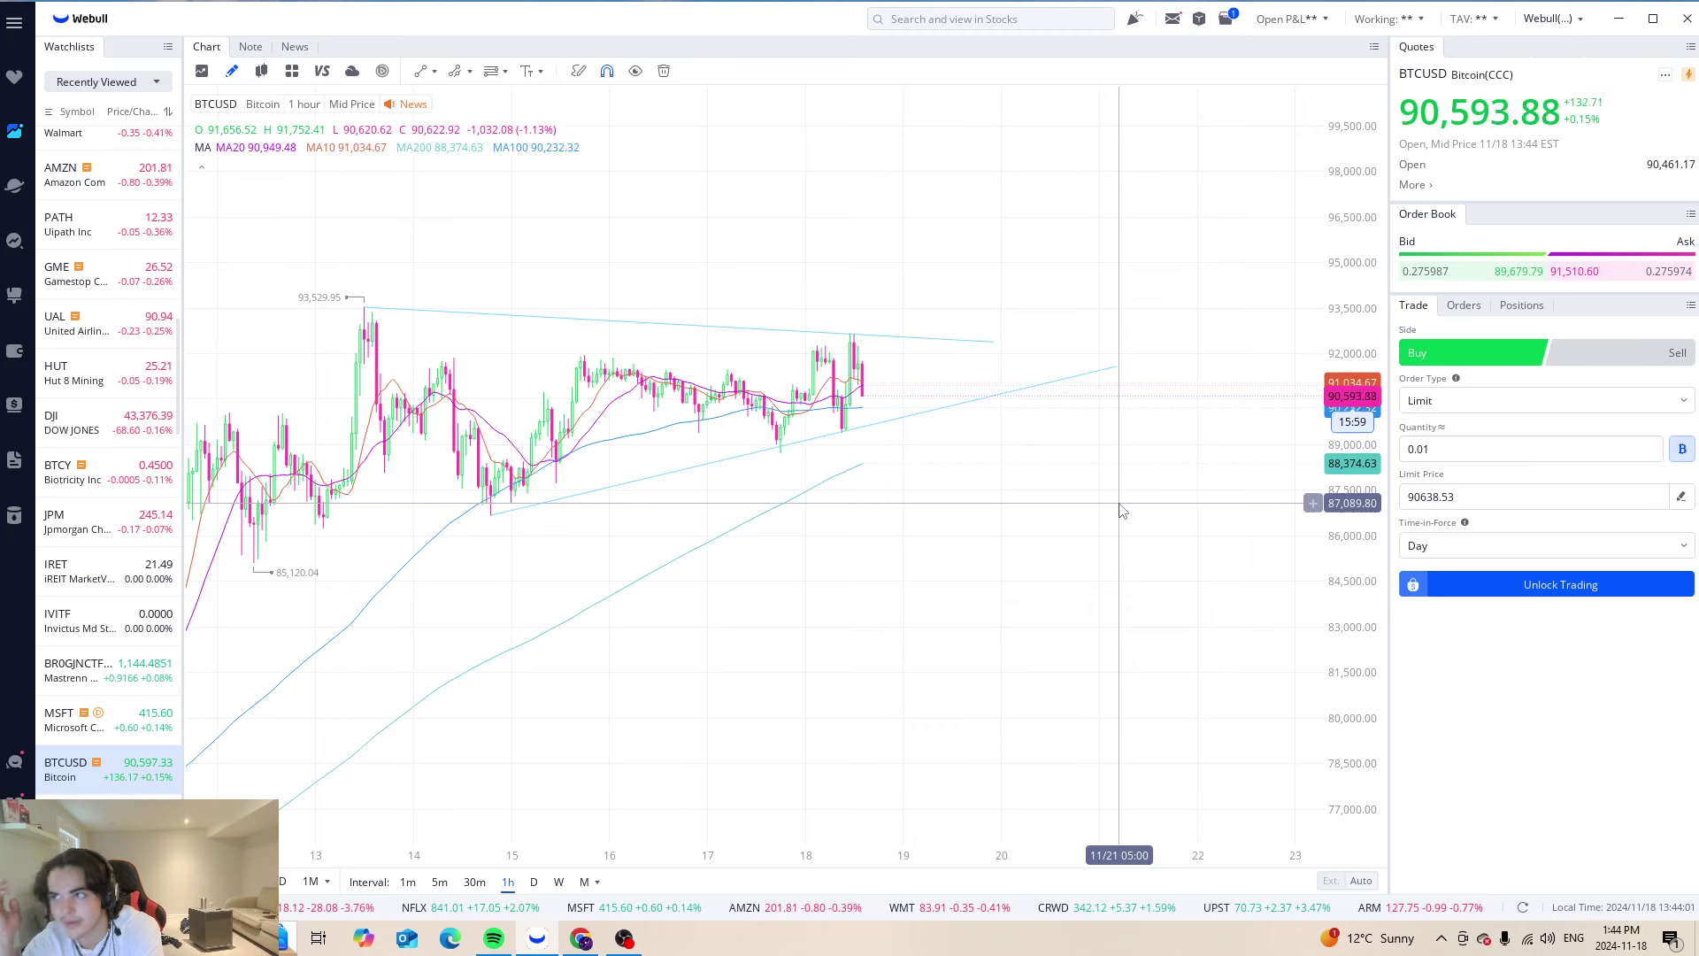
click(1005, 19)
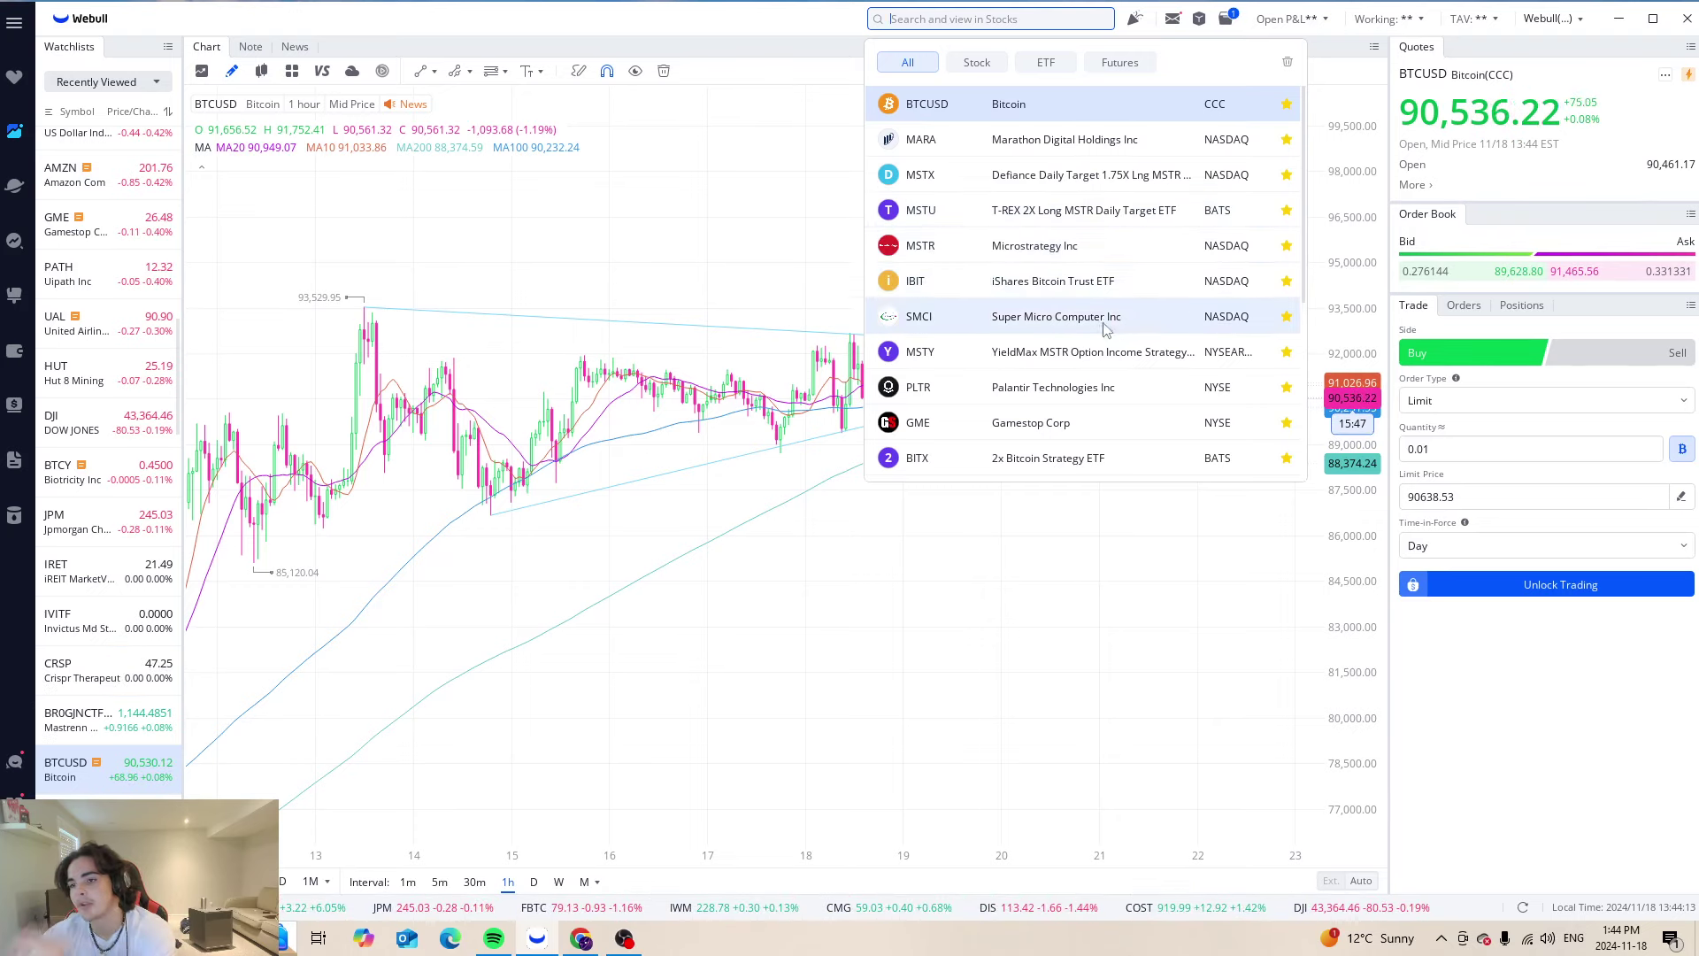
Switch to SMCI, review its 29 Nov 24 weekly call options, then return to its chart
click(1062, 316)
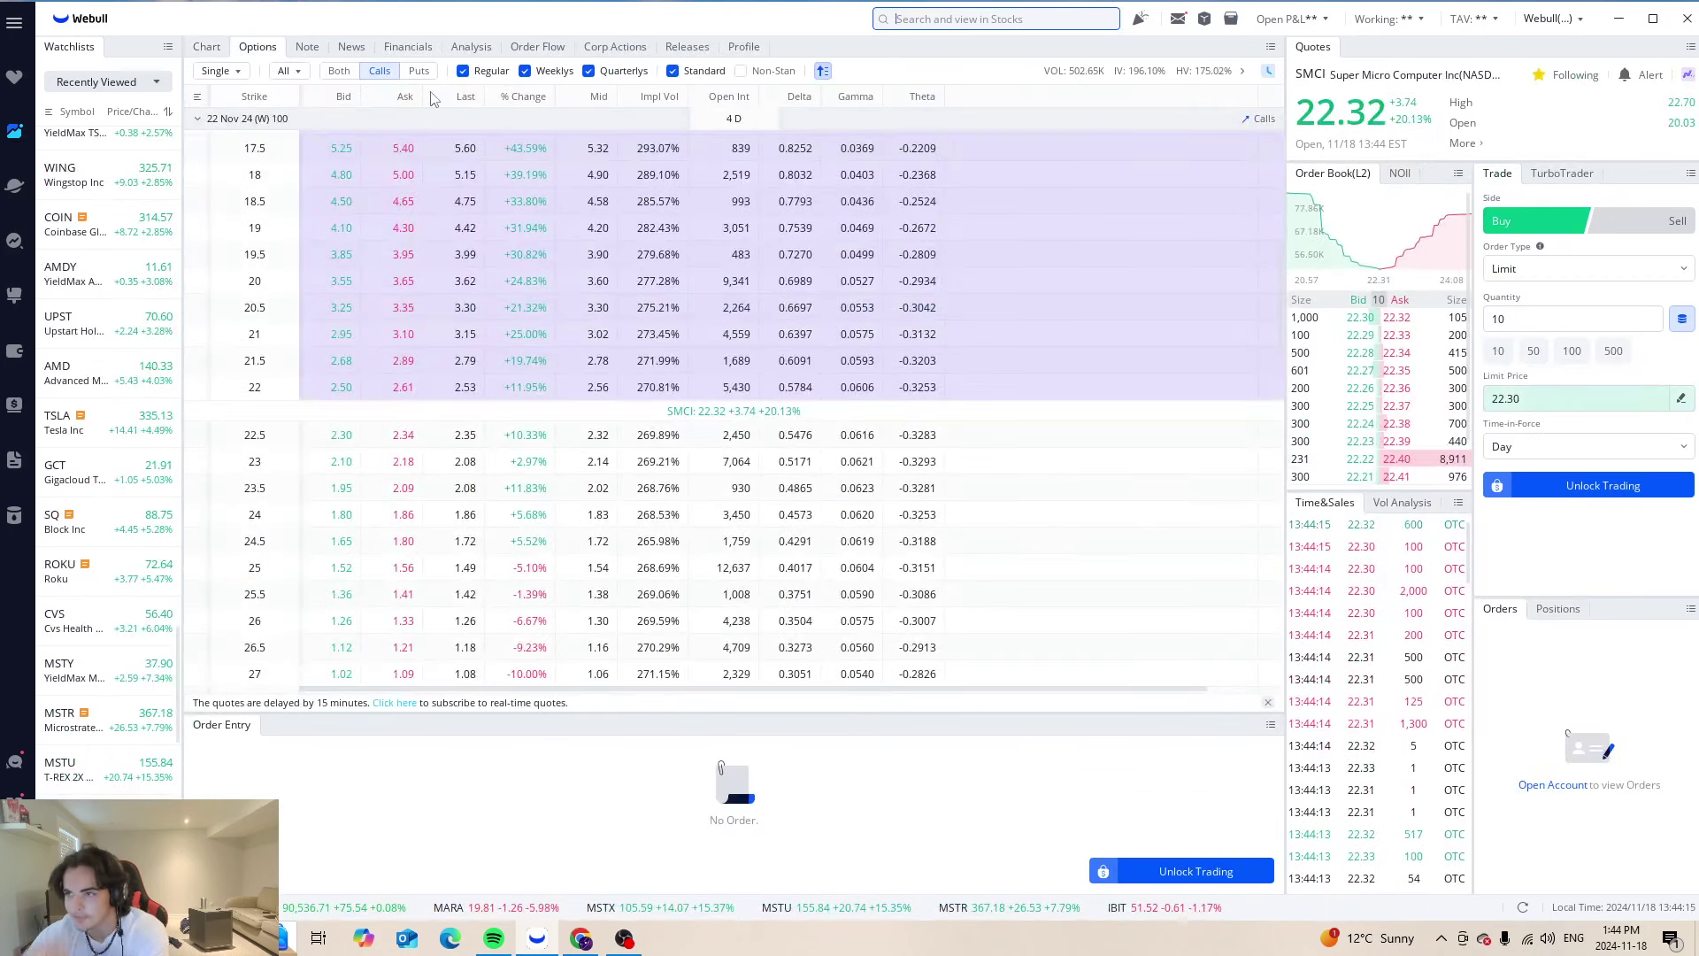
click(280, 118)
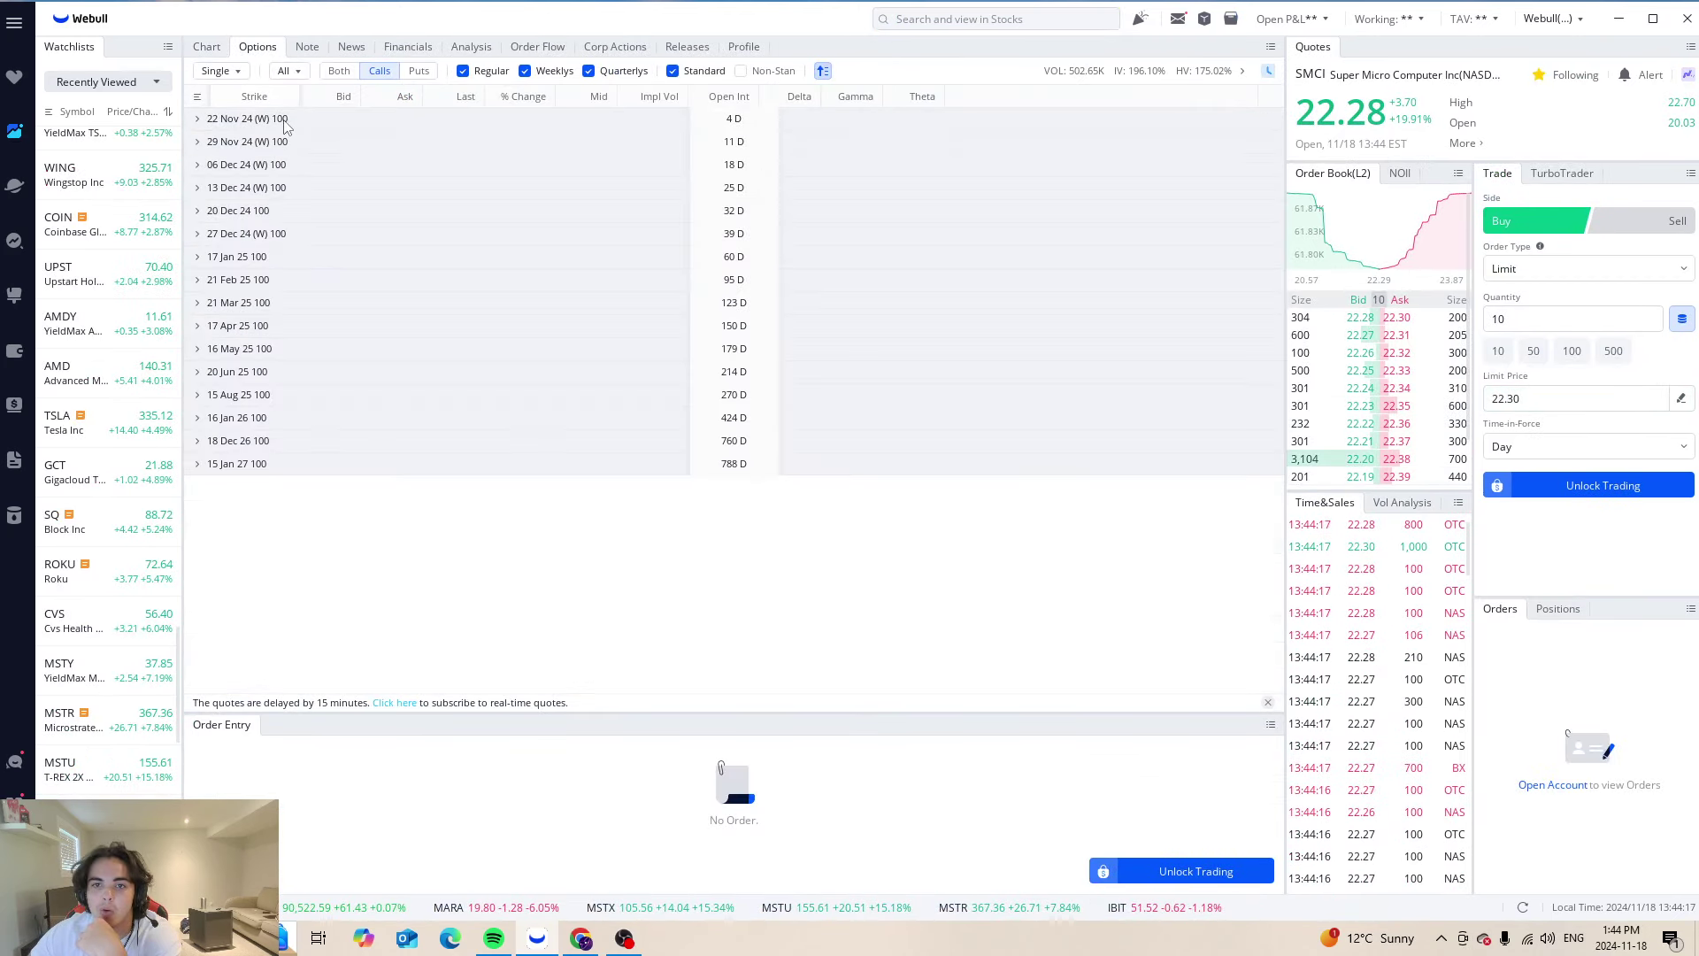
click(301, 141)
scroll(580, 205, down, 5)
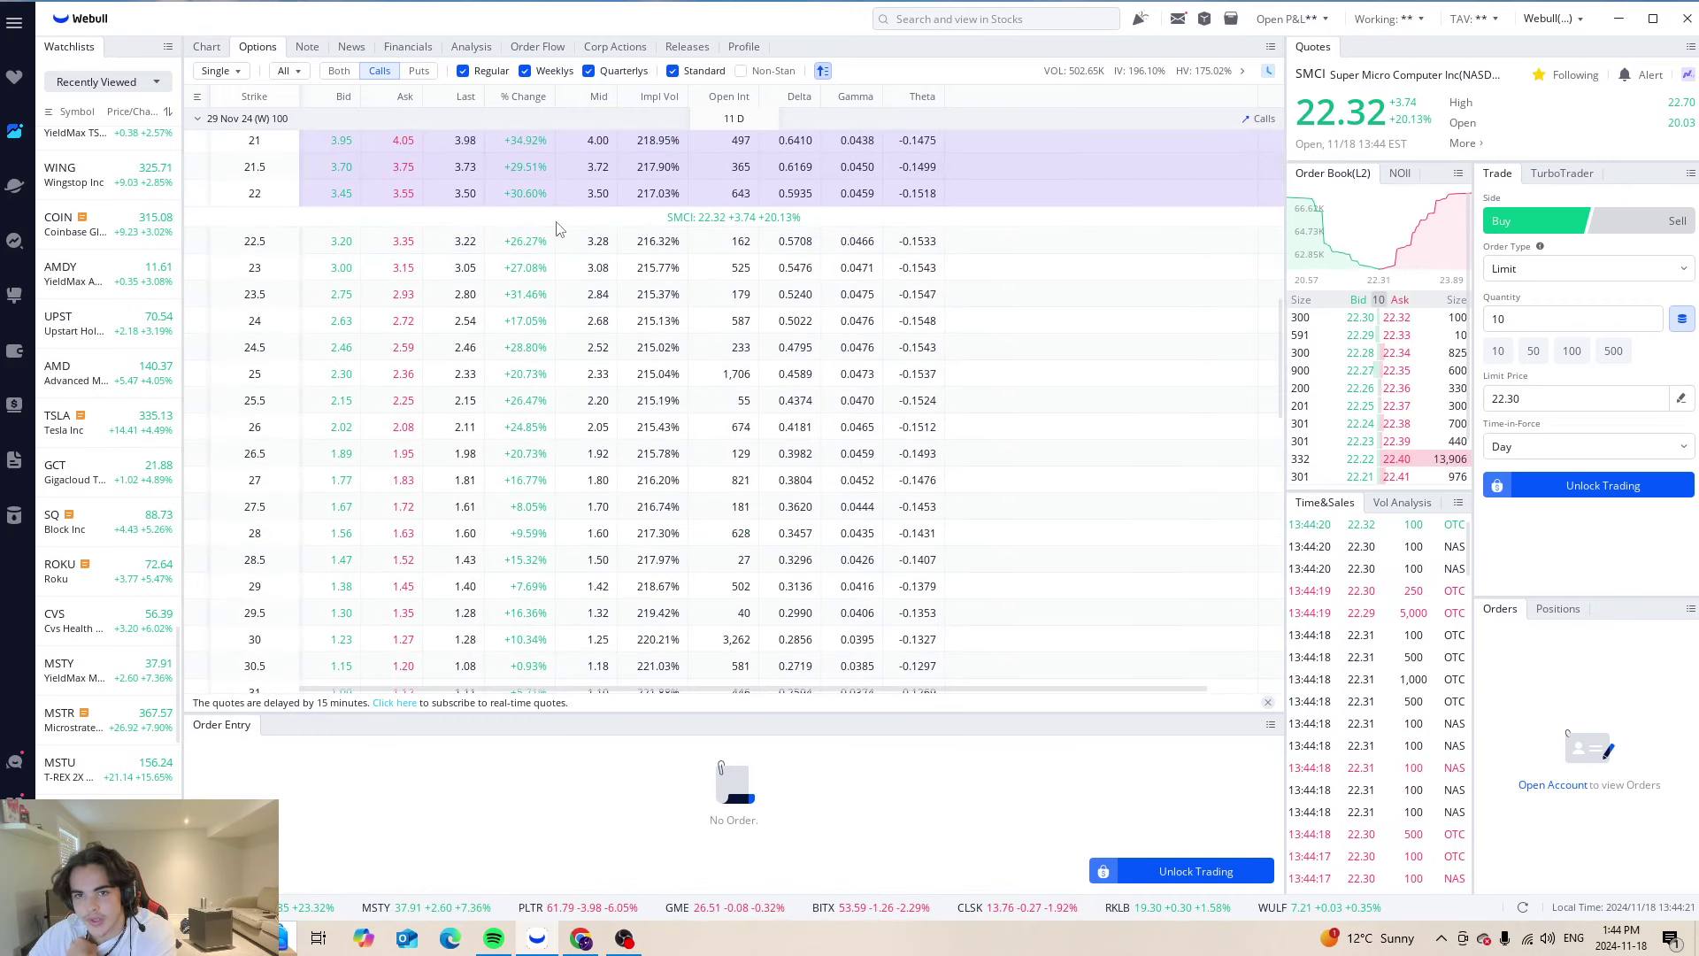
scroll(556, 229, up, 2)
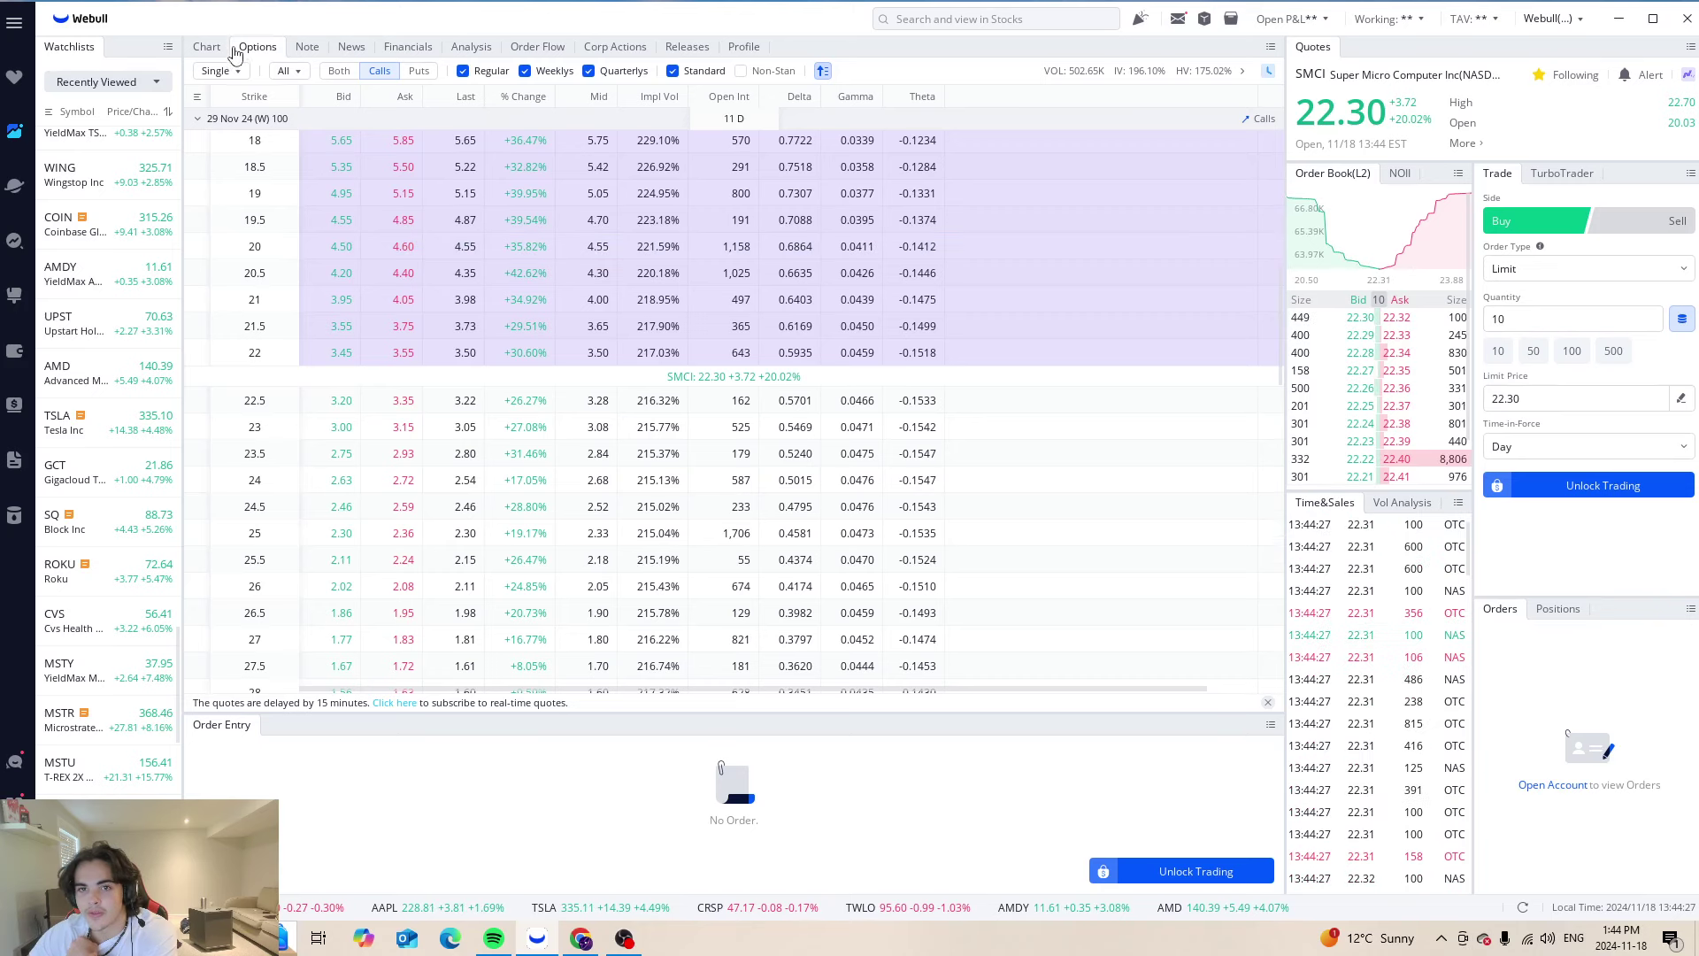
click(207, 47)
scroll(659, 531, up, 5)
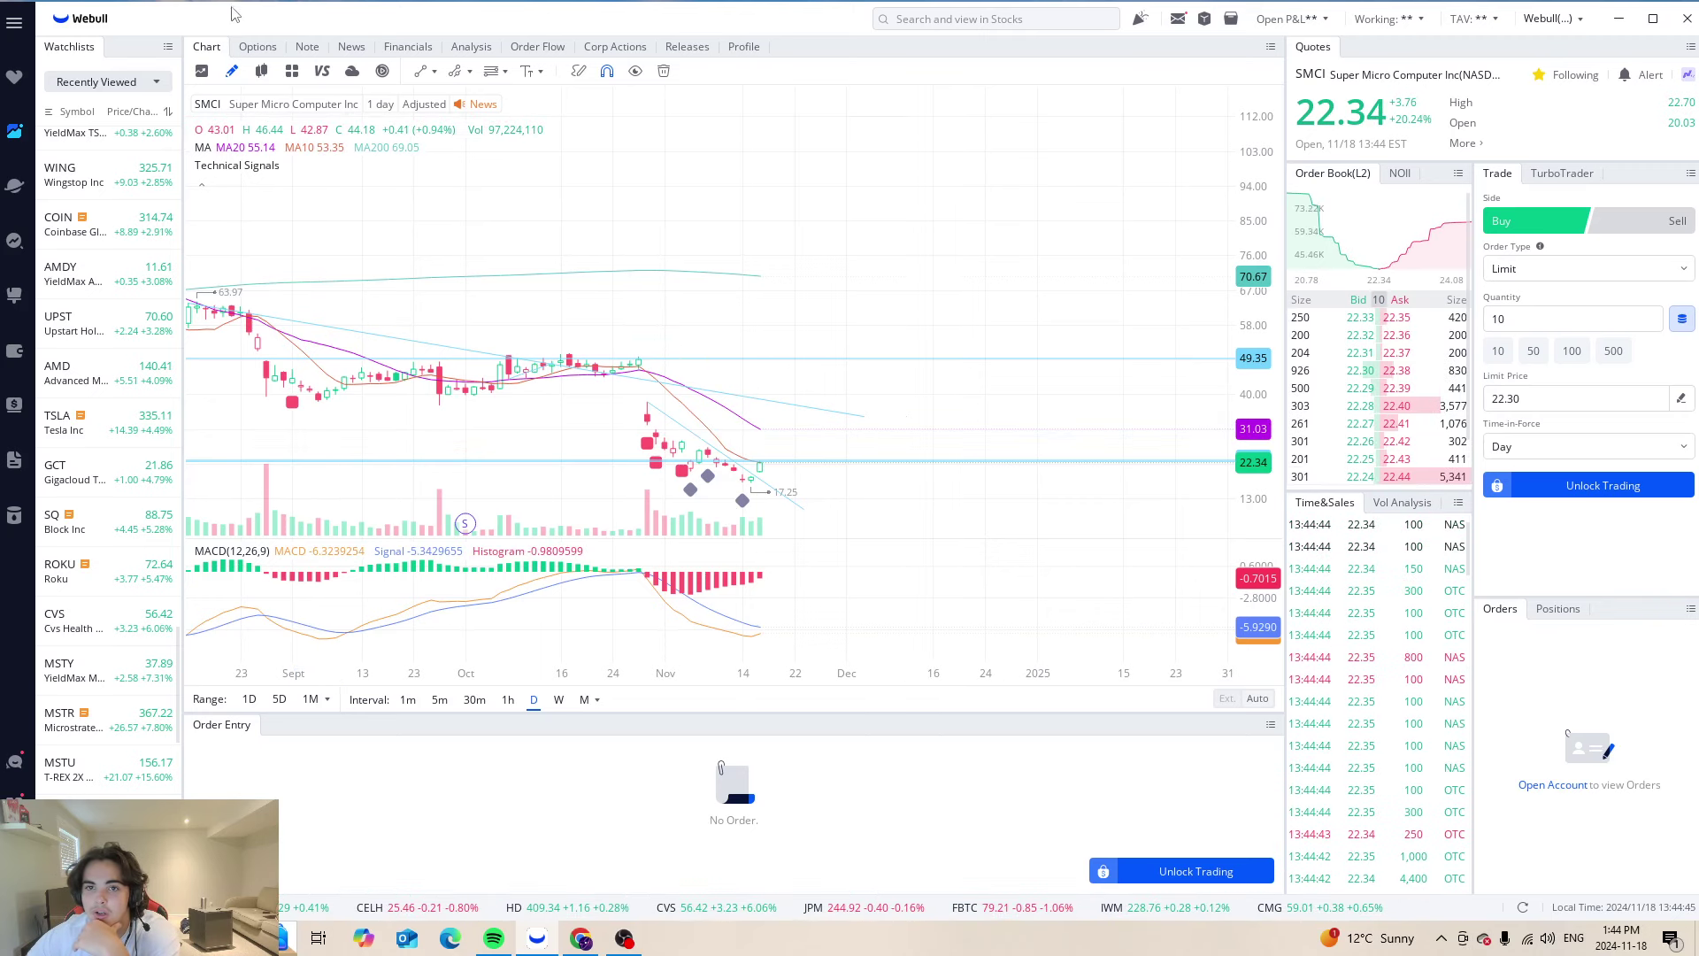
Replace the MACD panel with an RSI(6,14,24) panel on the SMCI chart
click(203, 71)
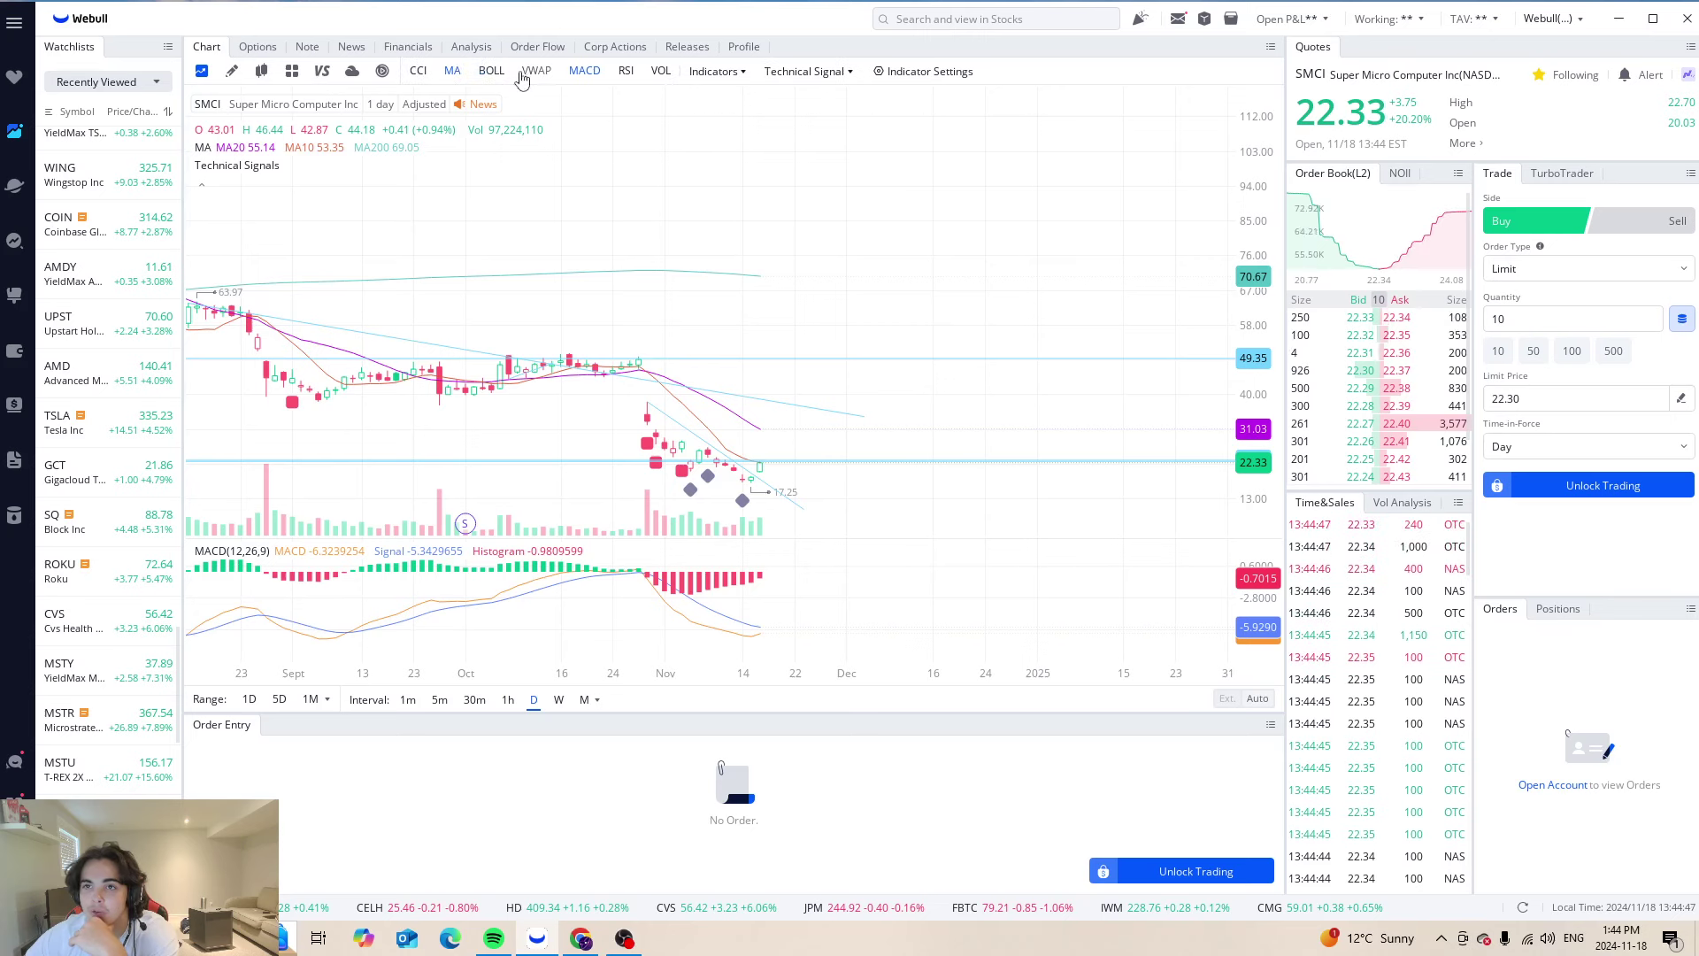
click(625, 72)
click(591, 72)
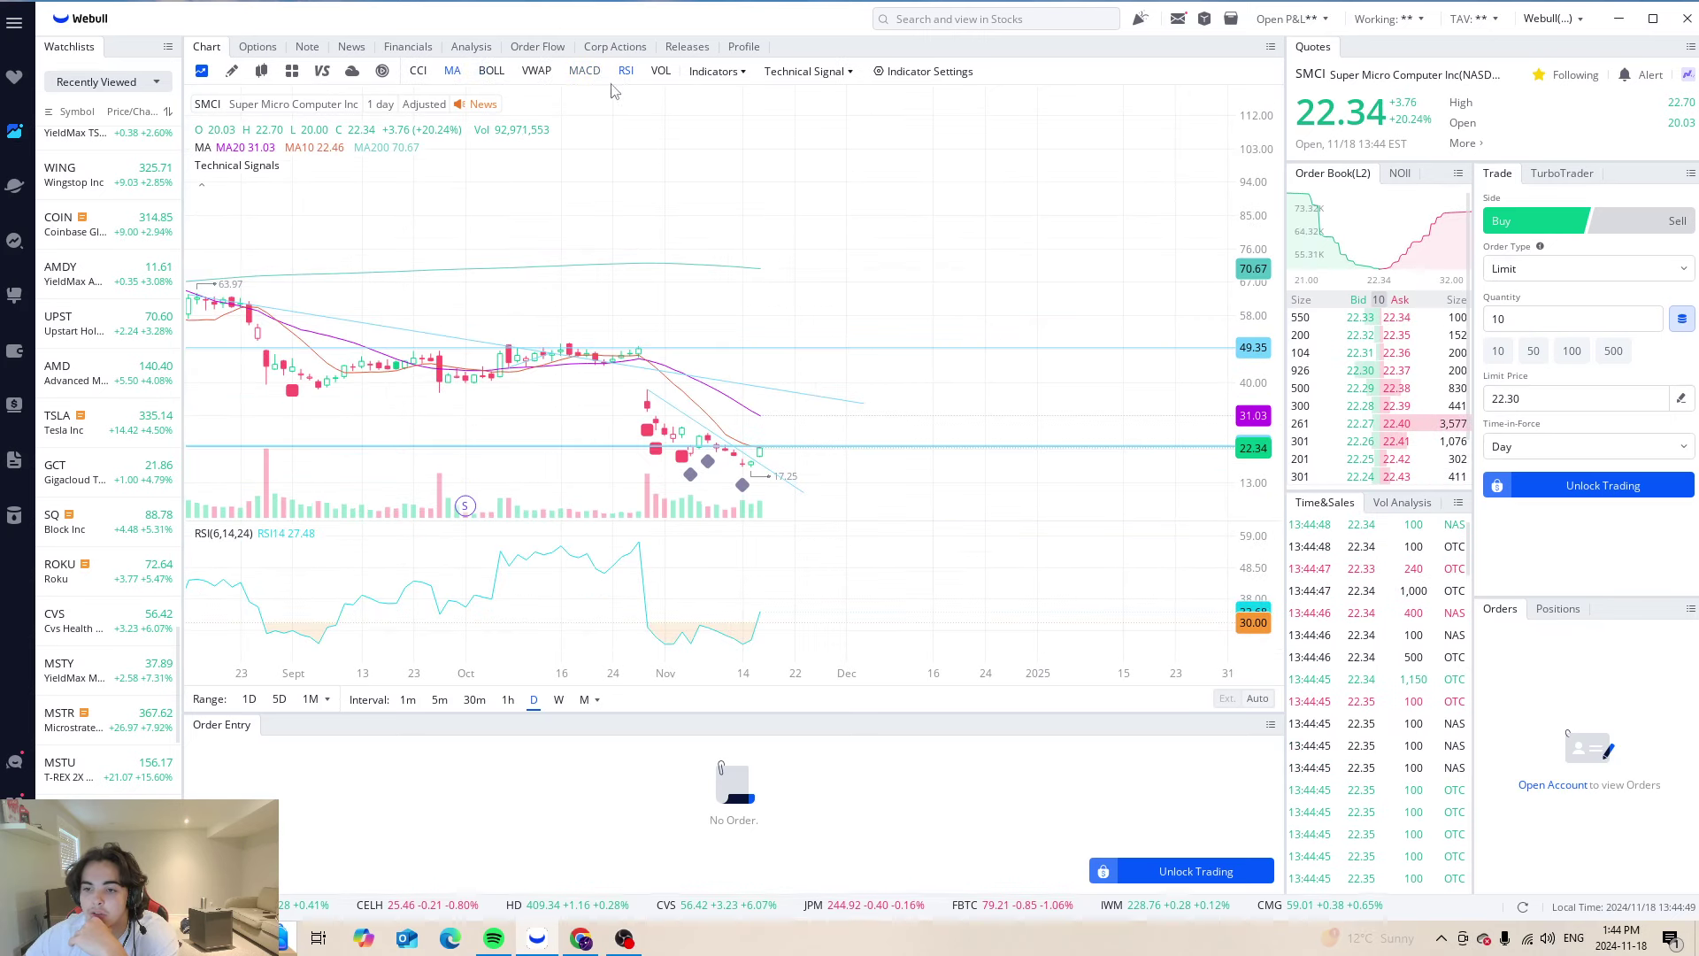
scroll(879, 306, down, 3)
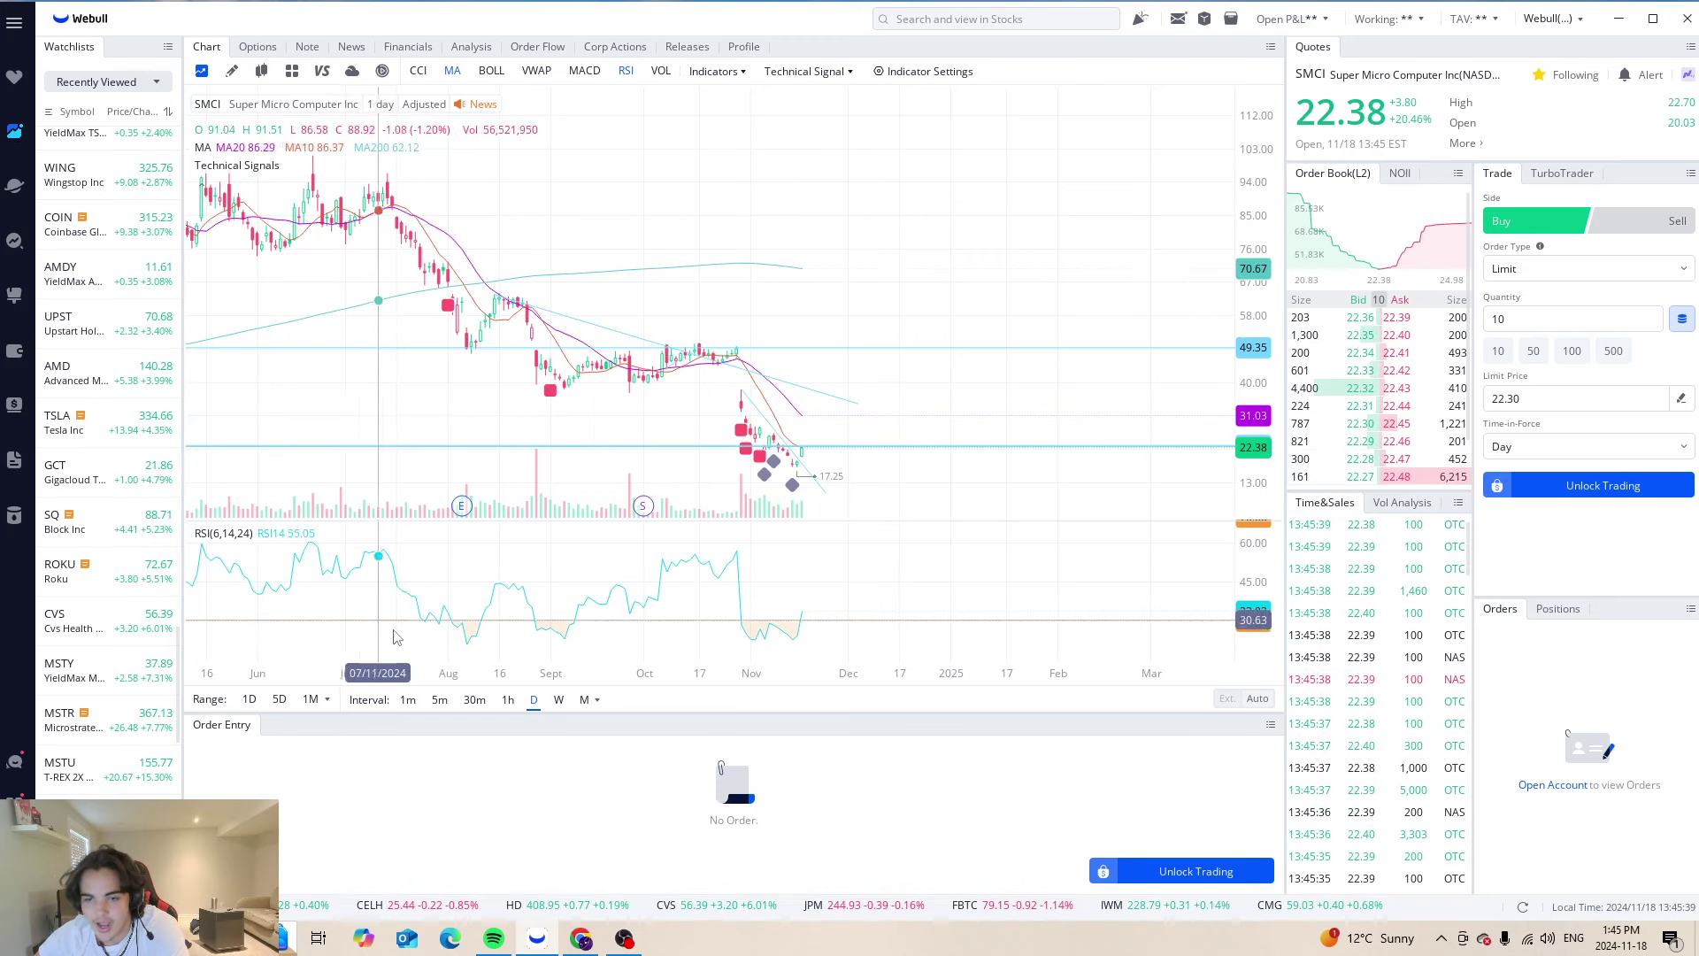
Set SMCI to weekly candles, then load SMCY, the YieldMax SMCI Option Income Strategy ETF
click(560, 699)
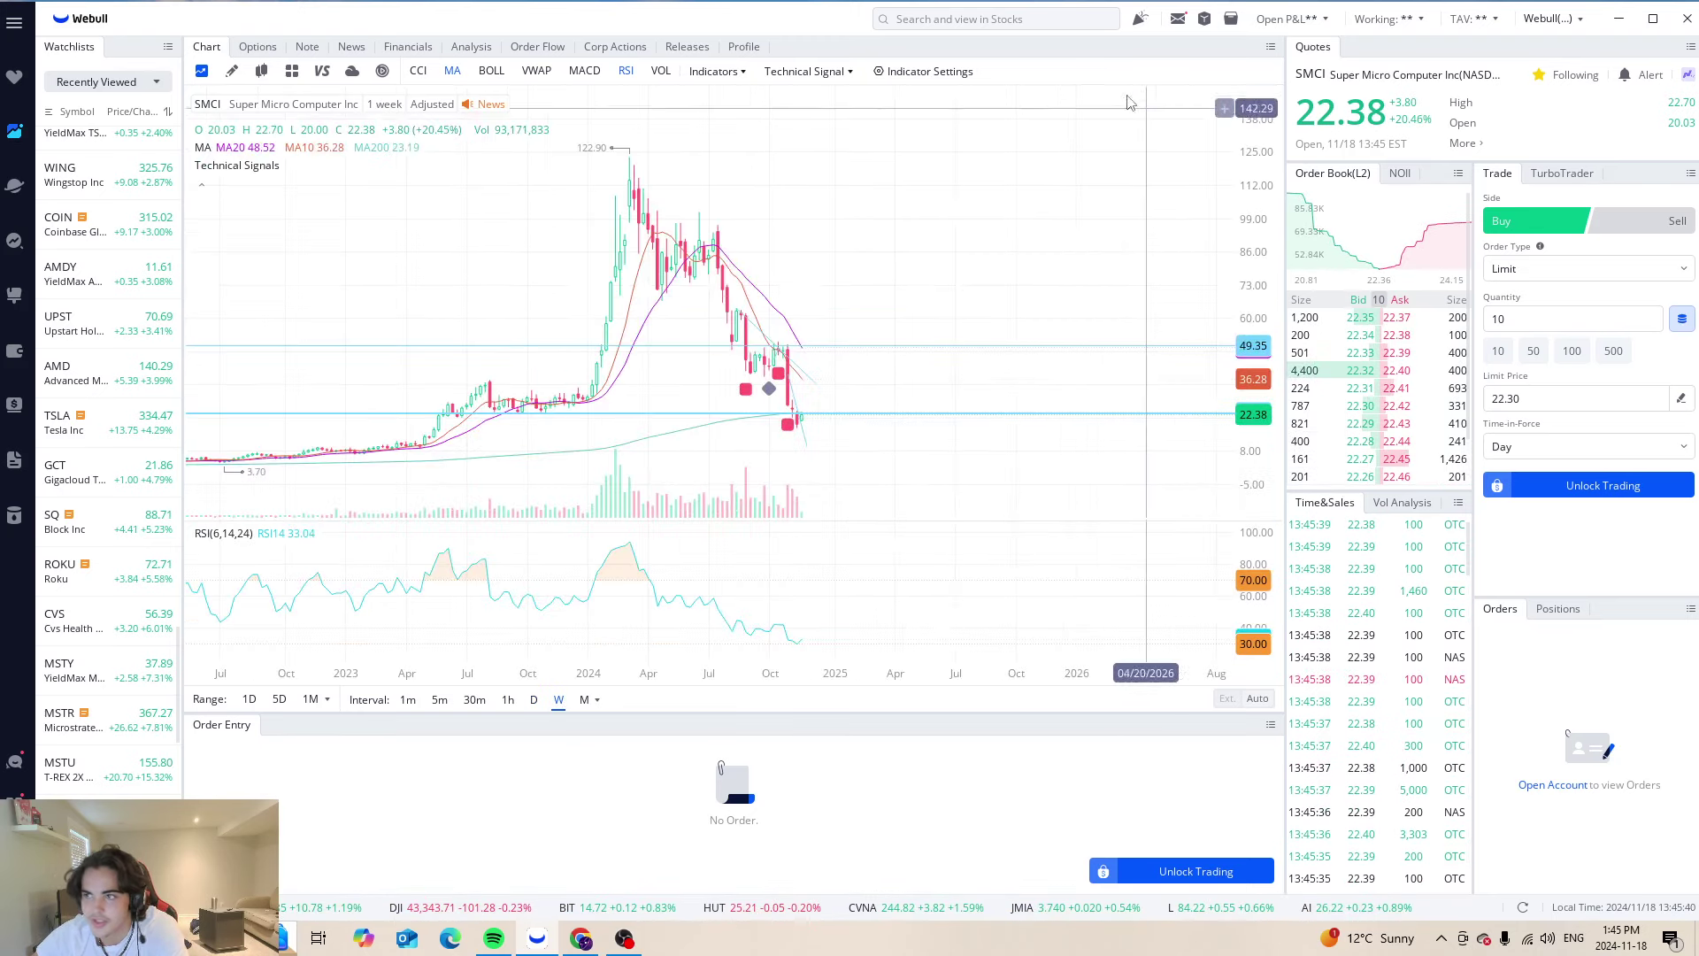
click(1067, 19)
text(sm)
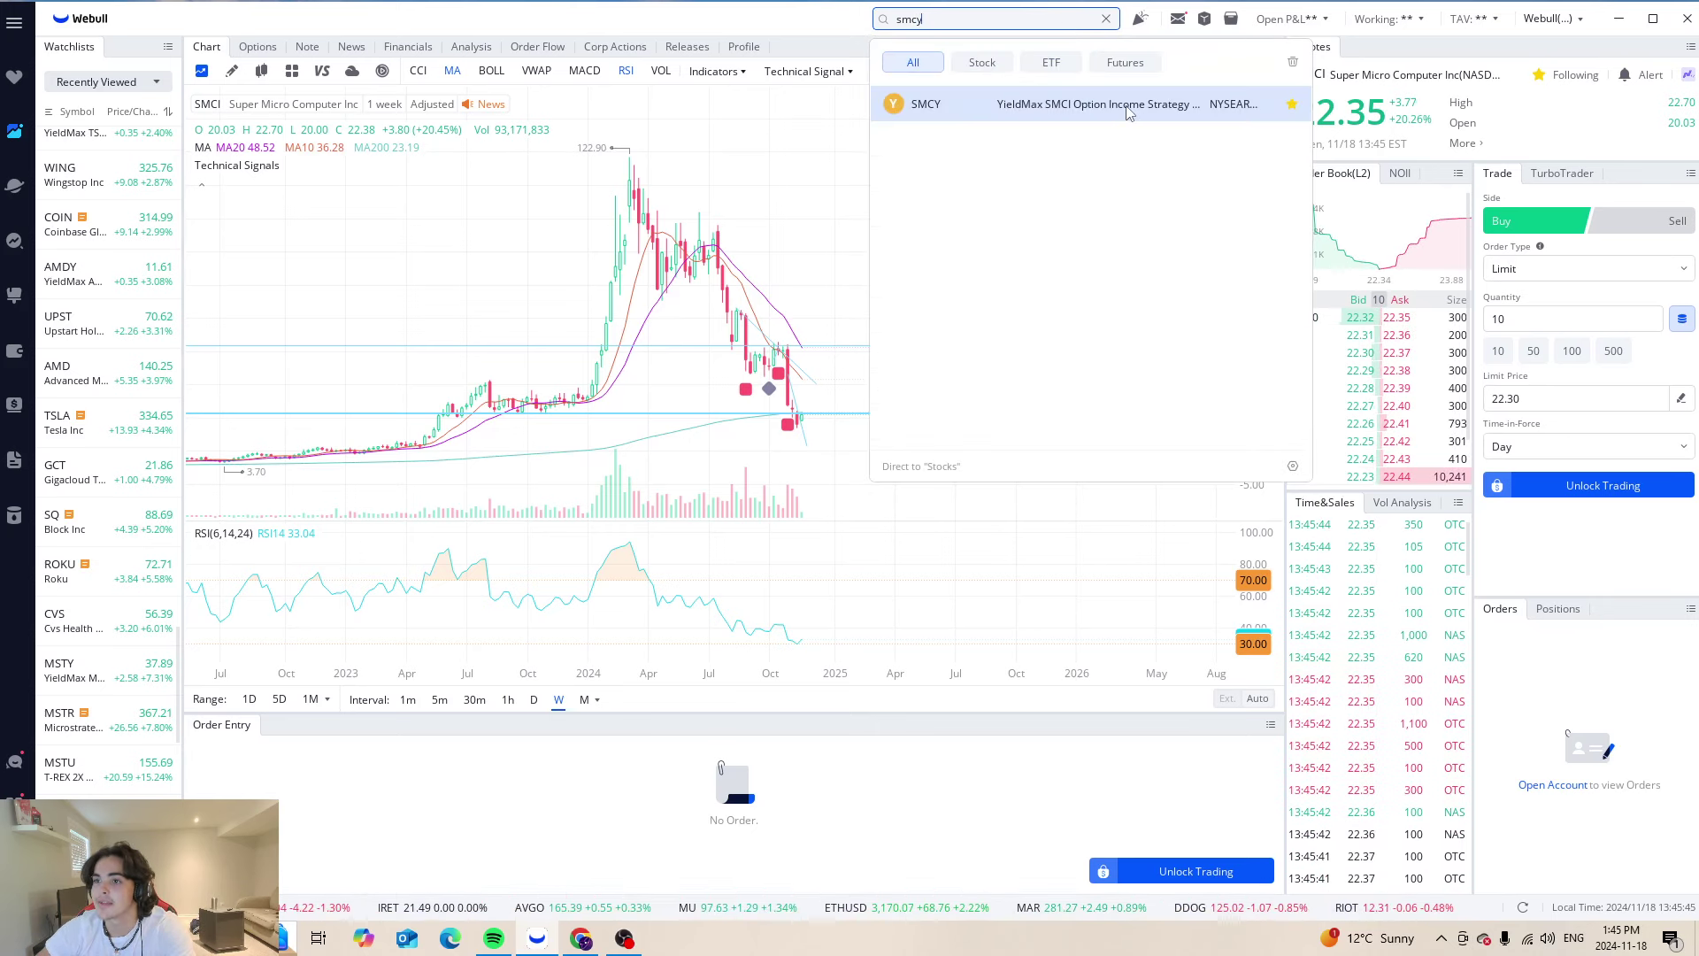
text(cy)
click(1127, 106)
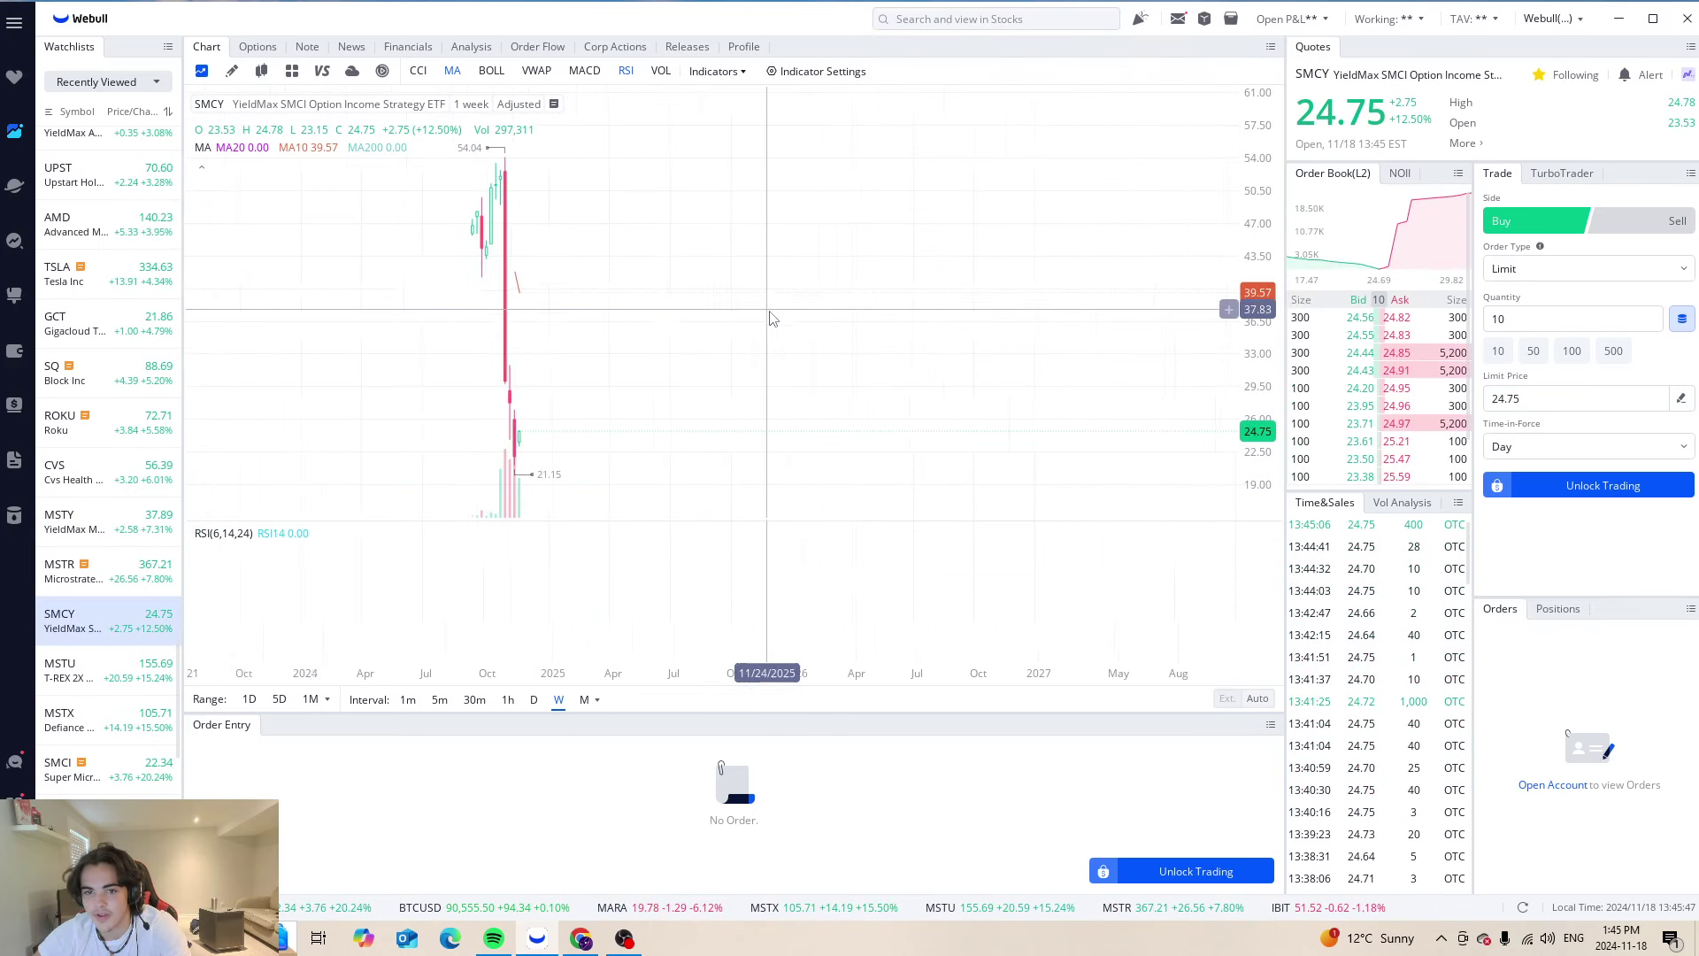
Show SMCY on daily candles with recent bars centered and check its key statistics
scroll(781, 320, up, 5)
drag(762, 311, 777, 379)
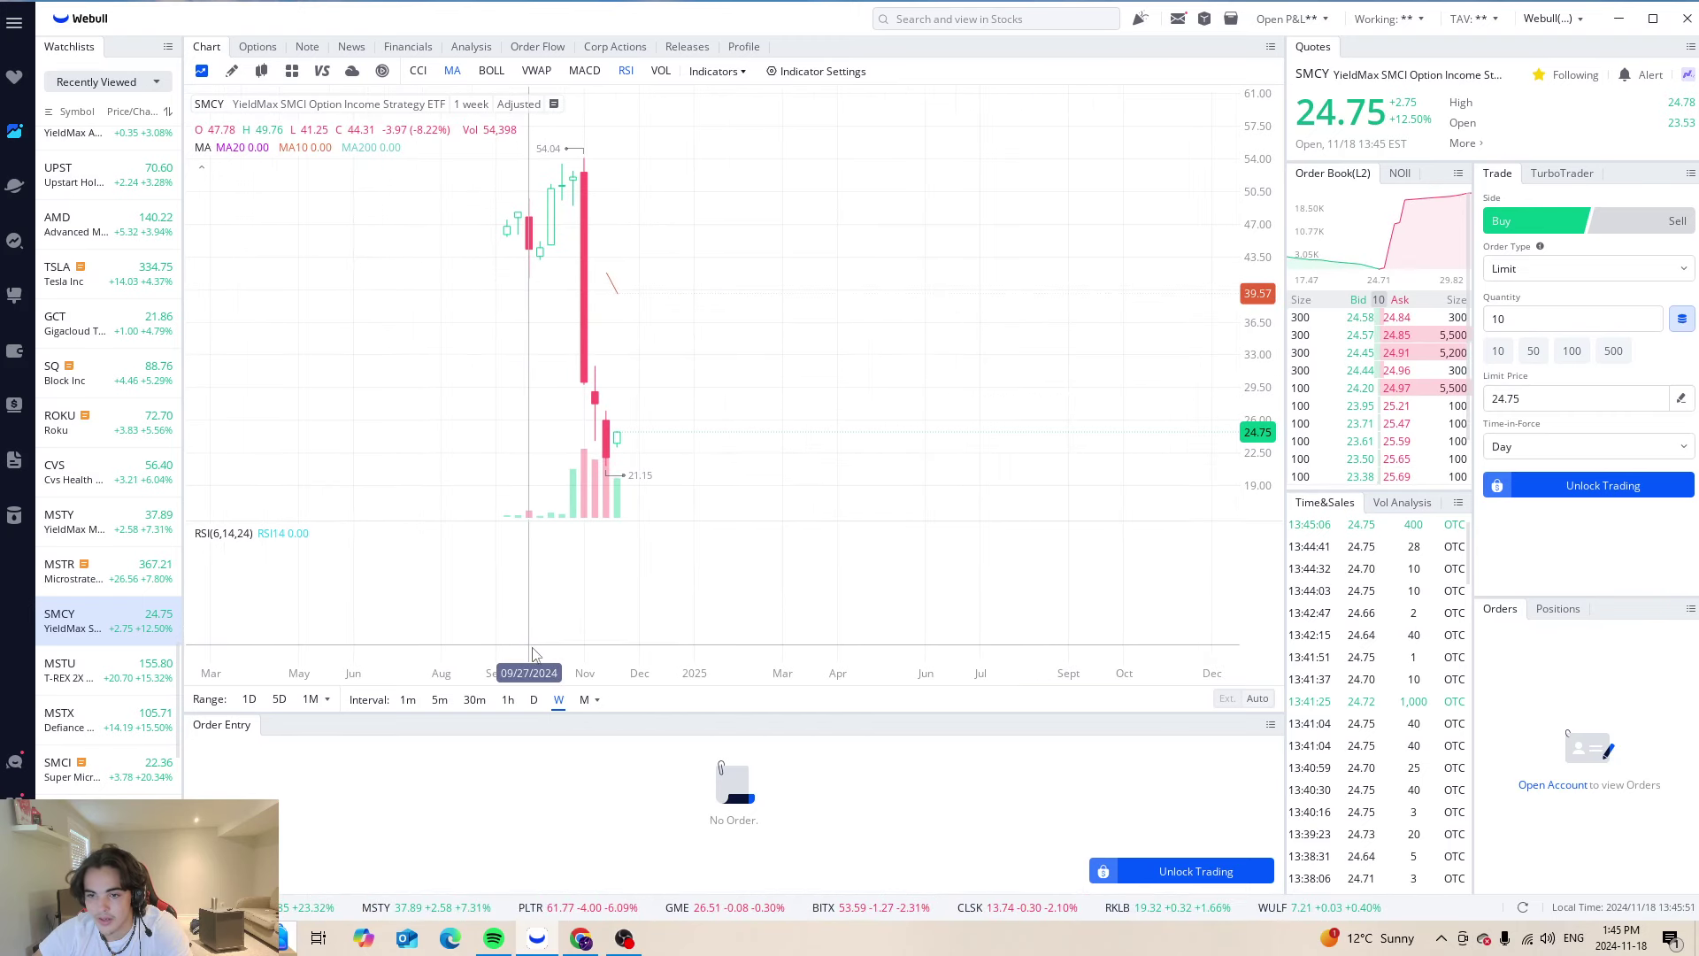
click(534, 700)
mouse_move(532, 517)
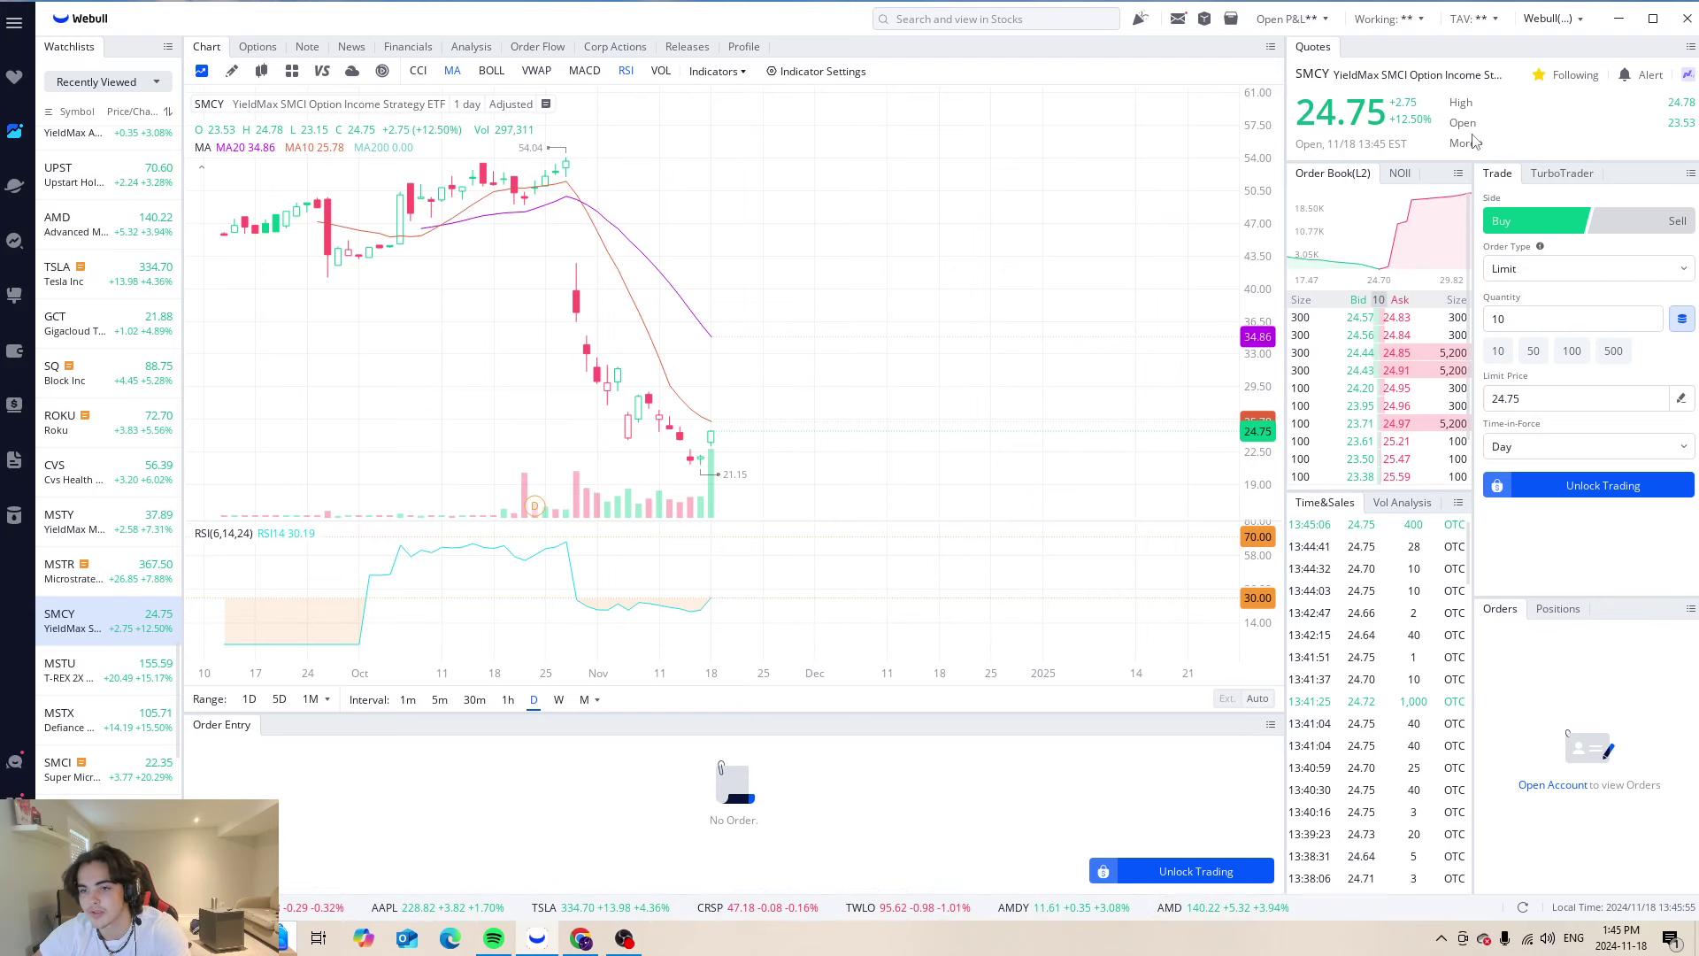
click(1485, 143)
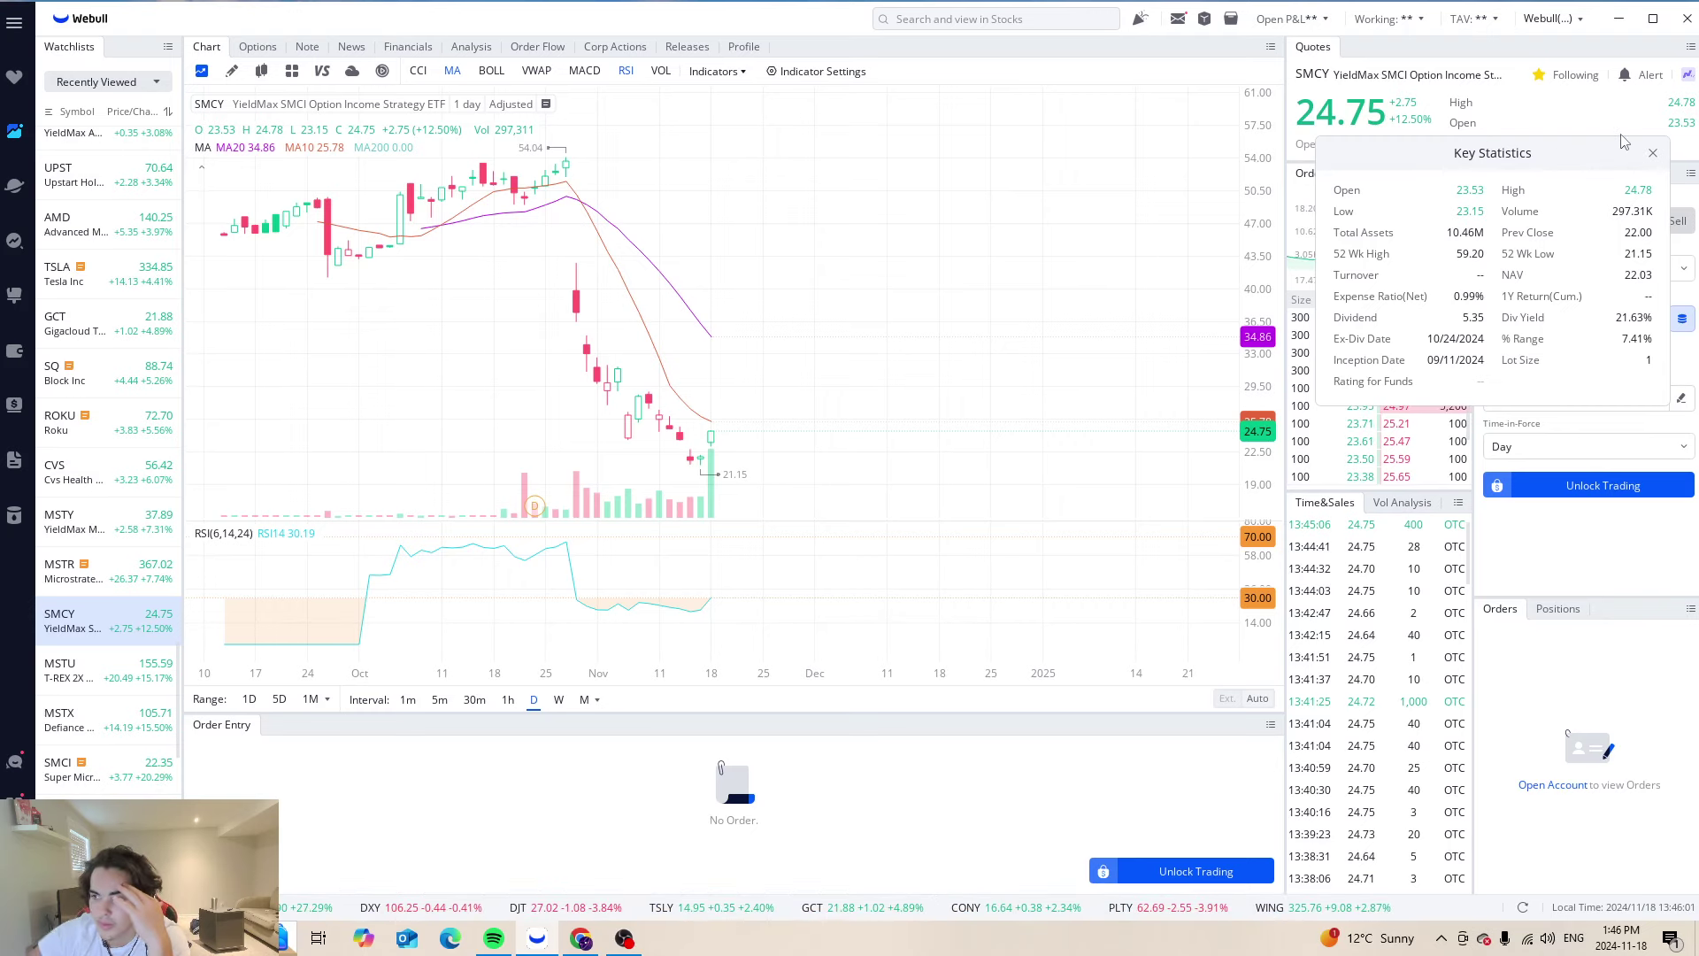
click(999, 192)
scroll(1000, 194, down, 2)
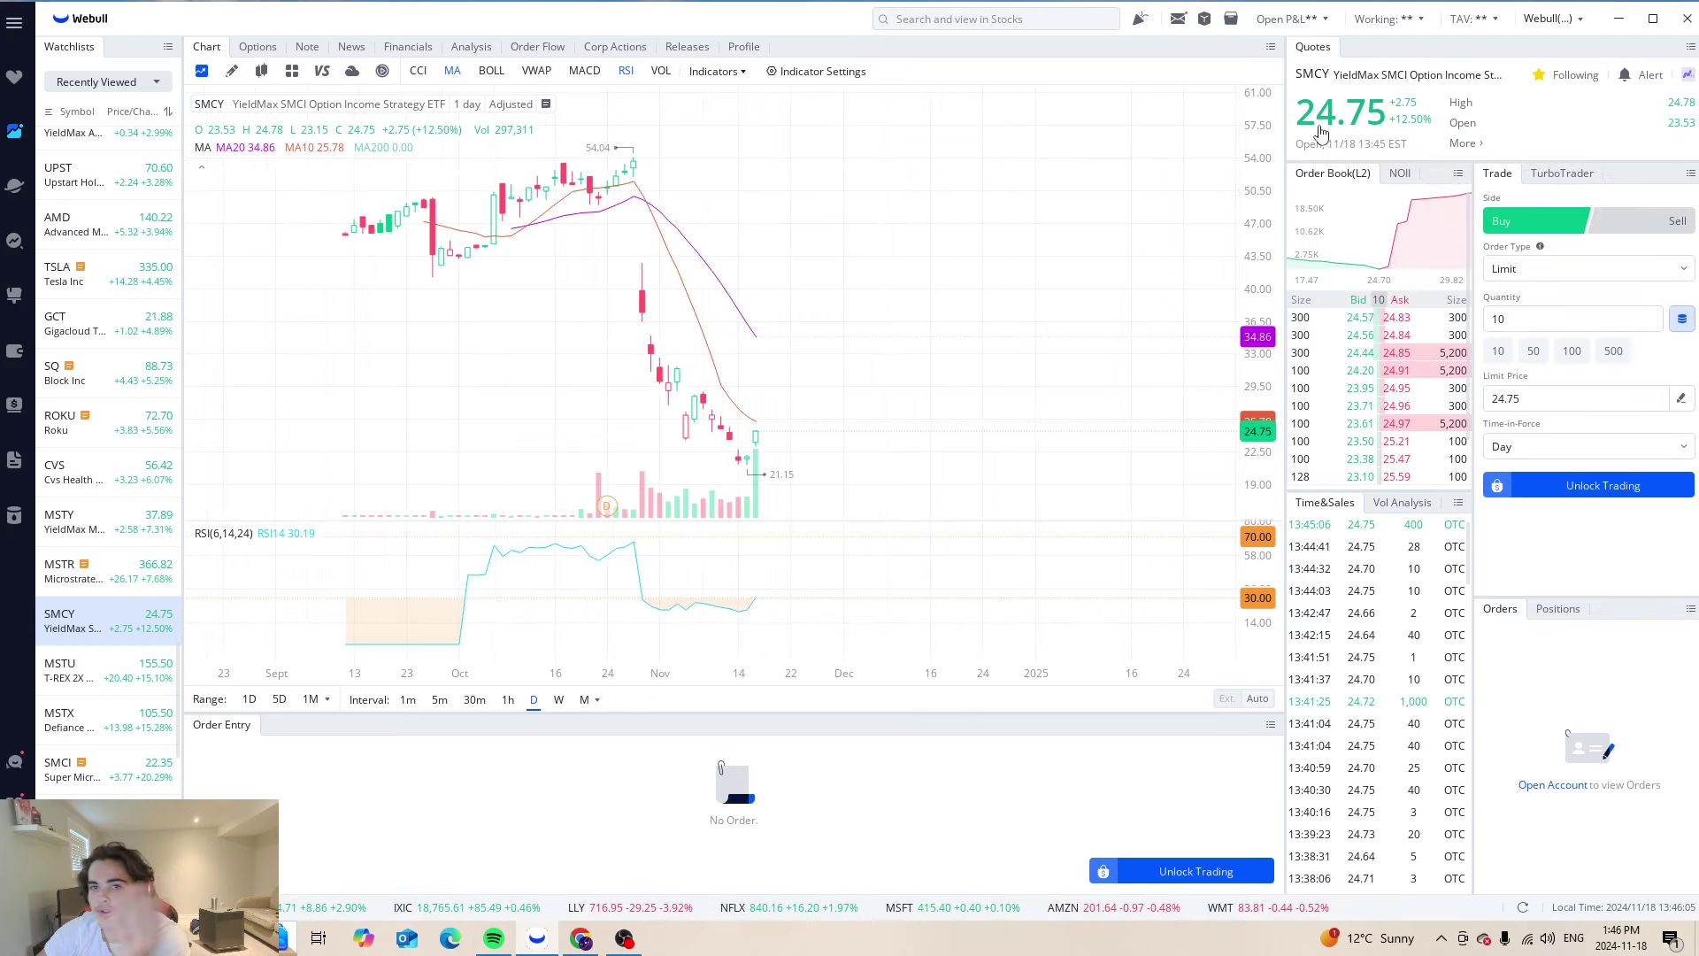
Return to SMCI, review its key statistics and price alert options around 67.27
click(1006, 15)
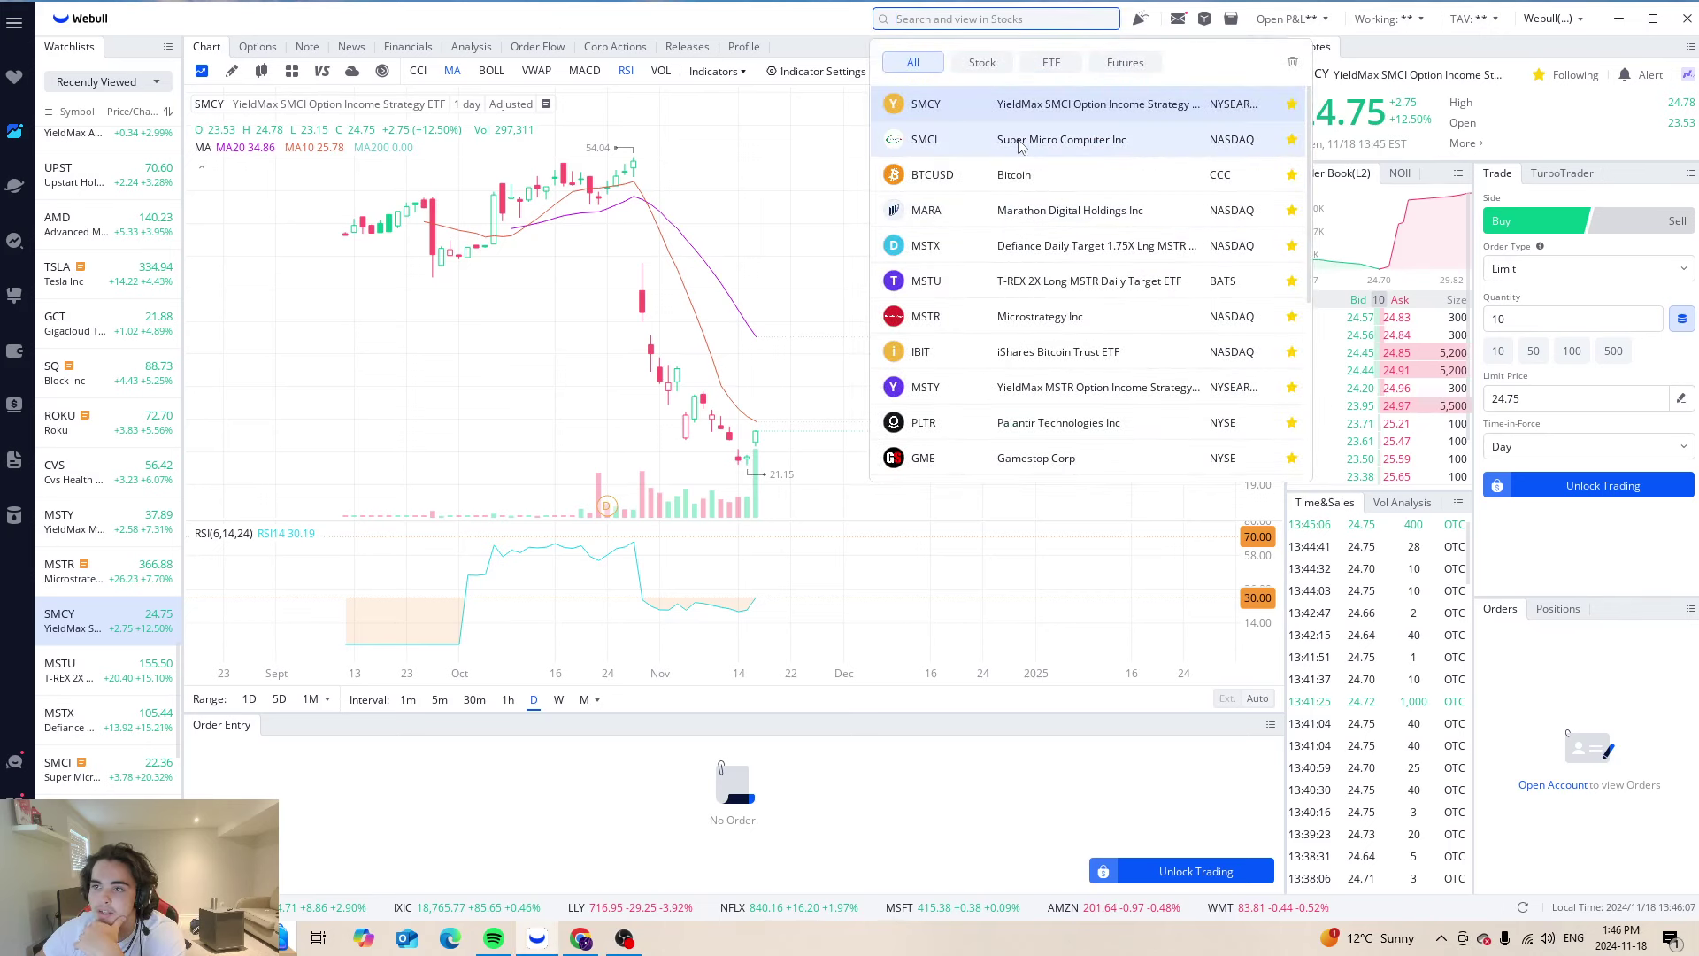
click(1154, 206)
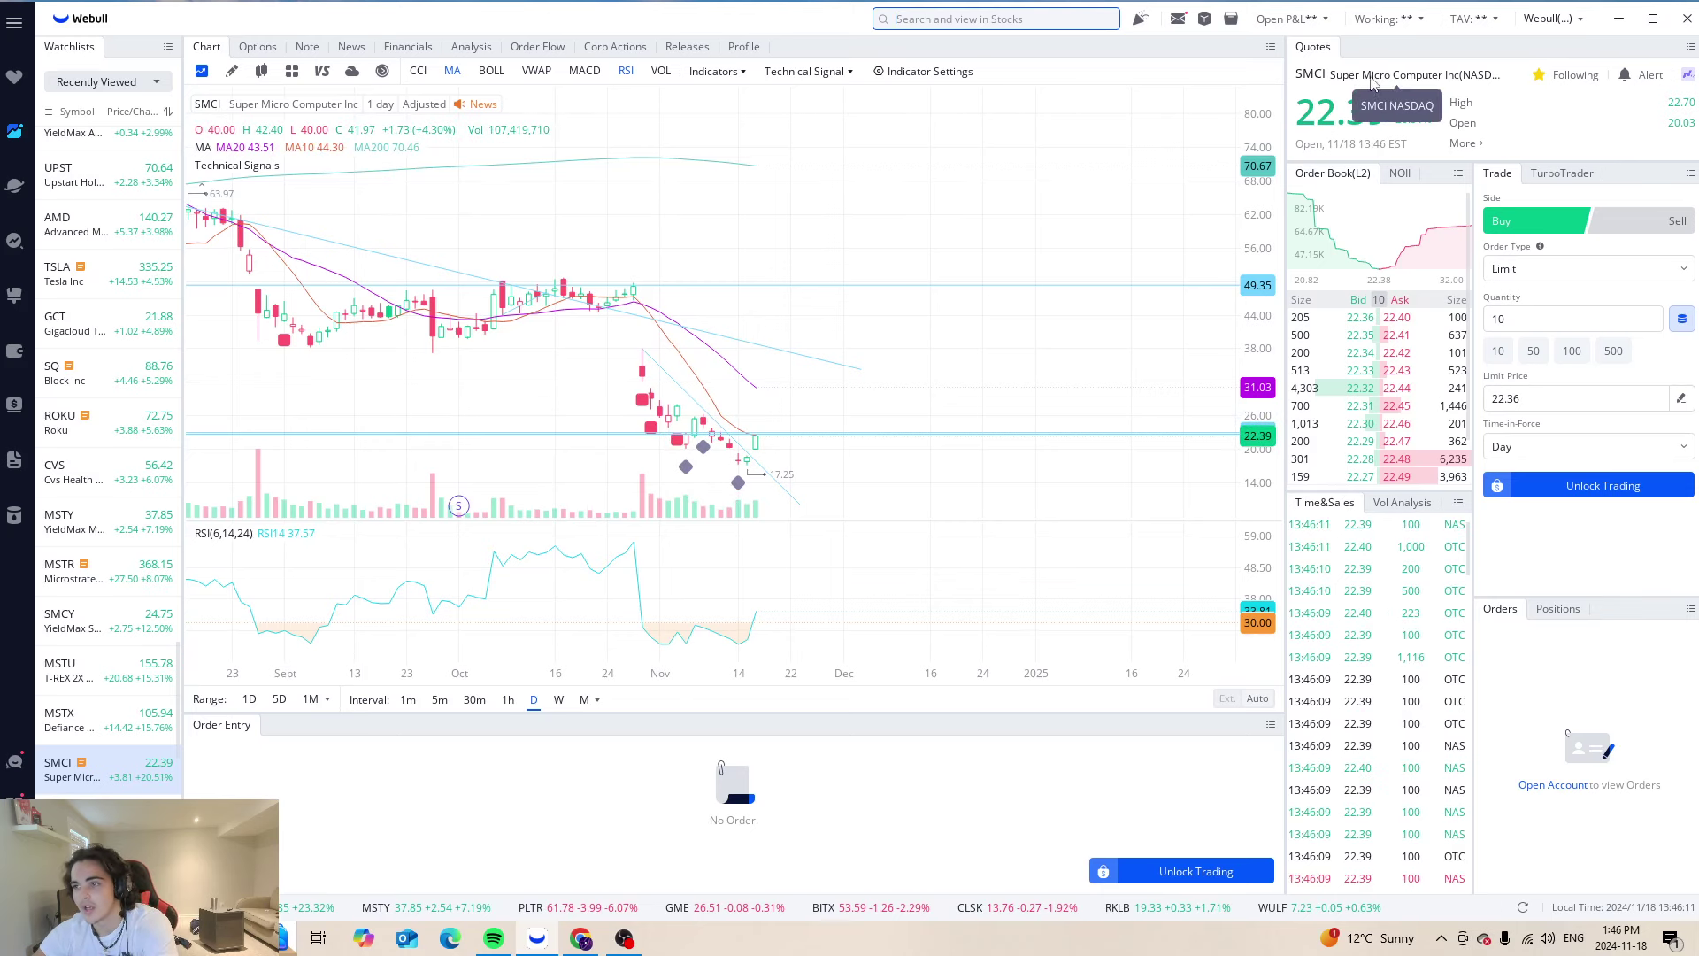
click(1464, 144)
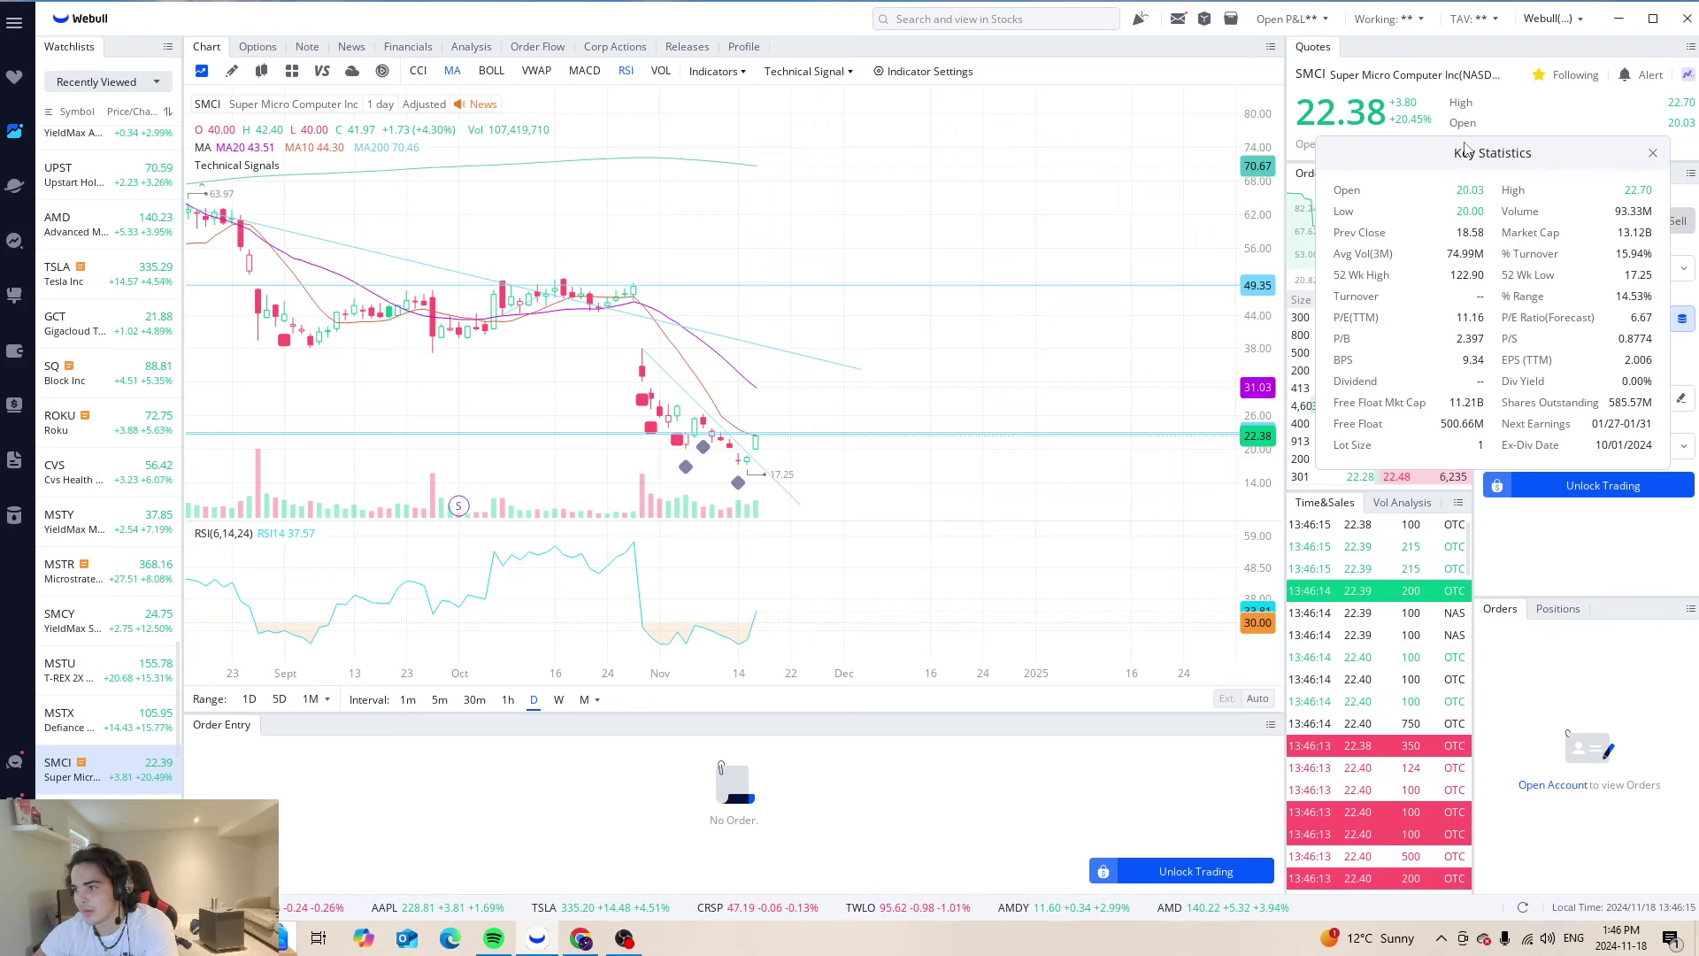
click(1095, 296)
click(1261, 183)
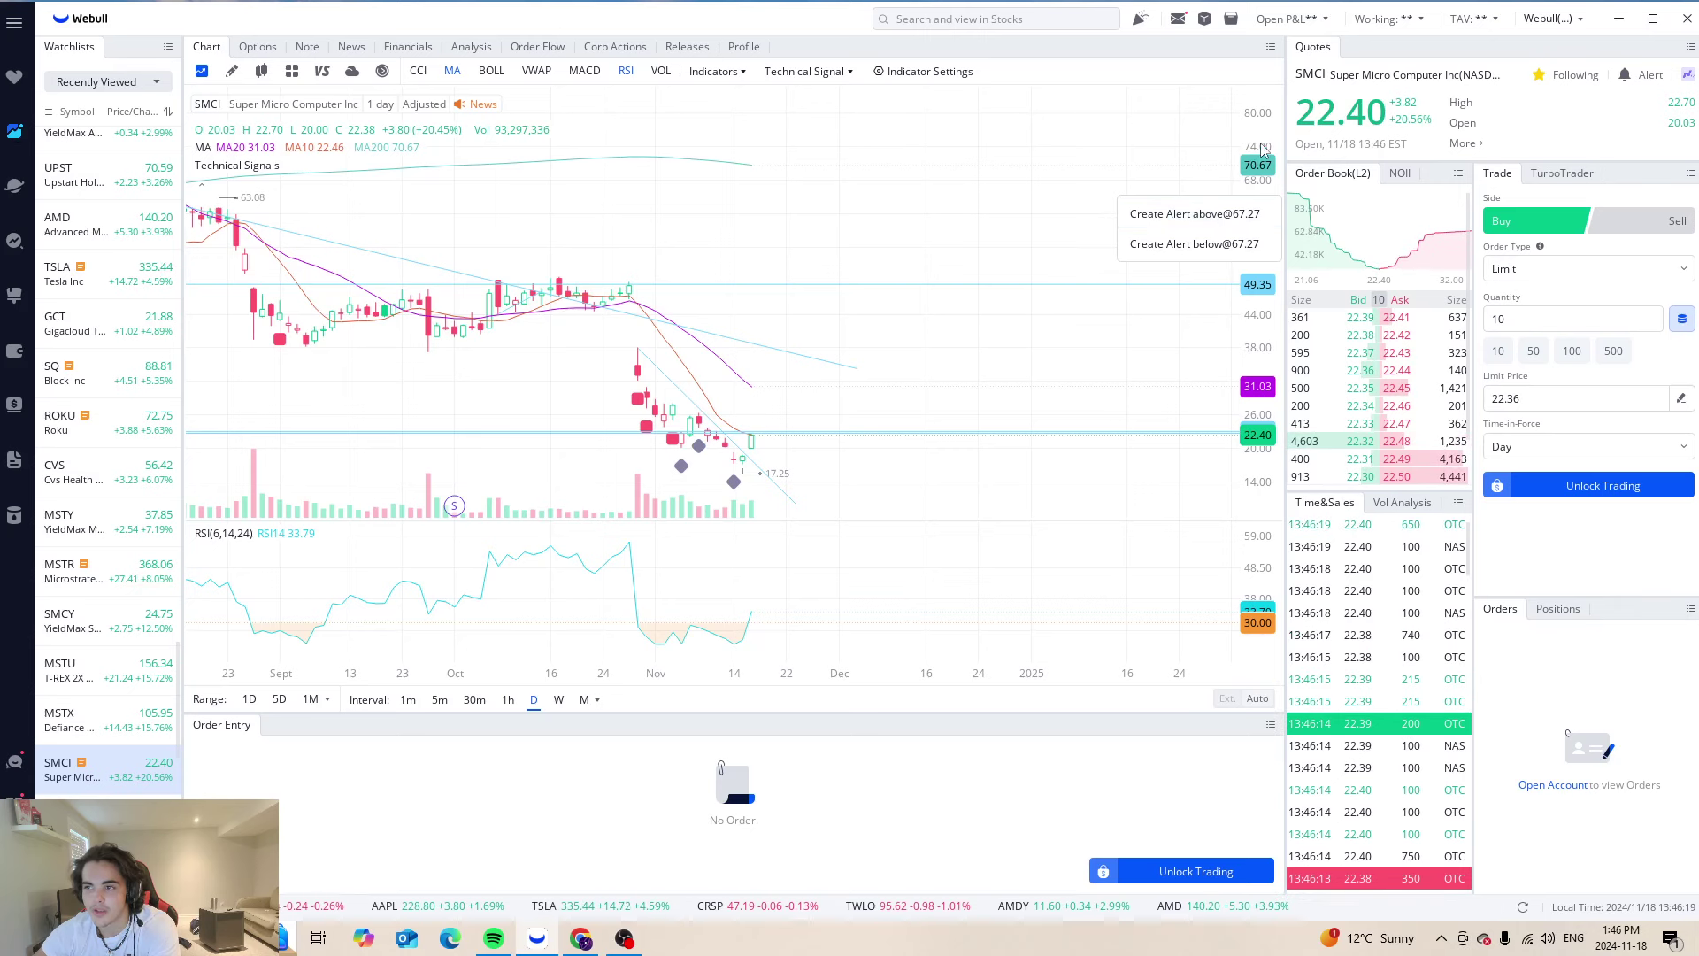
click(991, 19)
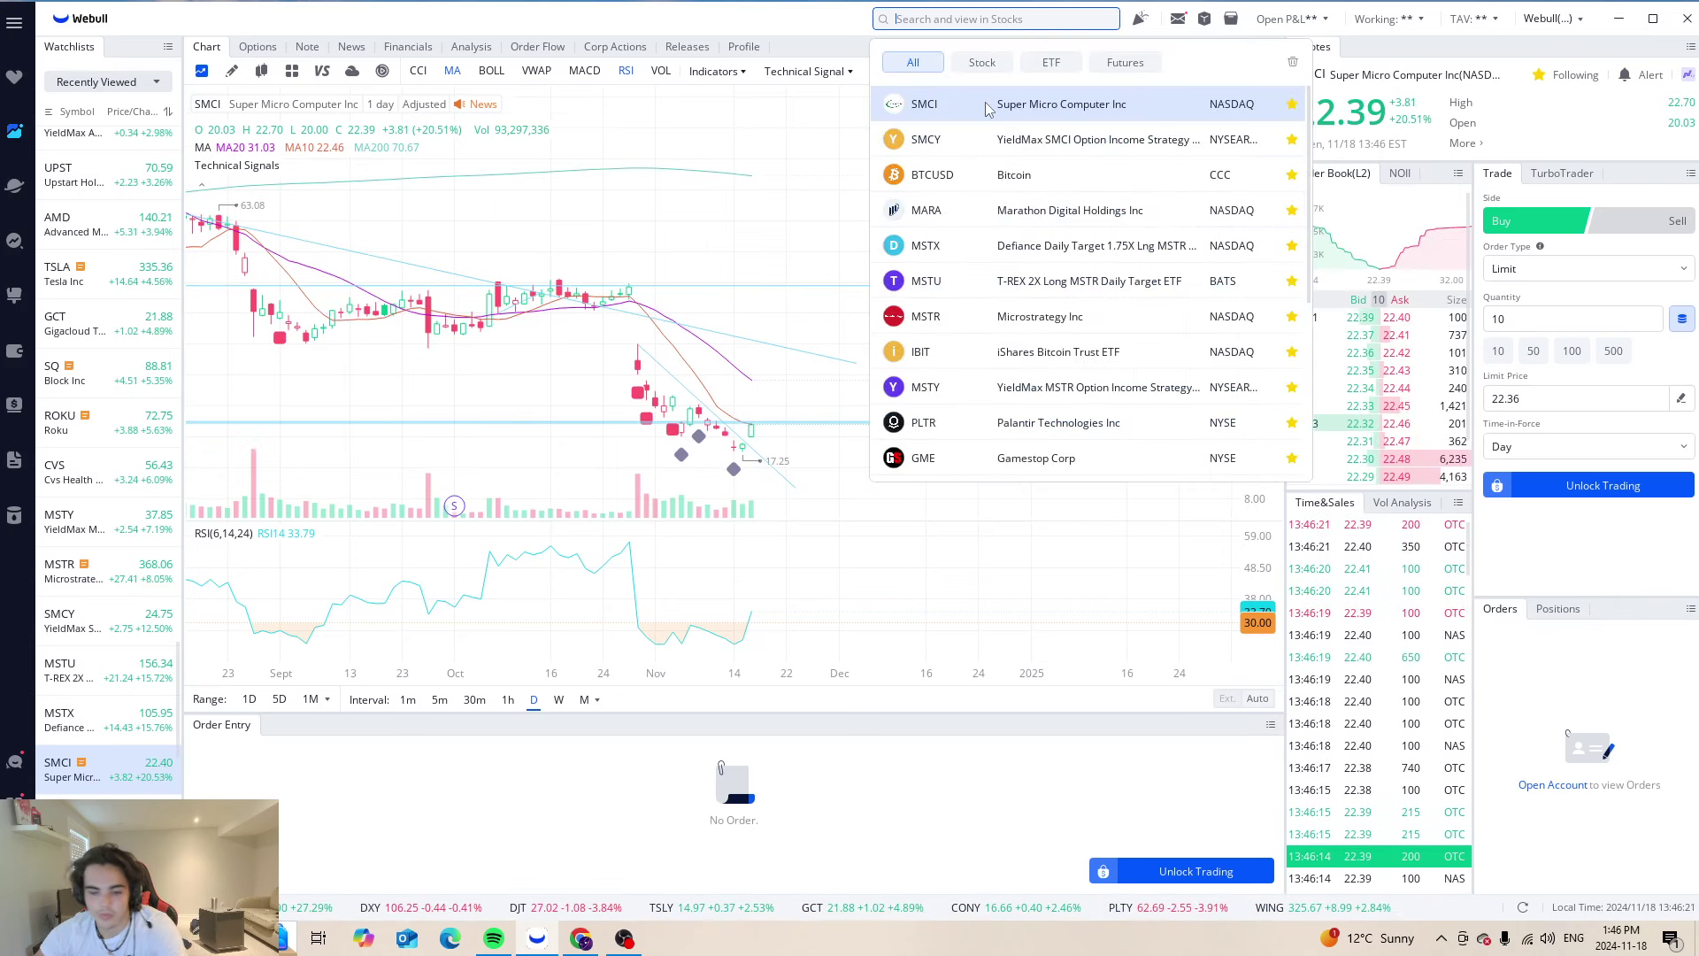
Load Nvidia (NVDA), compare 5-minute and daily candles, and check its key statistics
text(nv)
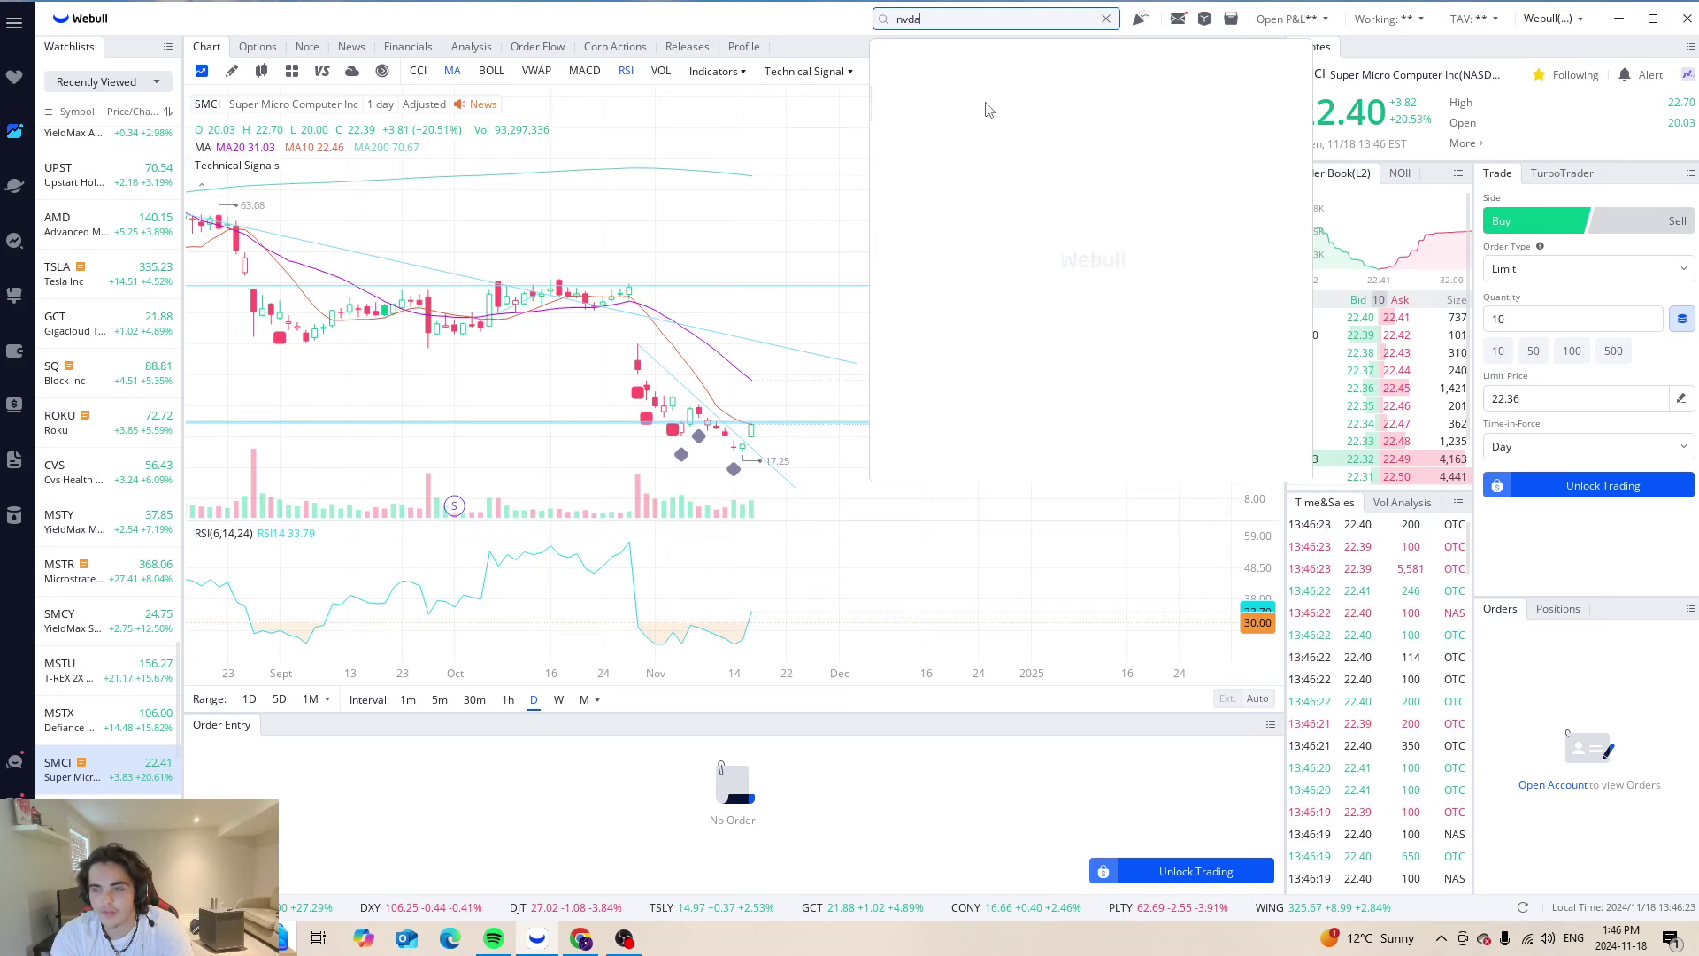
text(da)
click(988, 109)
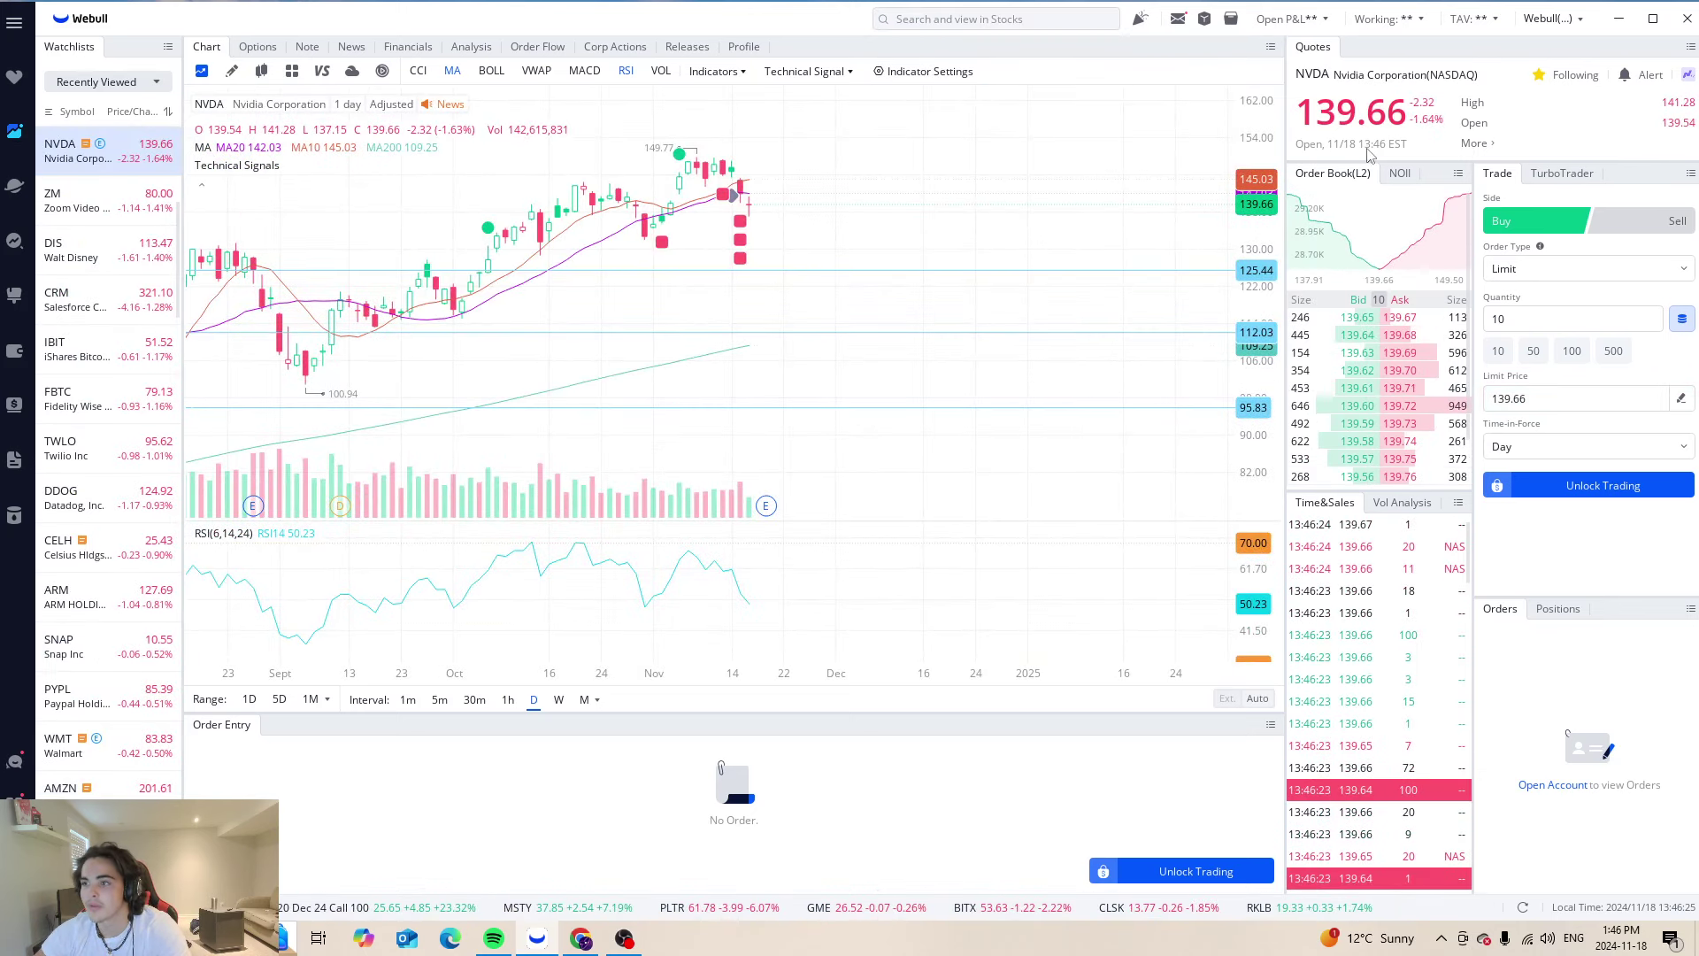
click(440, 699)
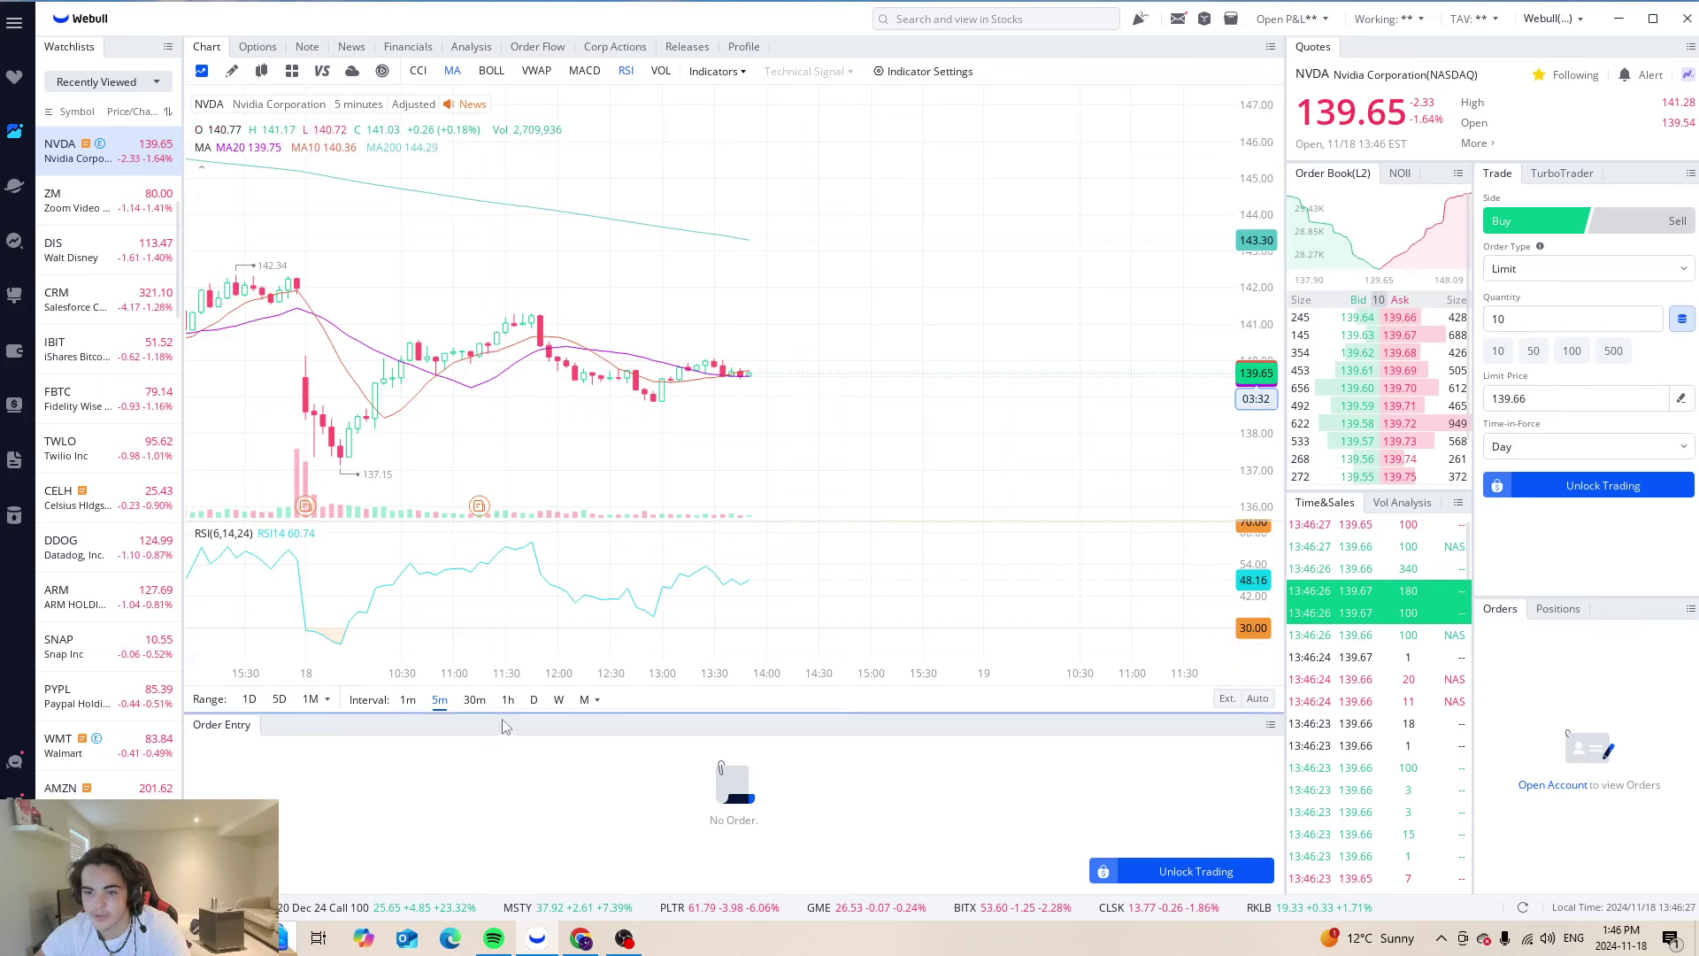
click(533, 699)
click(1474, 143)
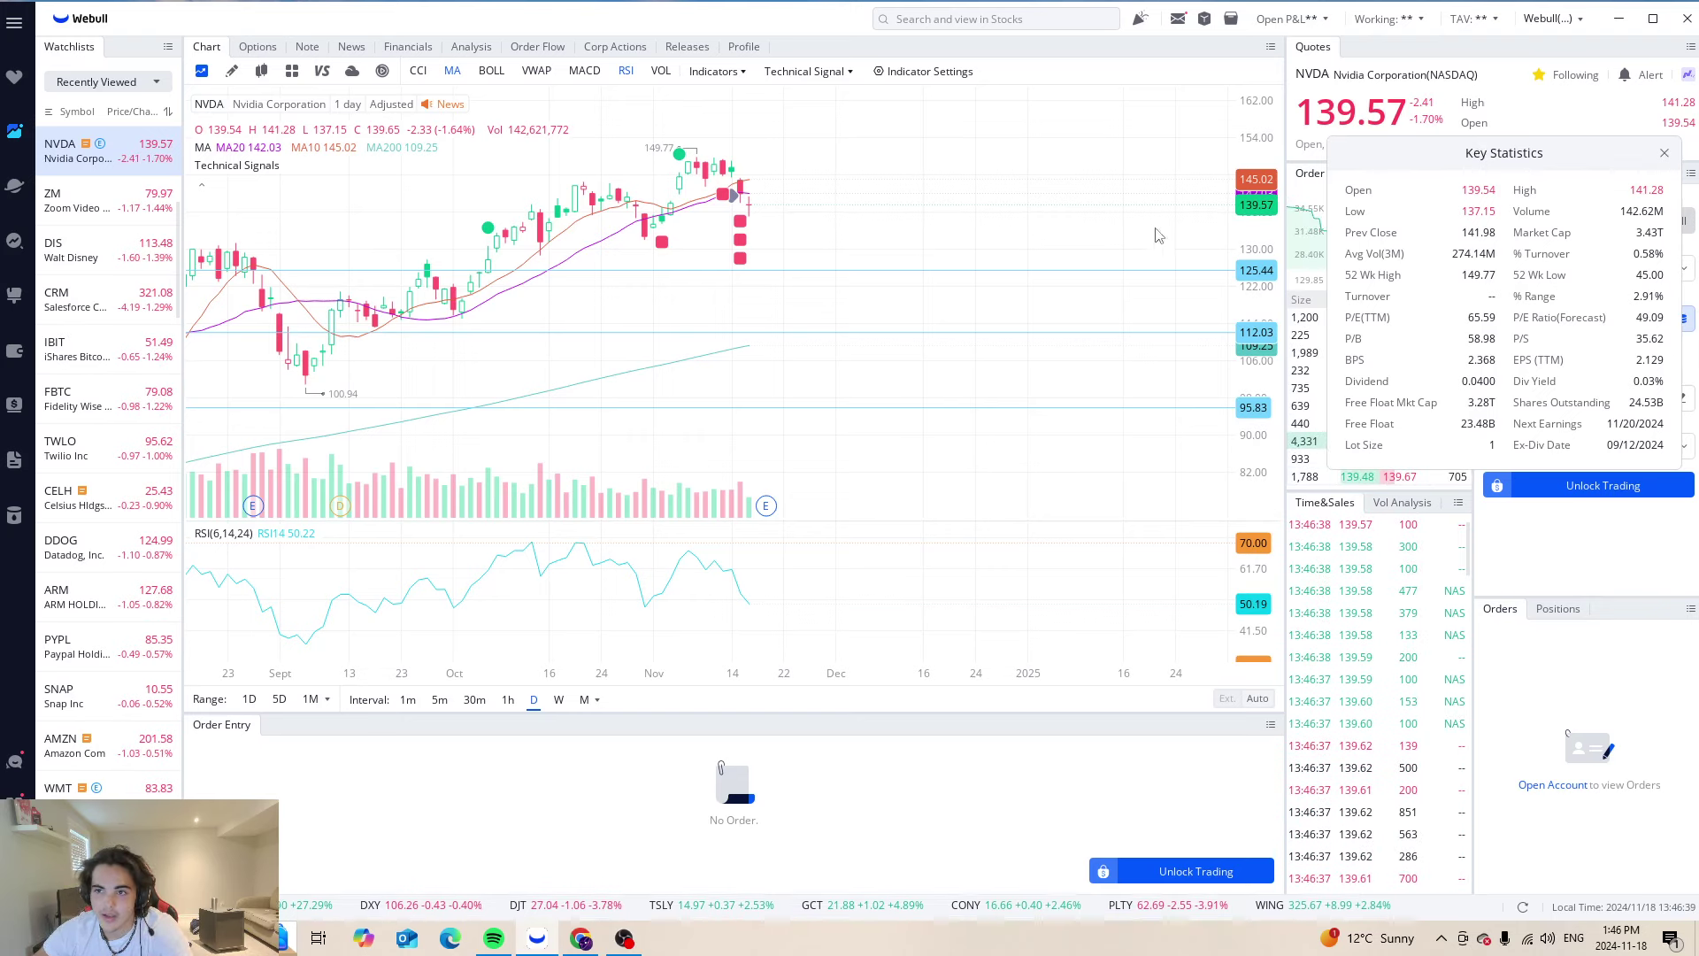
click(949, 20)
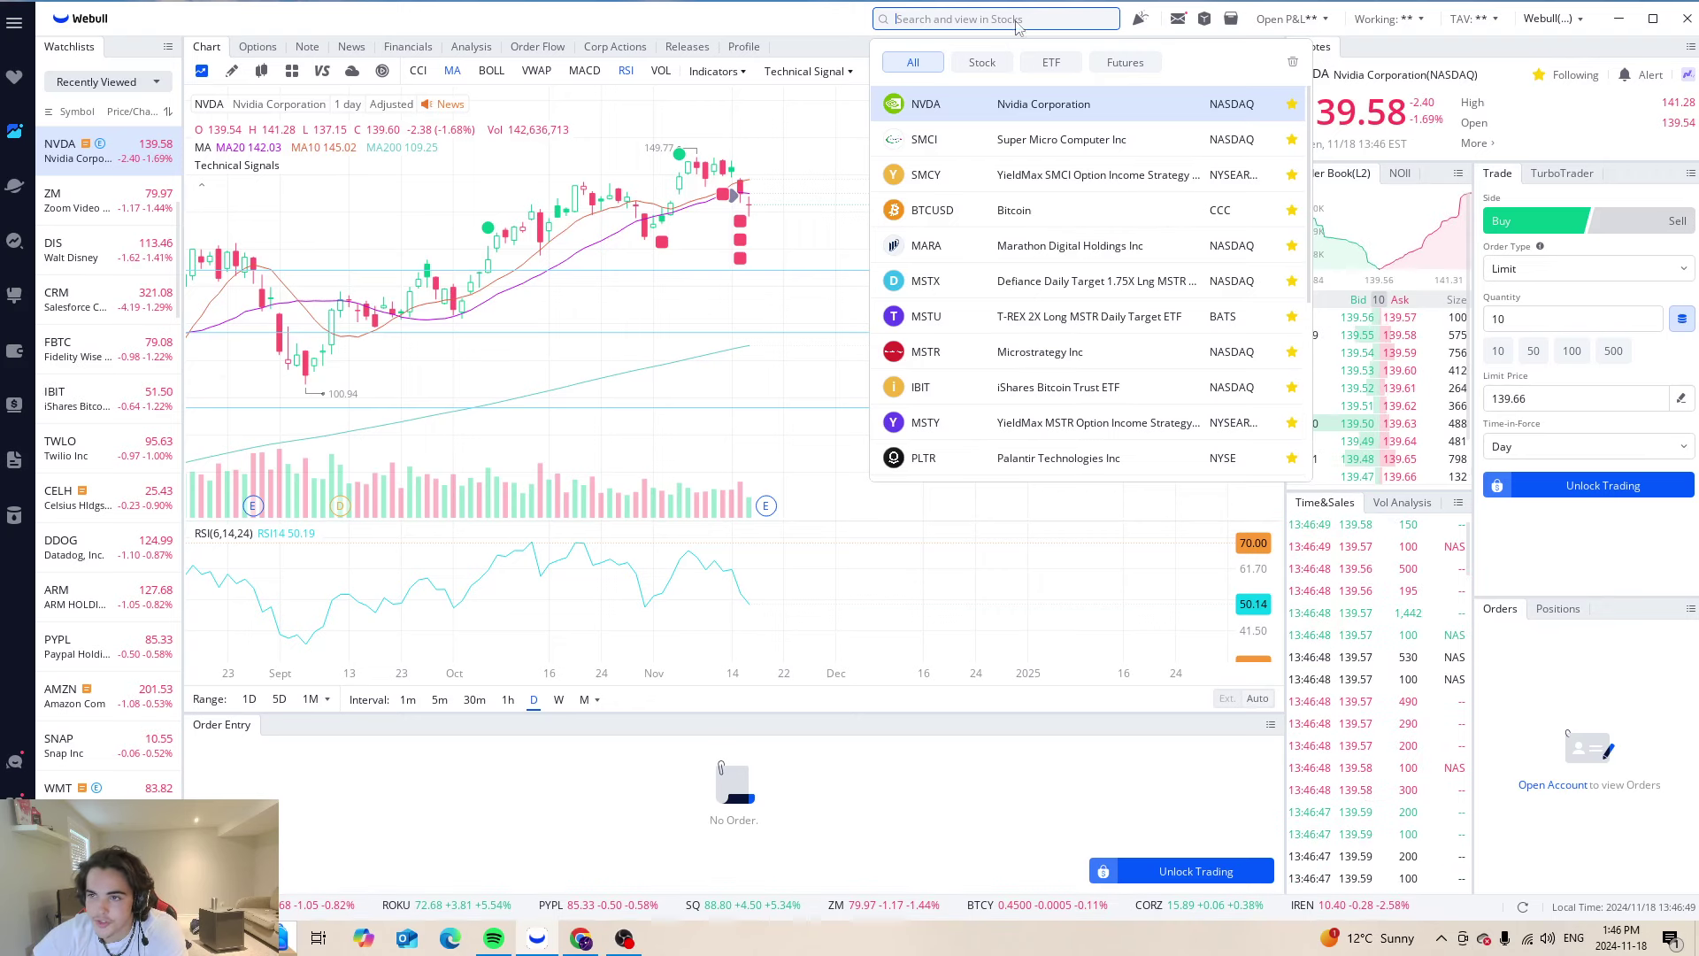
Load SMCI, zoom out, delete its old trendline, and set the chart to weekly candles
click(1011, 141)
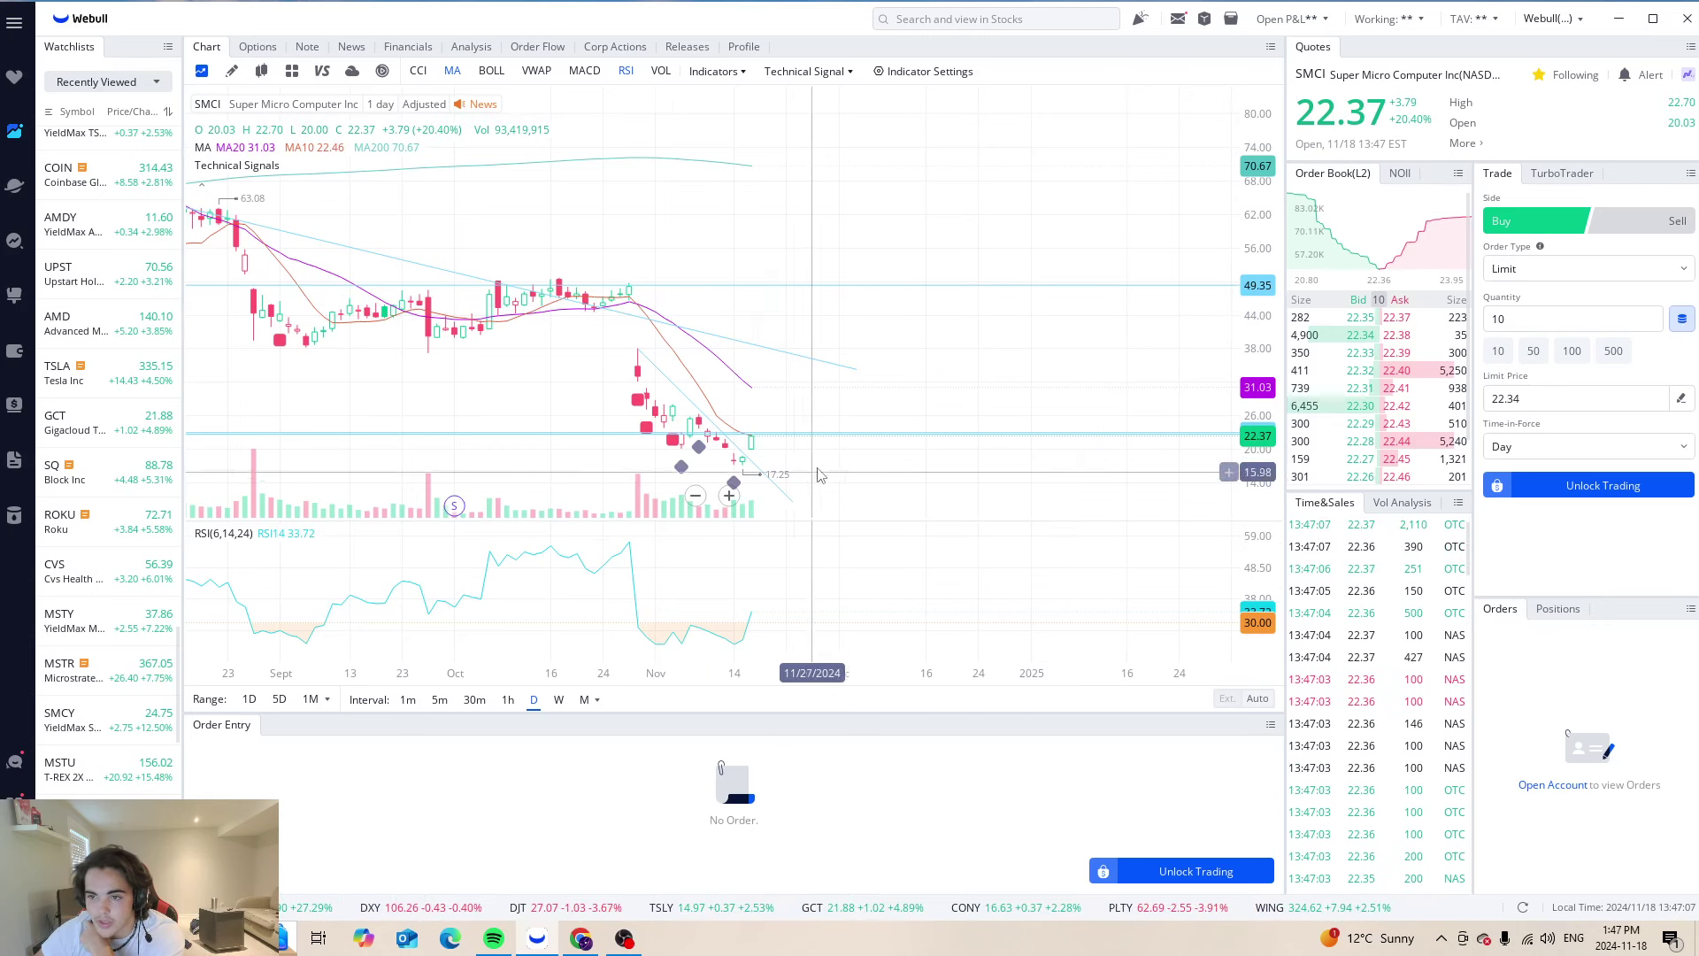
scroll(879, 379, down, 5)
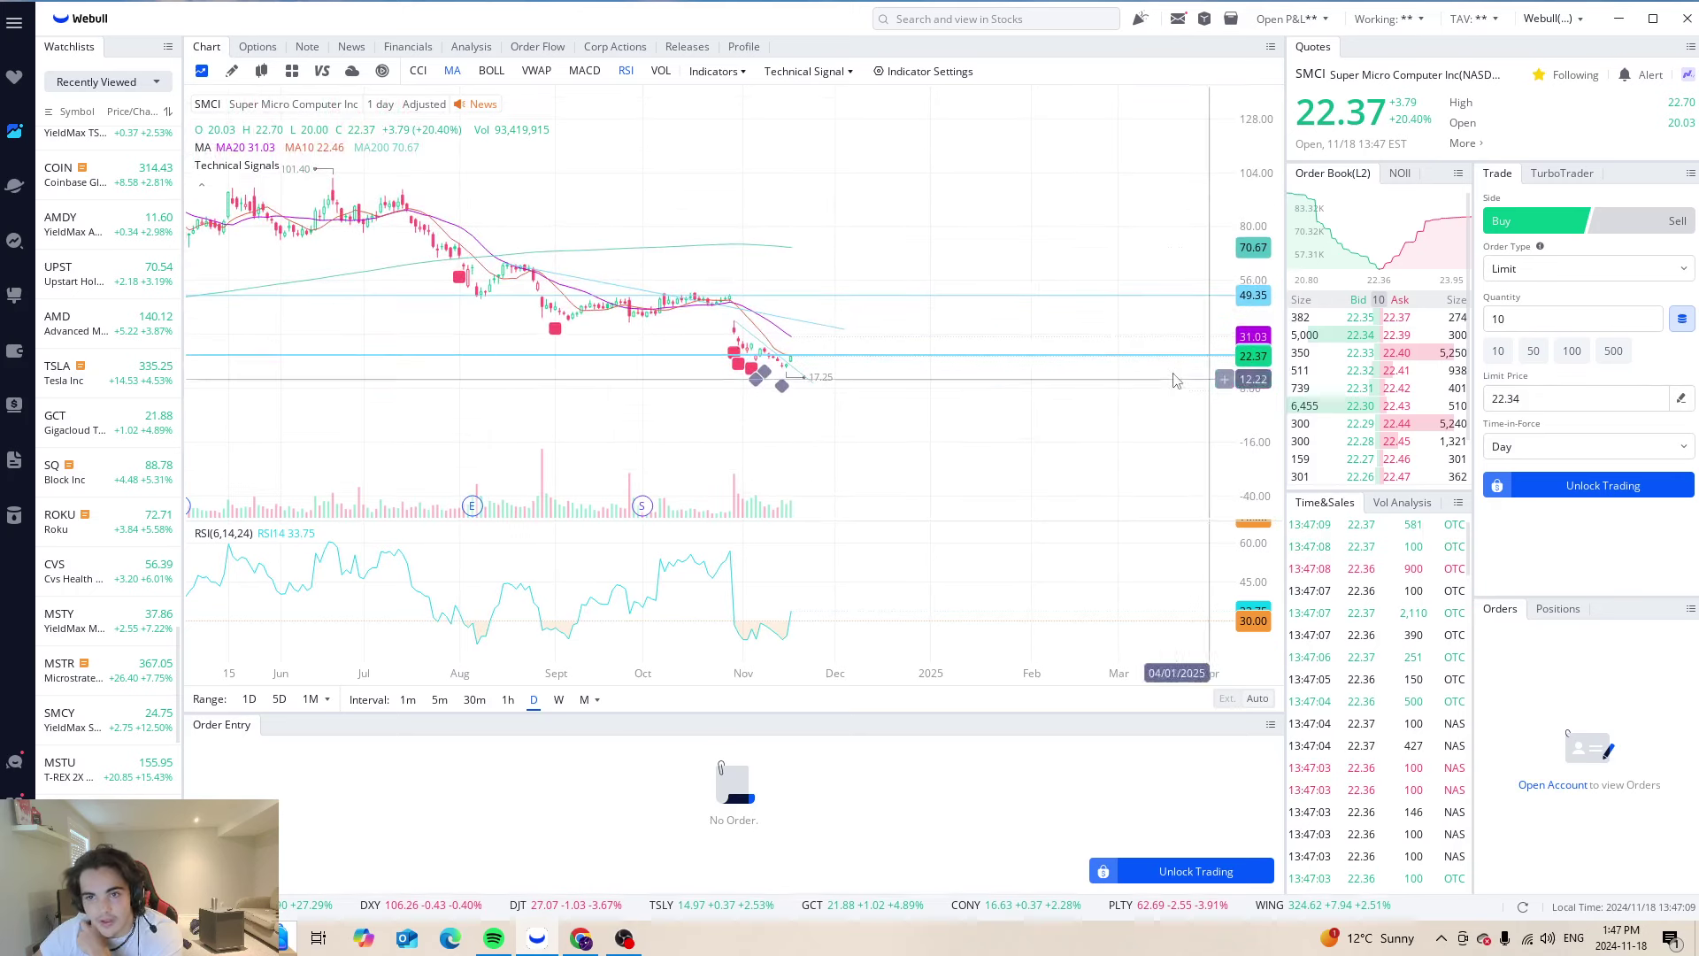
click(751, 314)
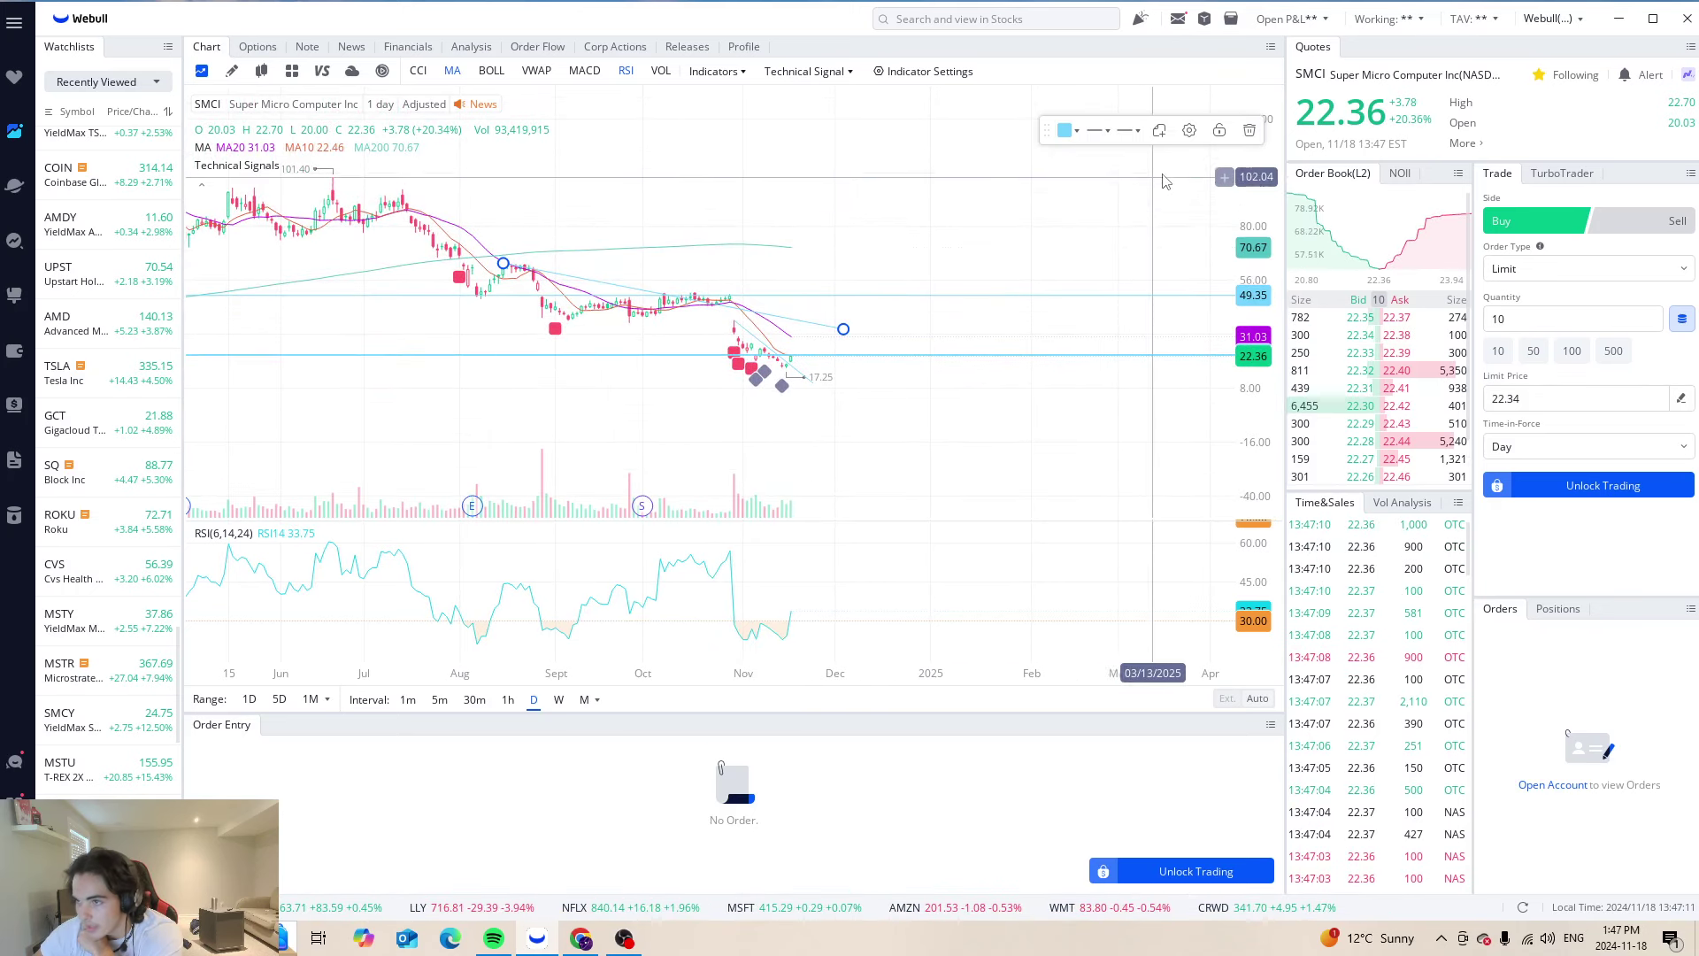
click(1250, 130)
click(559, 699)
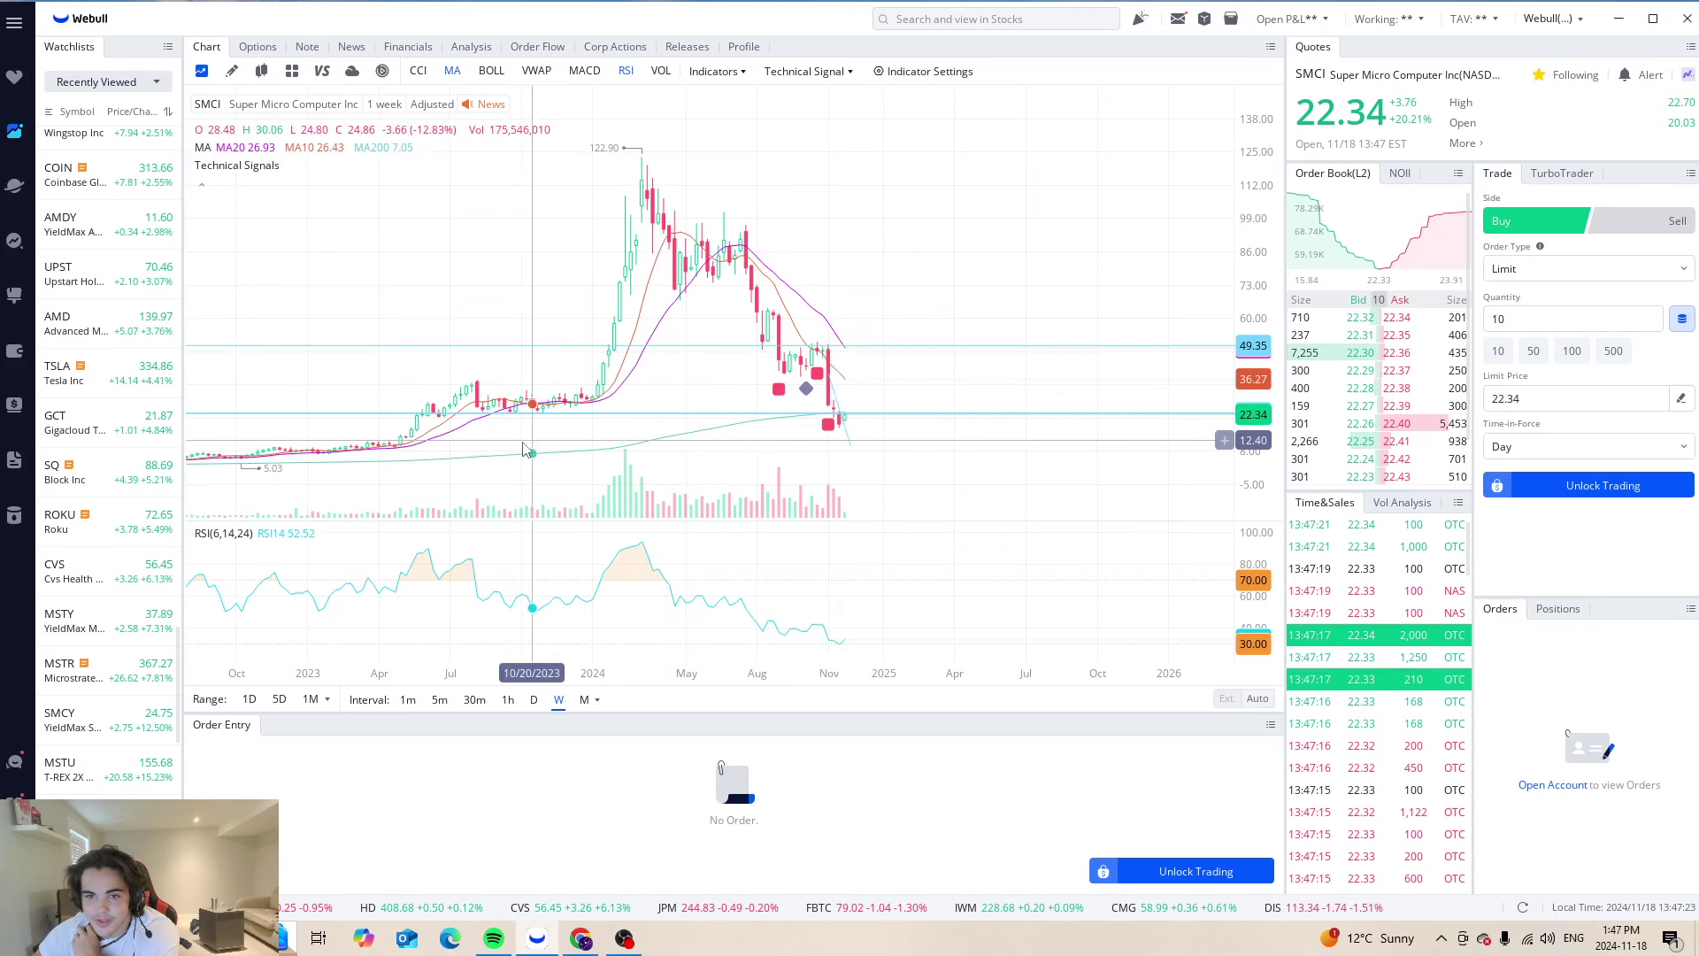
Shift SMCI's weekly chart to later dates, then switch to 5-minute candles with the candles set lower
drag(553, 472, 419, 444)
scroll(425, 444, up, 2)
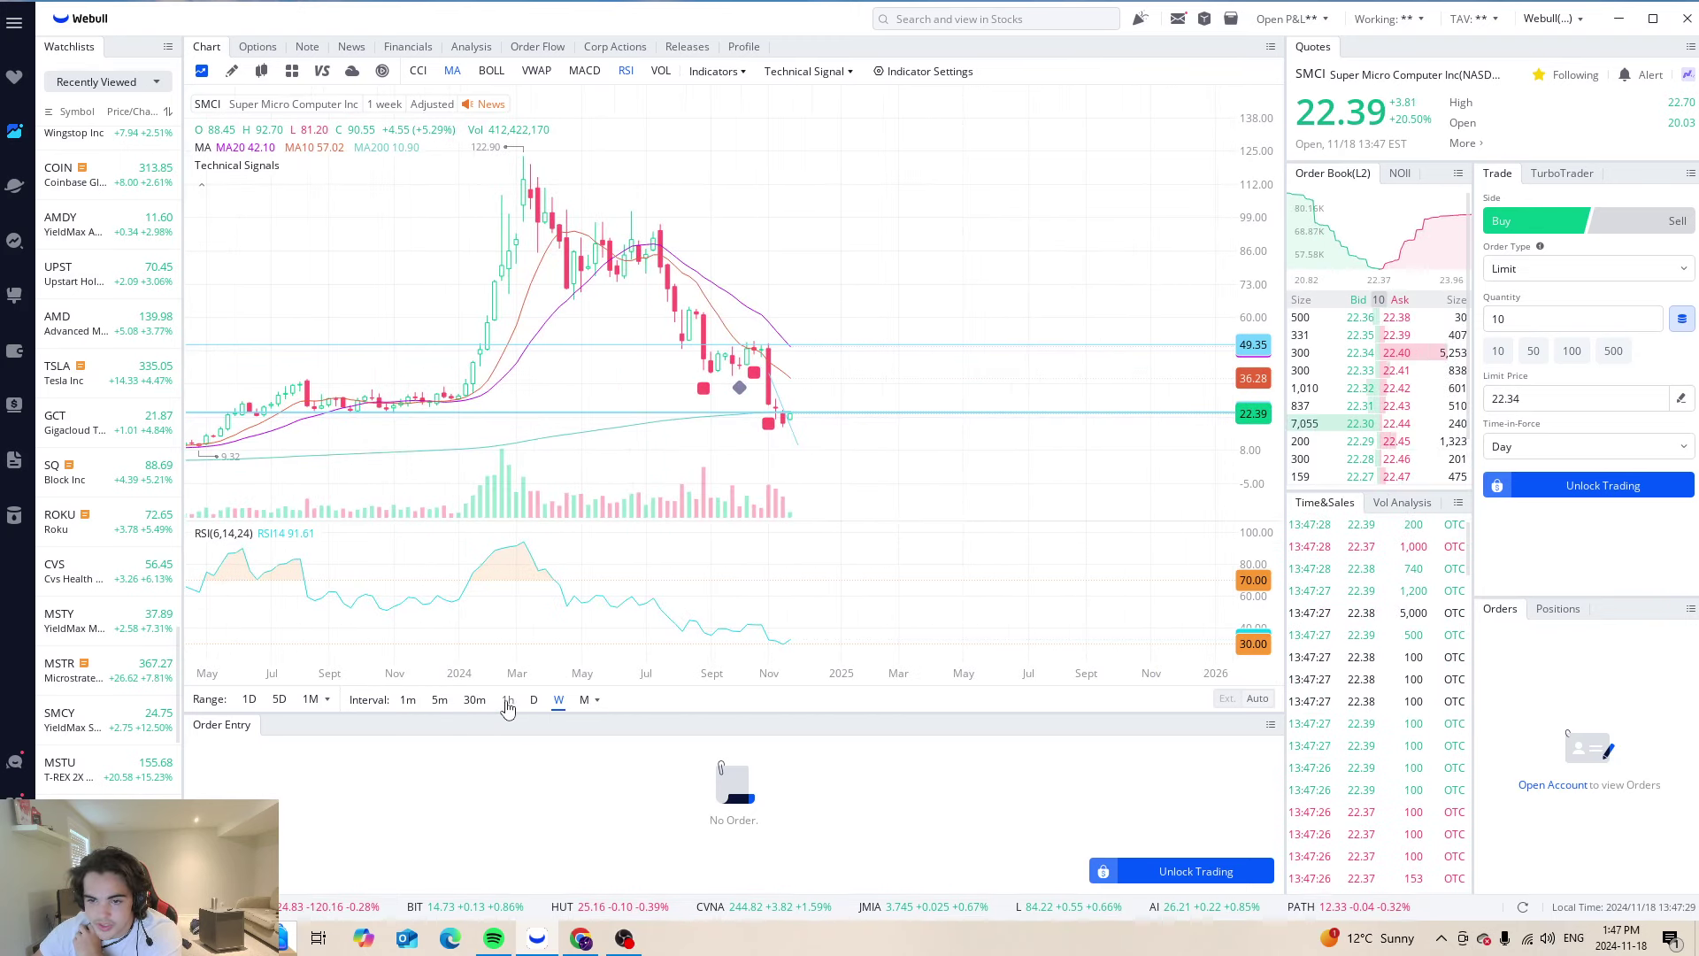
click(438, 699)
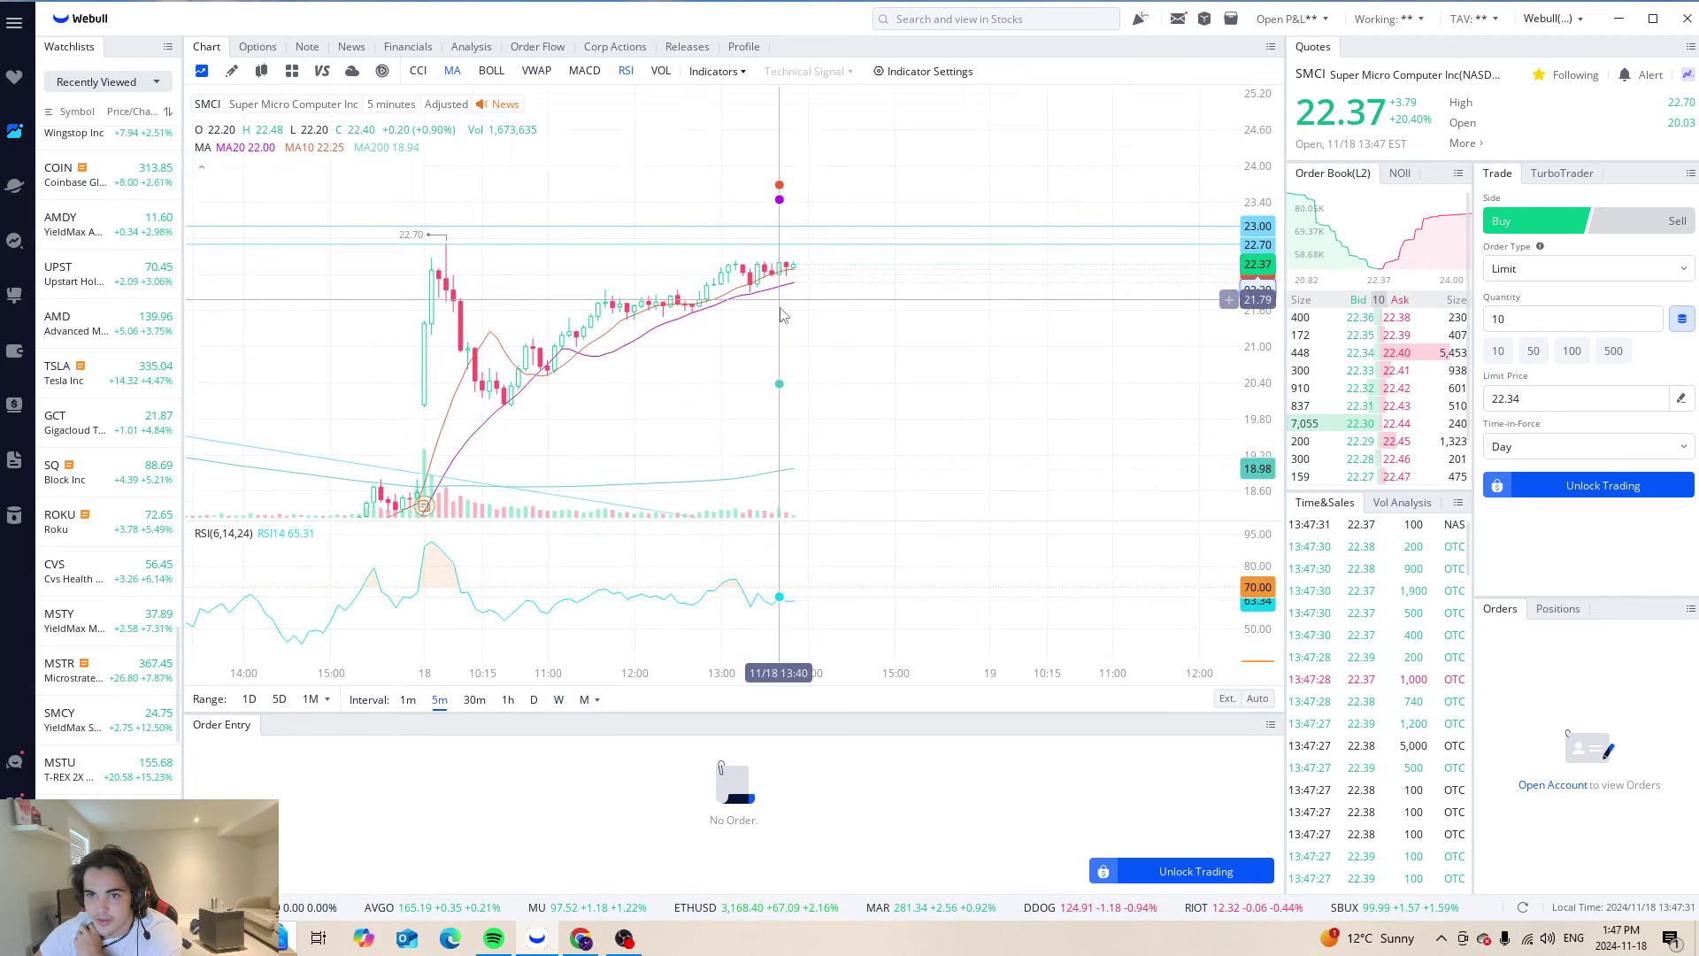
drag(779, 318, 770, 450)
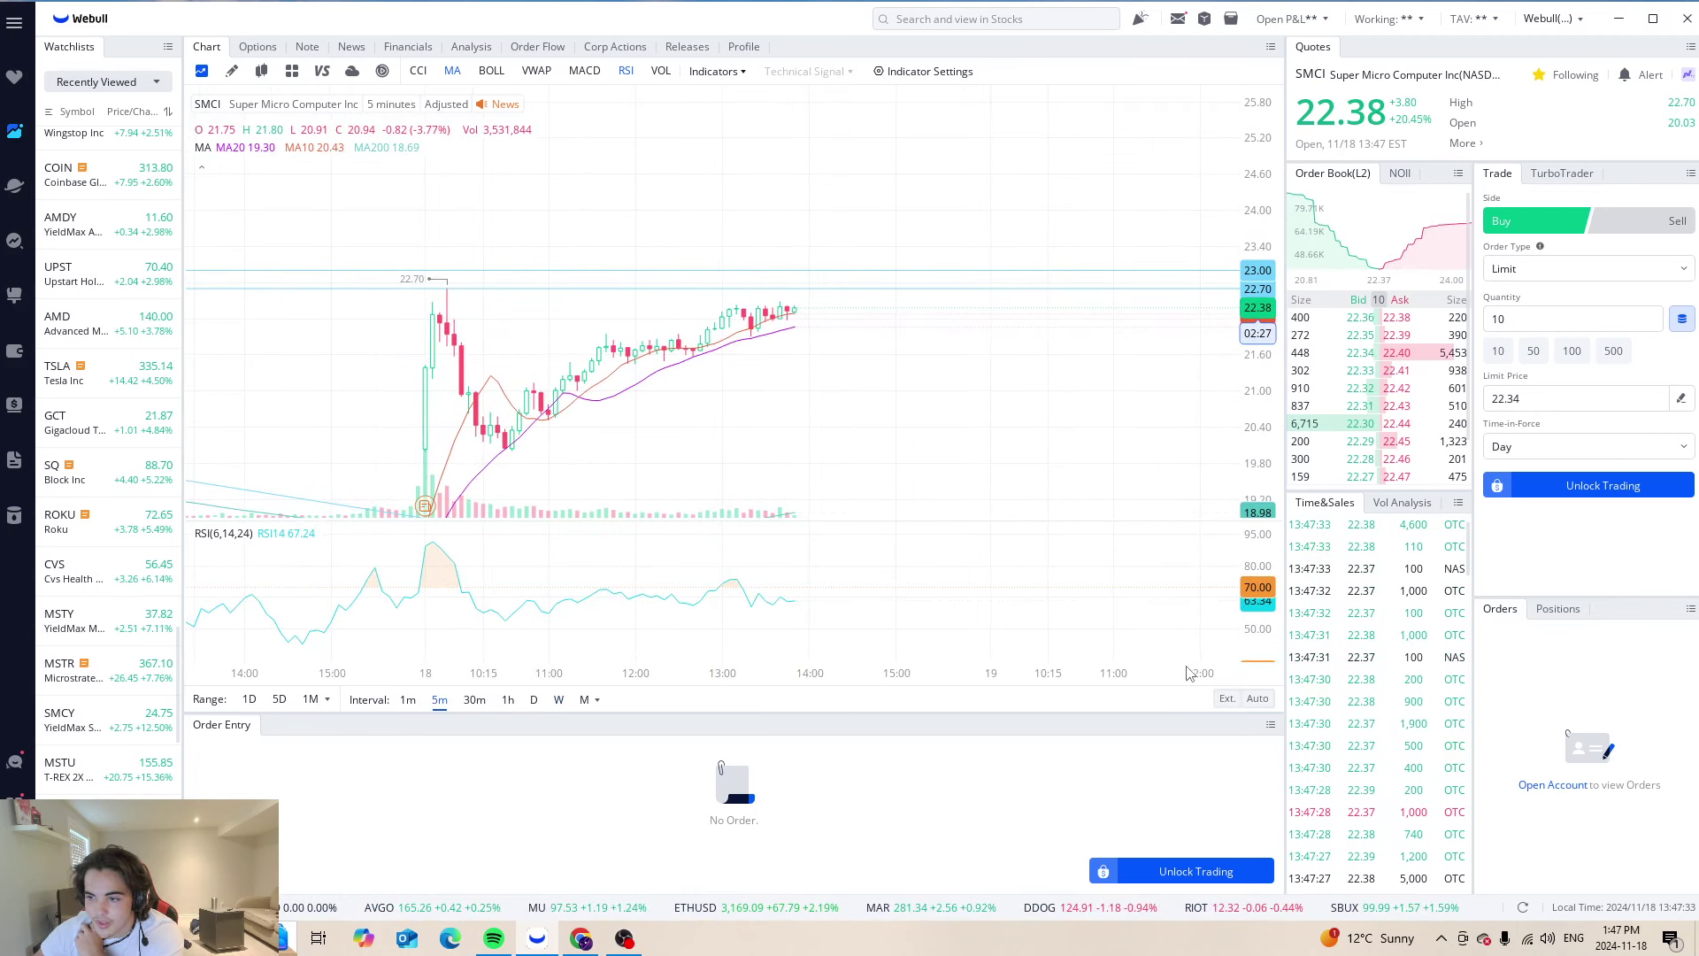
Turn on extended hours and show 1-hour candles from late October, leaving space after the latest candle
click(1226, 699)
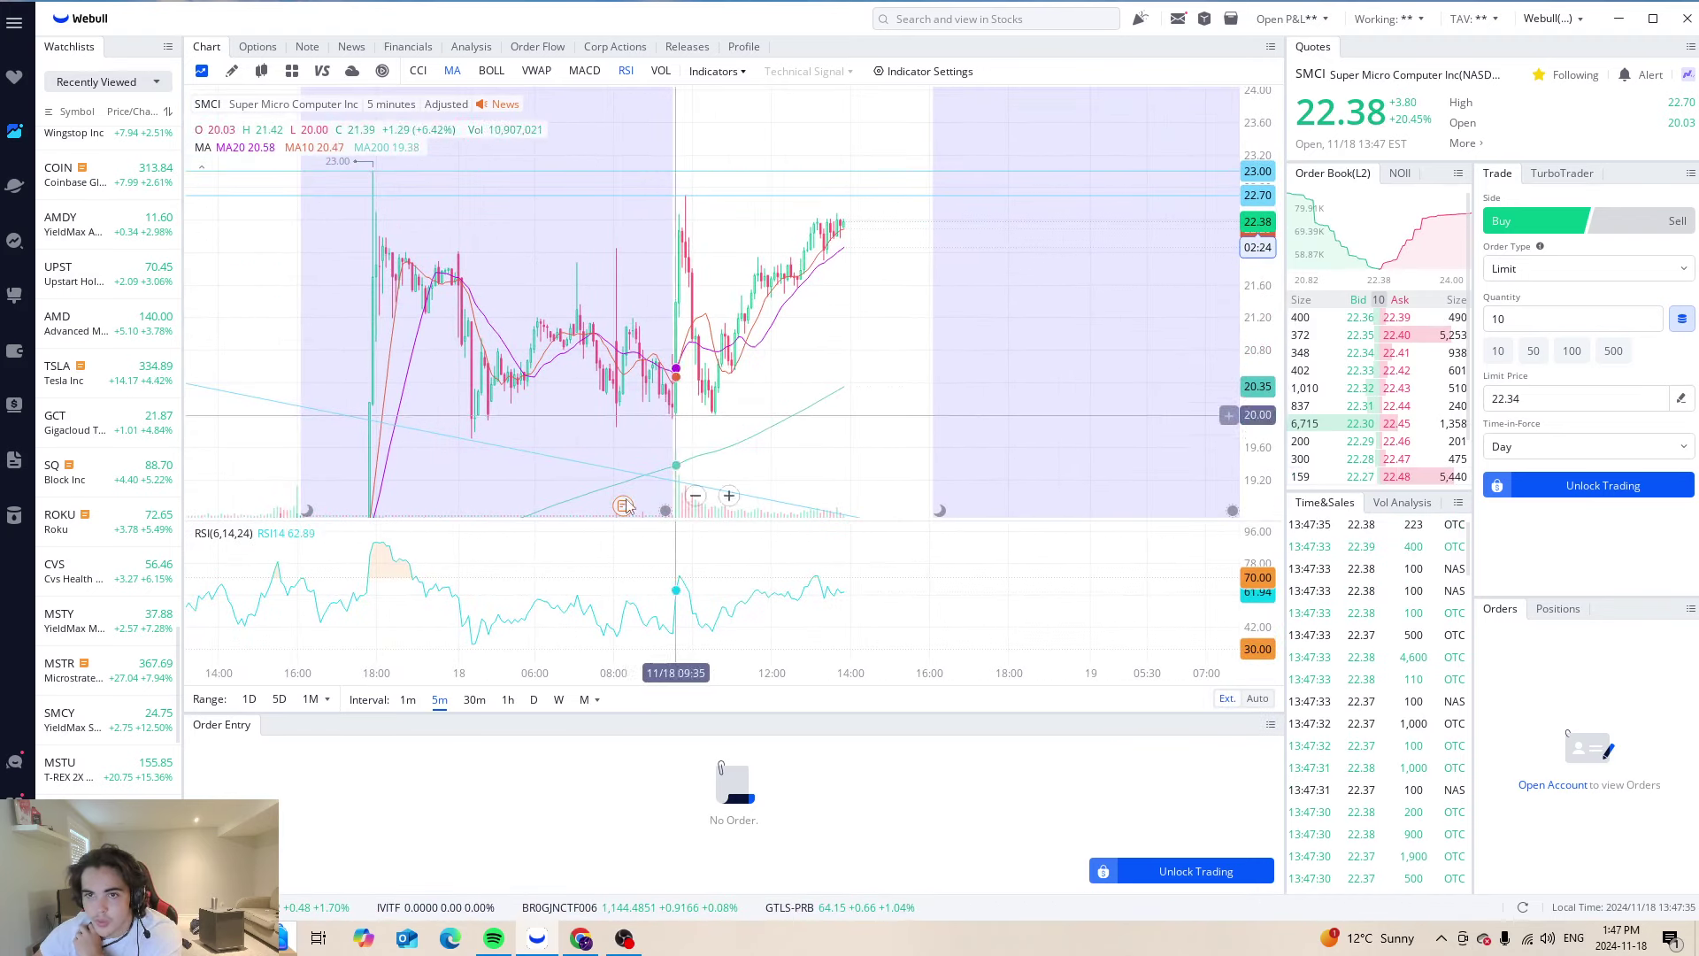
click(507, 699)
scroll(735, 505, up, 1)
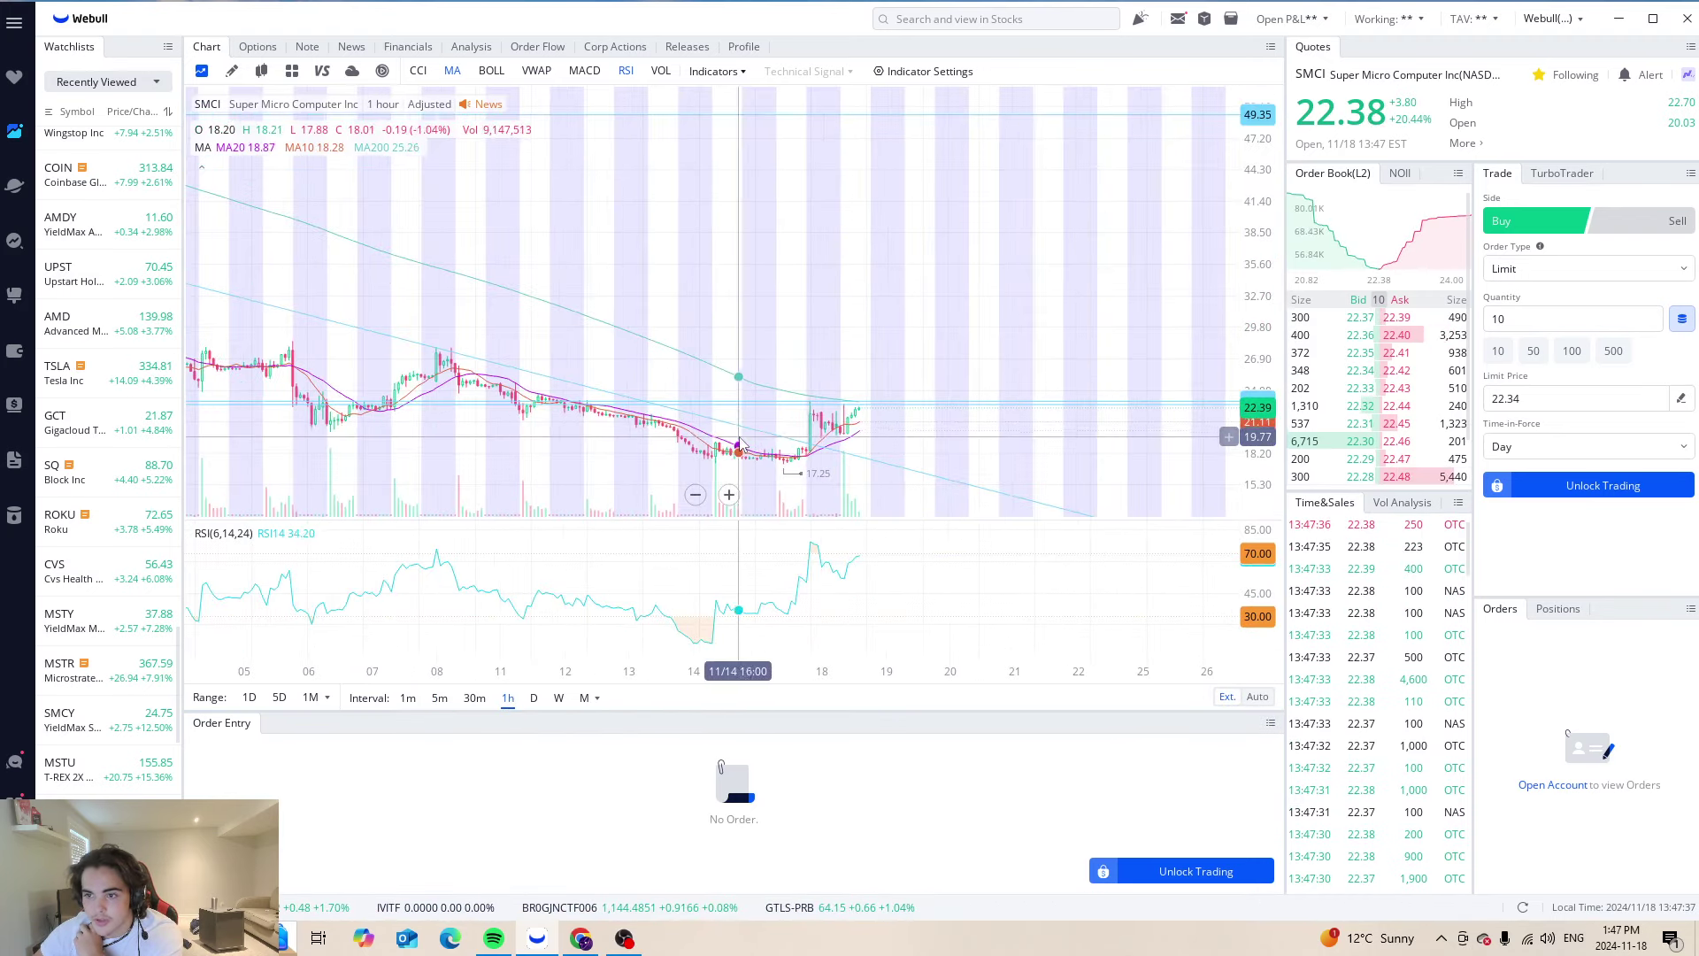
drag(896, 391, 1078, 285)
scroll(1074, 288, down, 2)
scroll(1078, 272, up, 1)
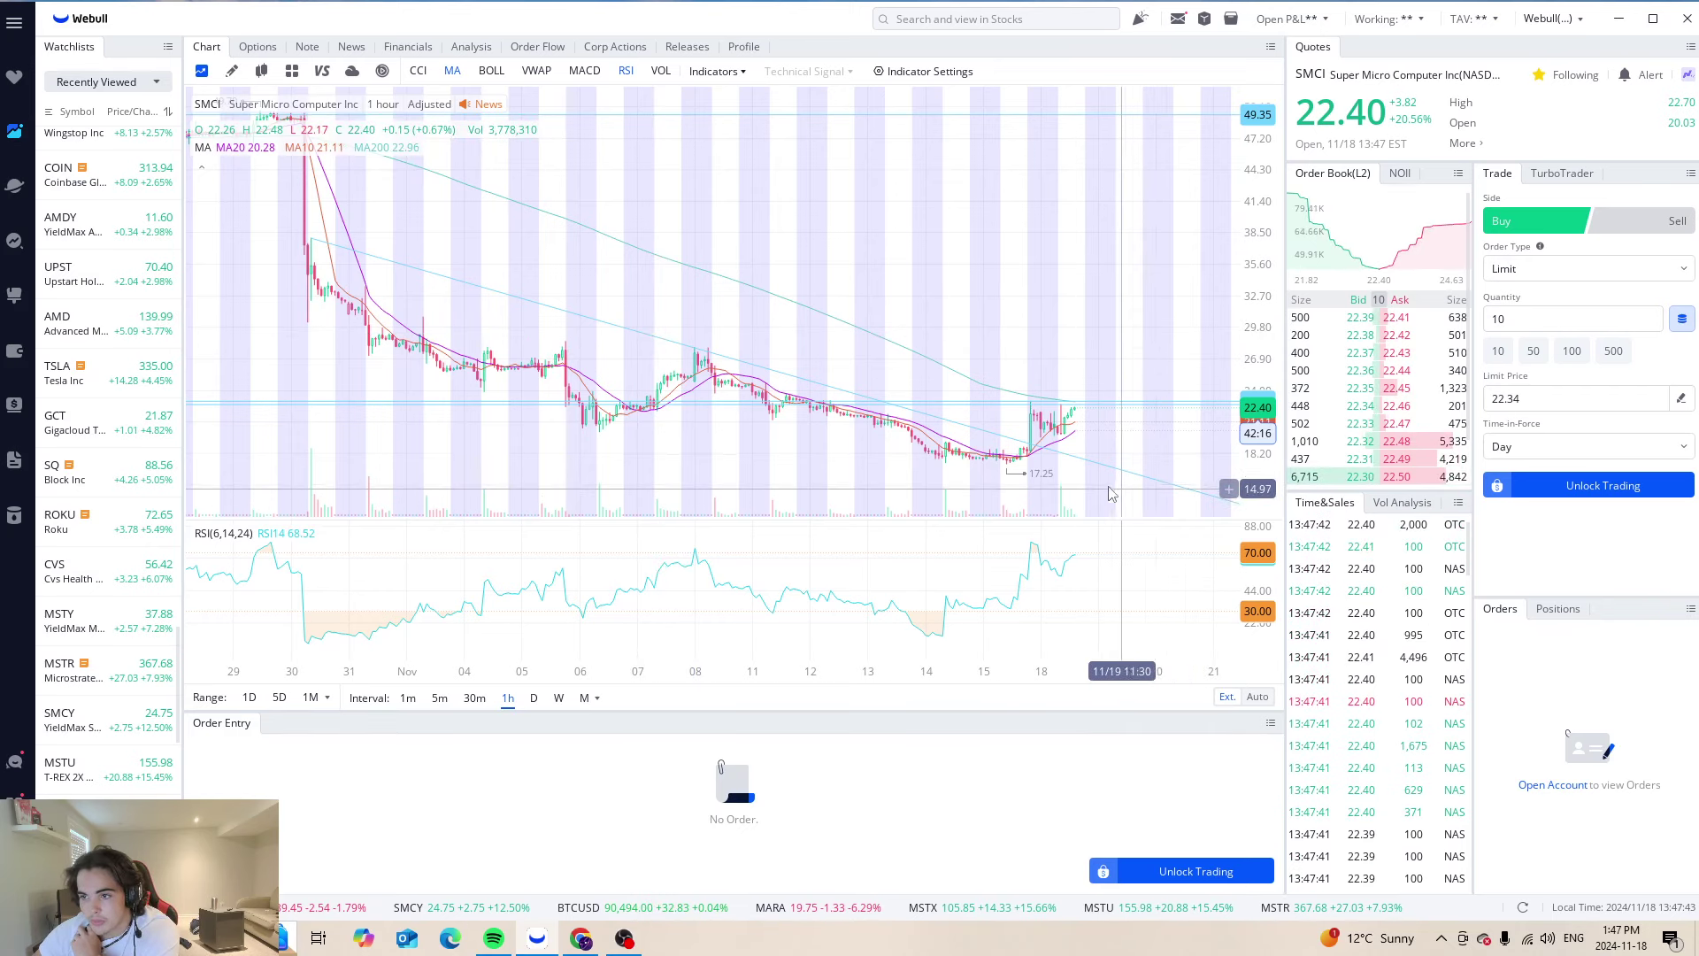
drag(1155, 500, 974, 471)
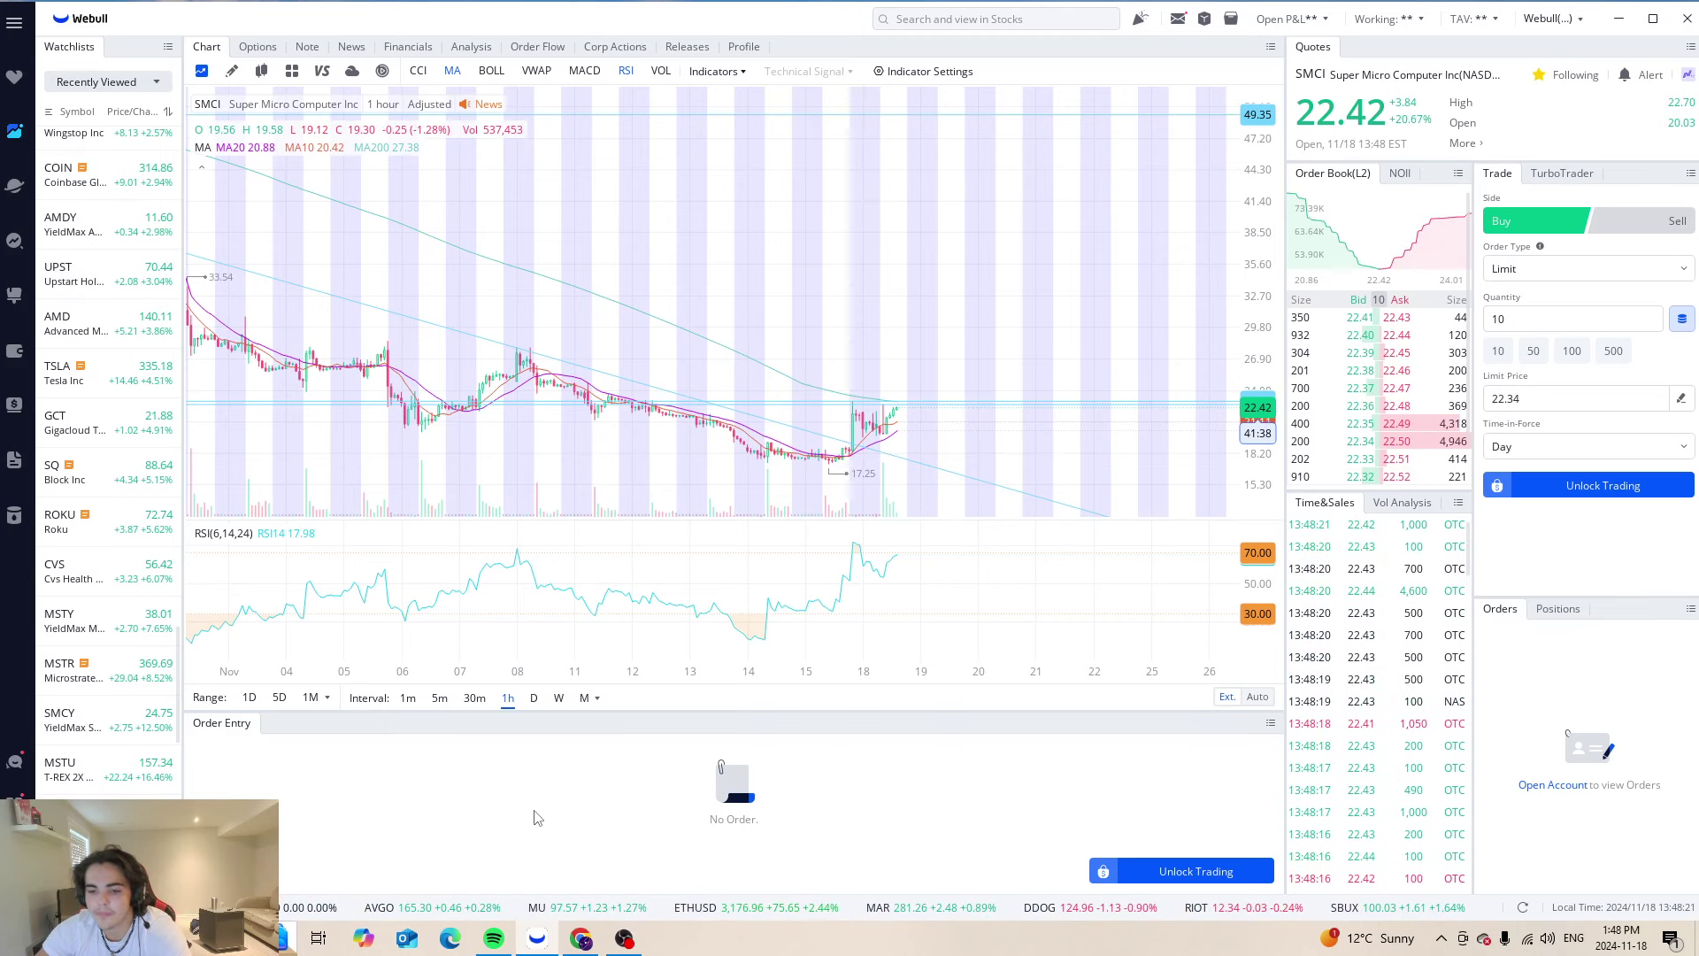
mouse_move(580, 938)
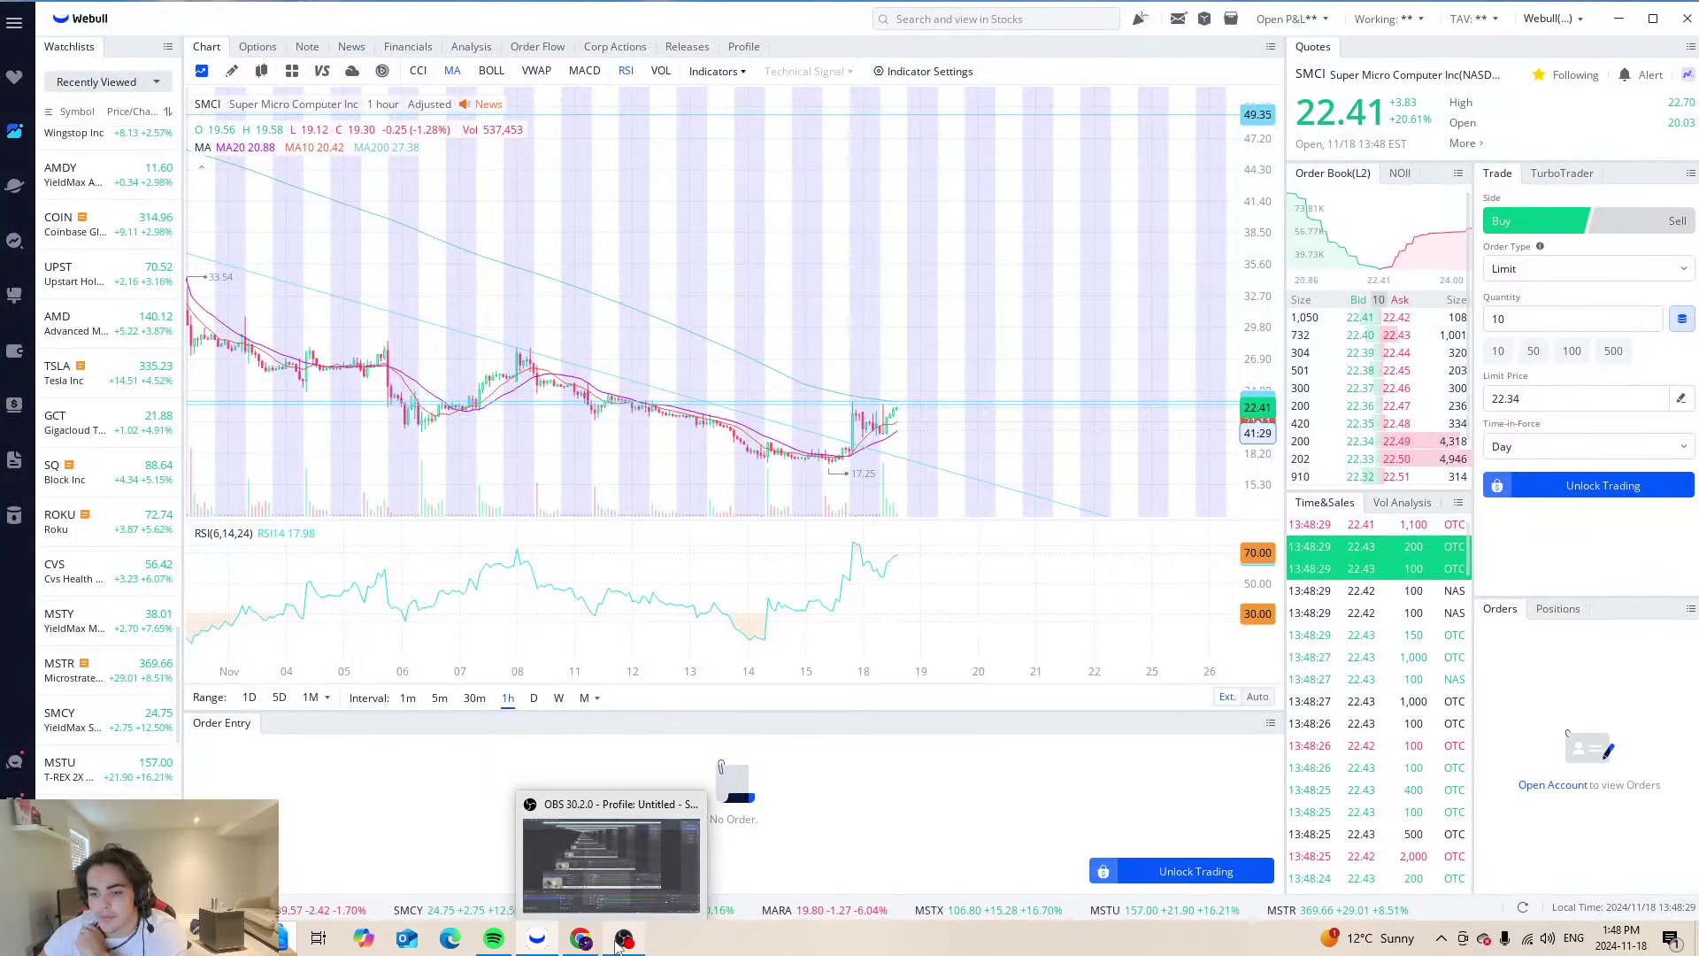
Return to X Bookmarks in Chrome and open the Bitcoin exchange-reserve chart full size
click(581, 938)
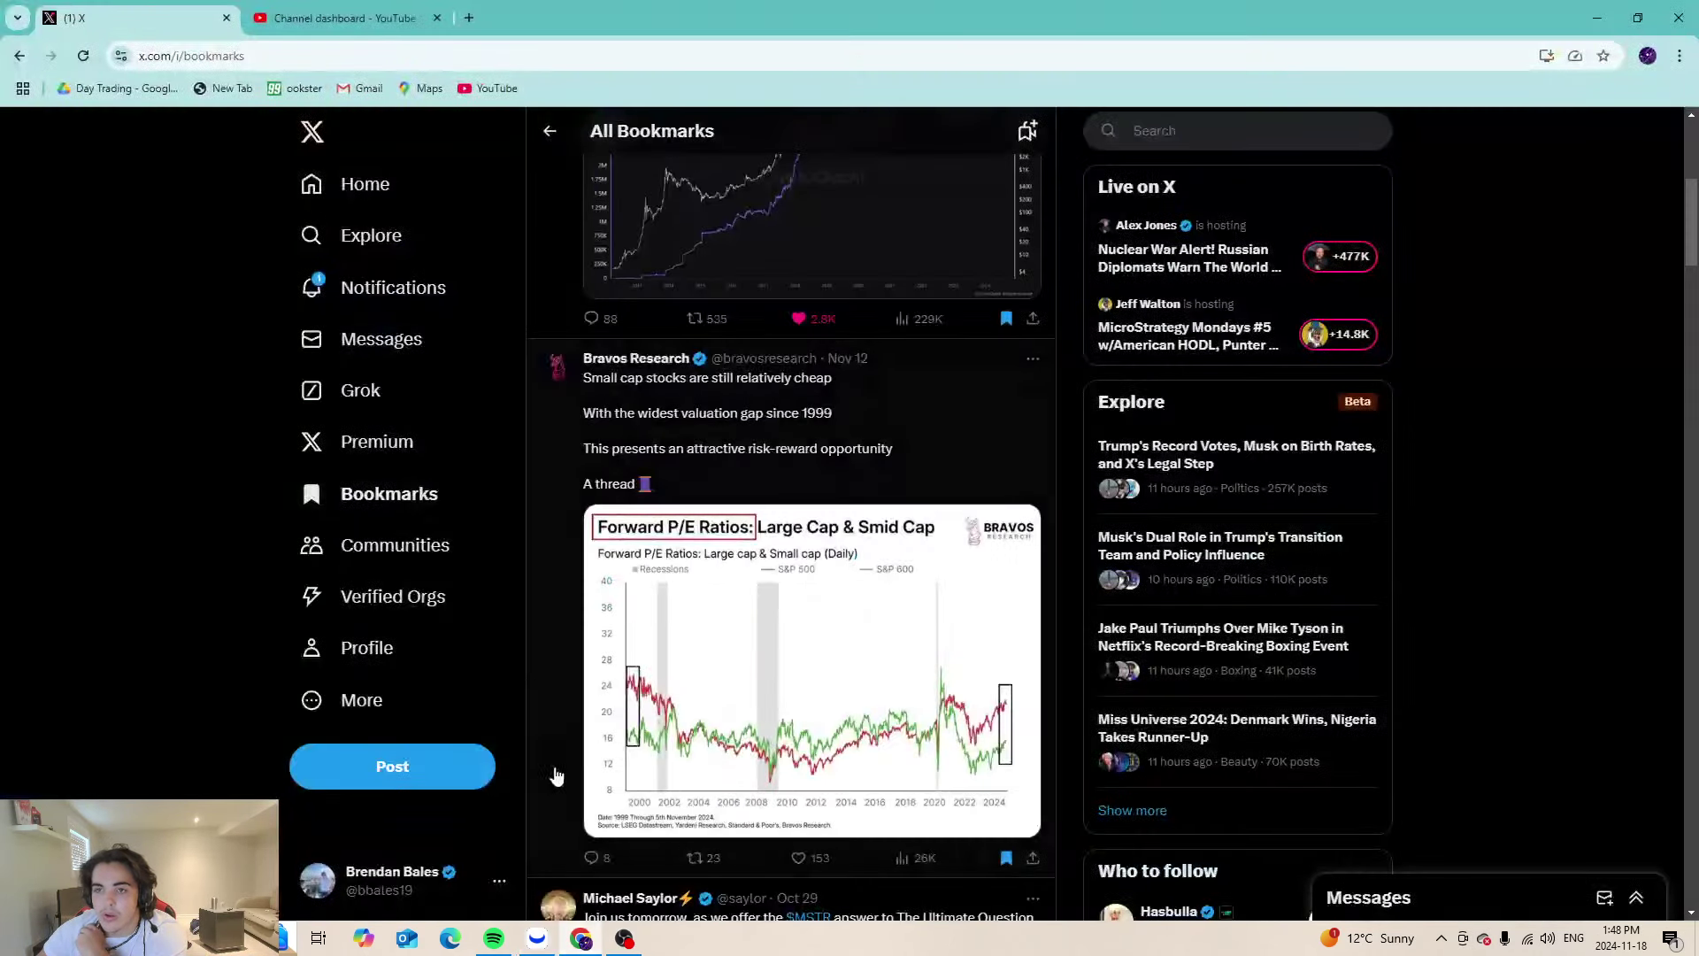
scroll(698, 496, up, 3)
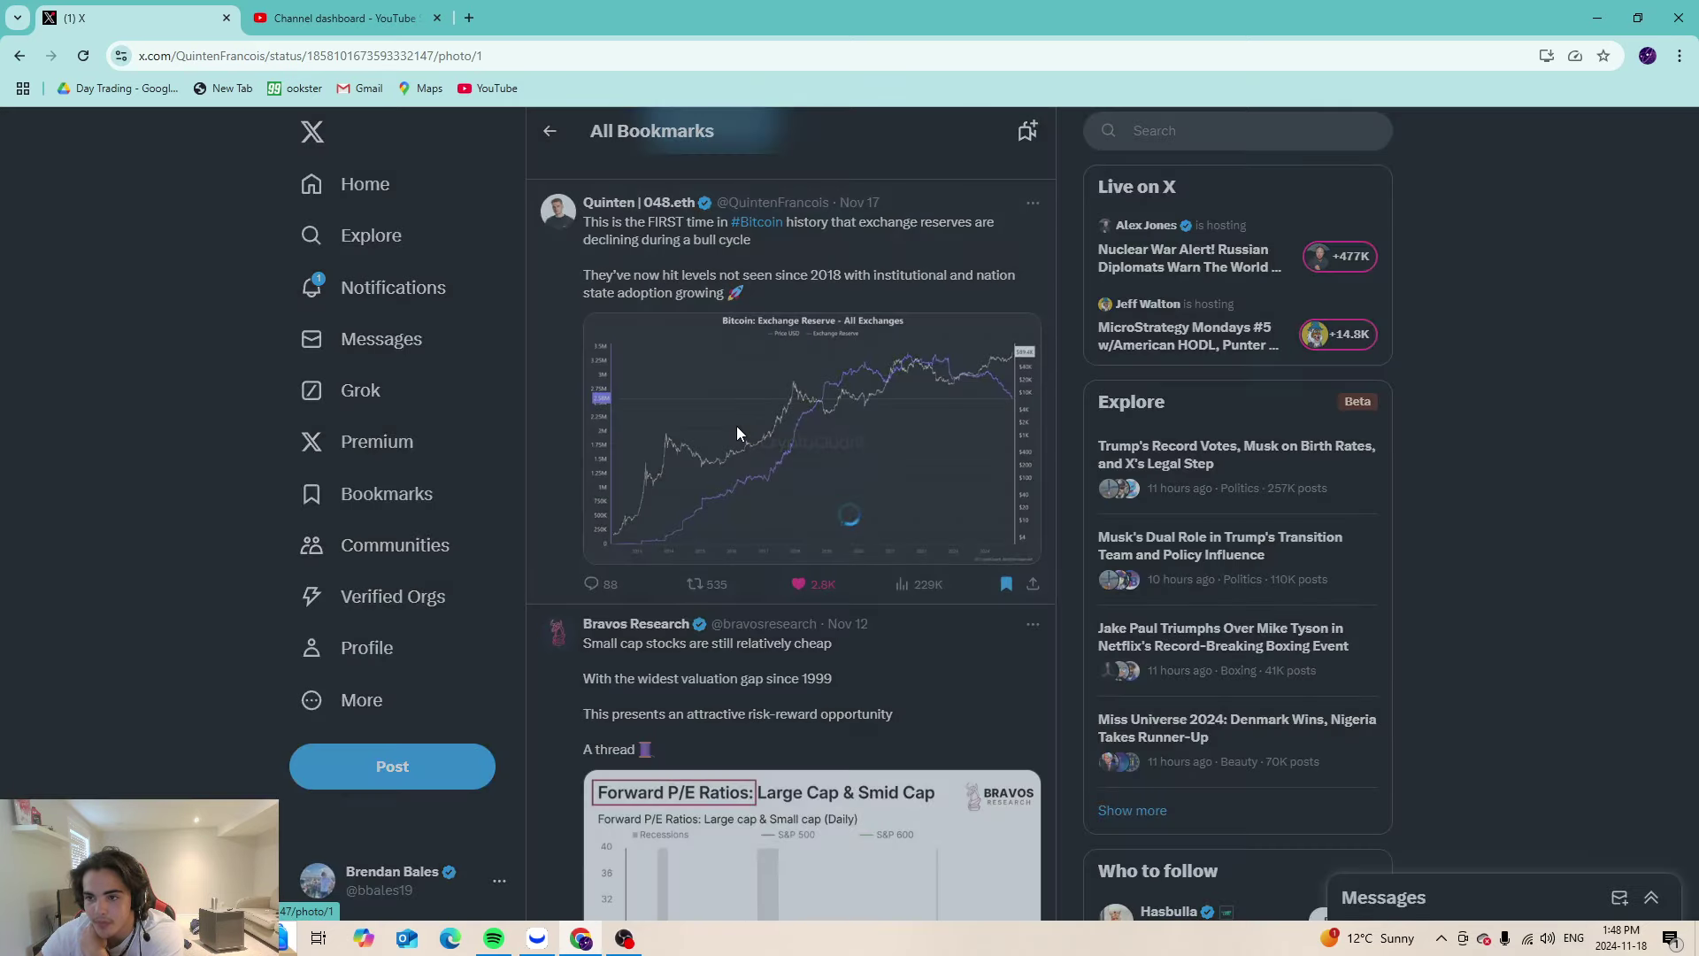
click(740, 433)
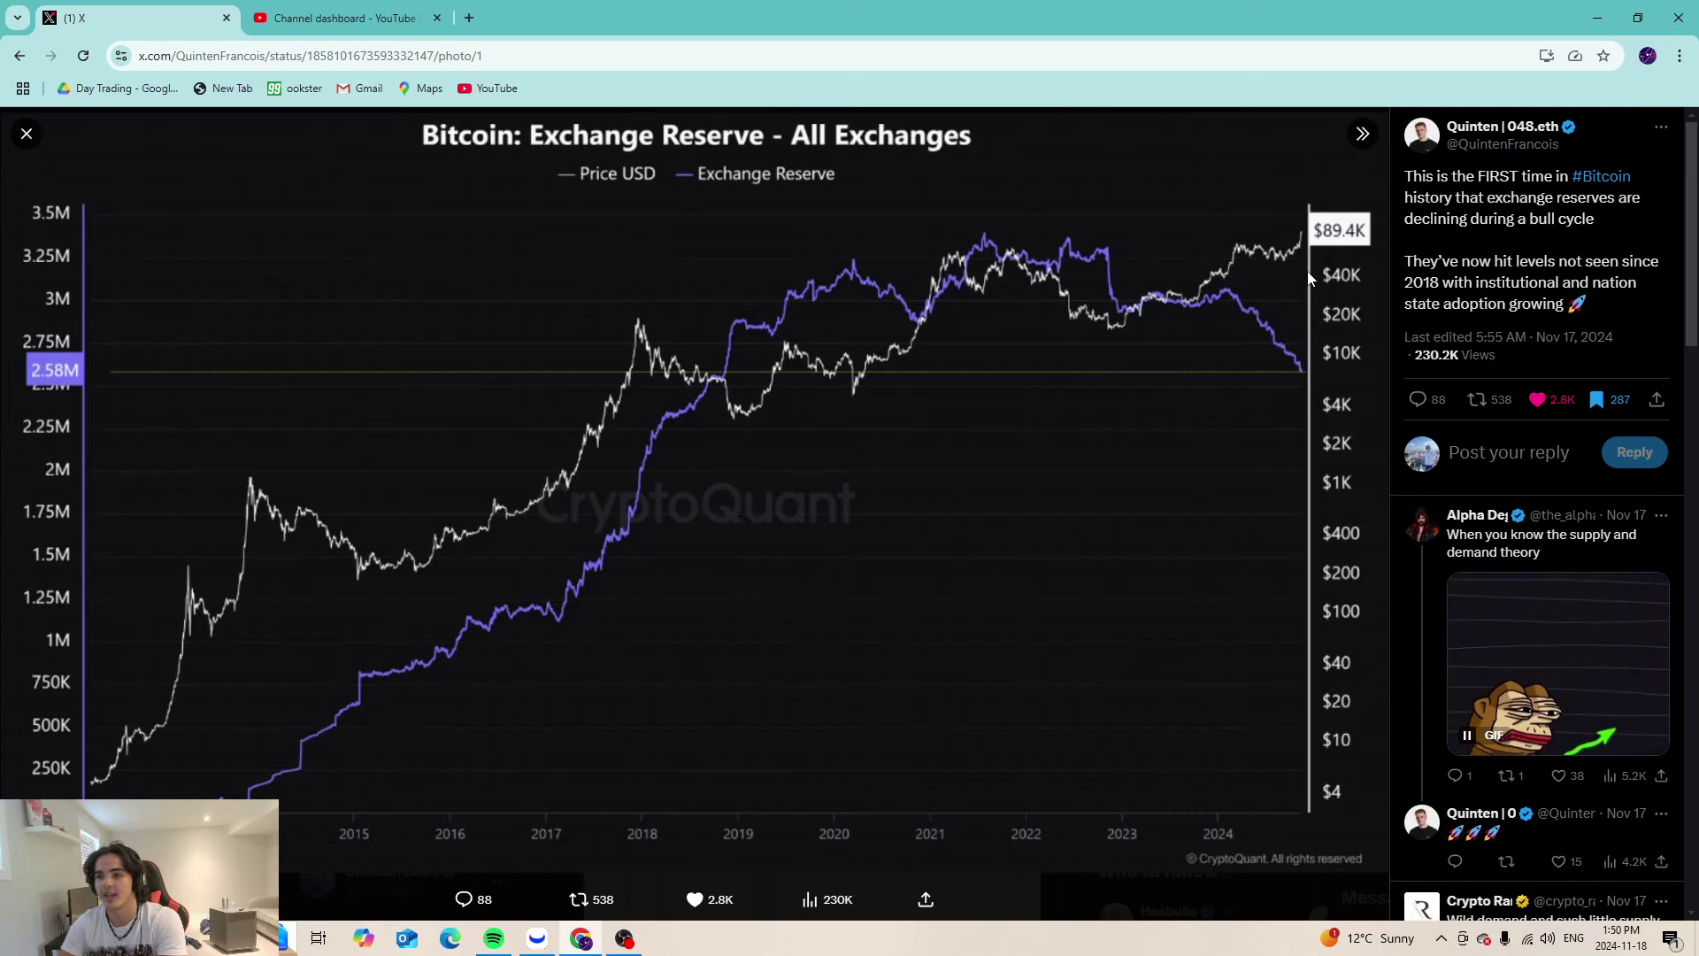
Close the Bitcoin chart and open Bravos Research's Forward P/E Ratios chart full size
click(25, 135)
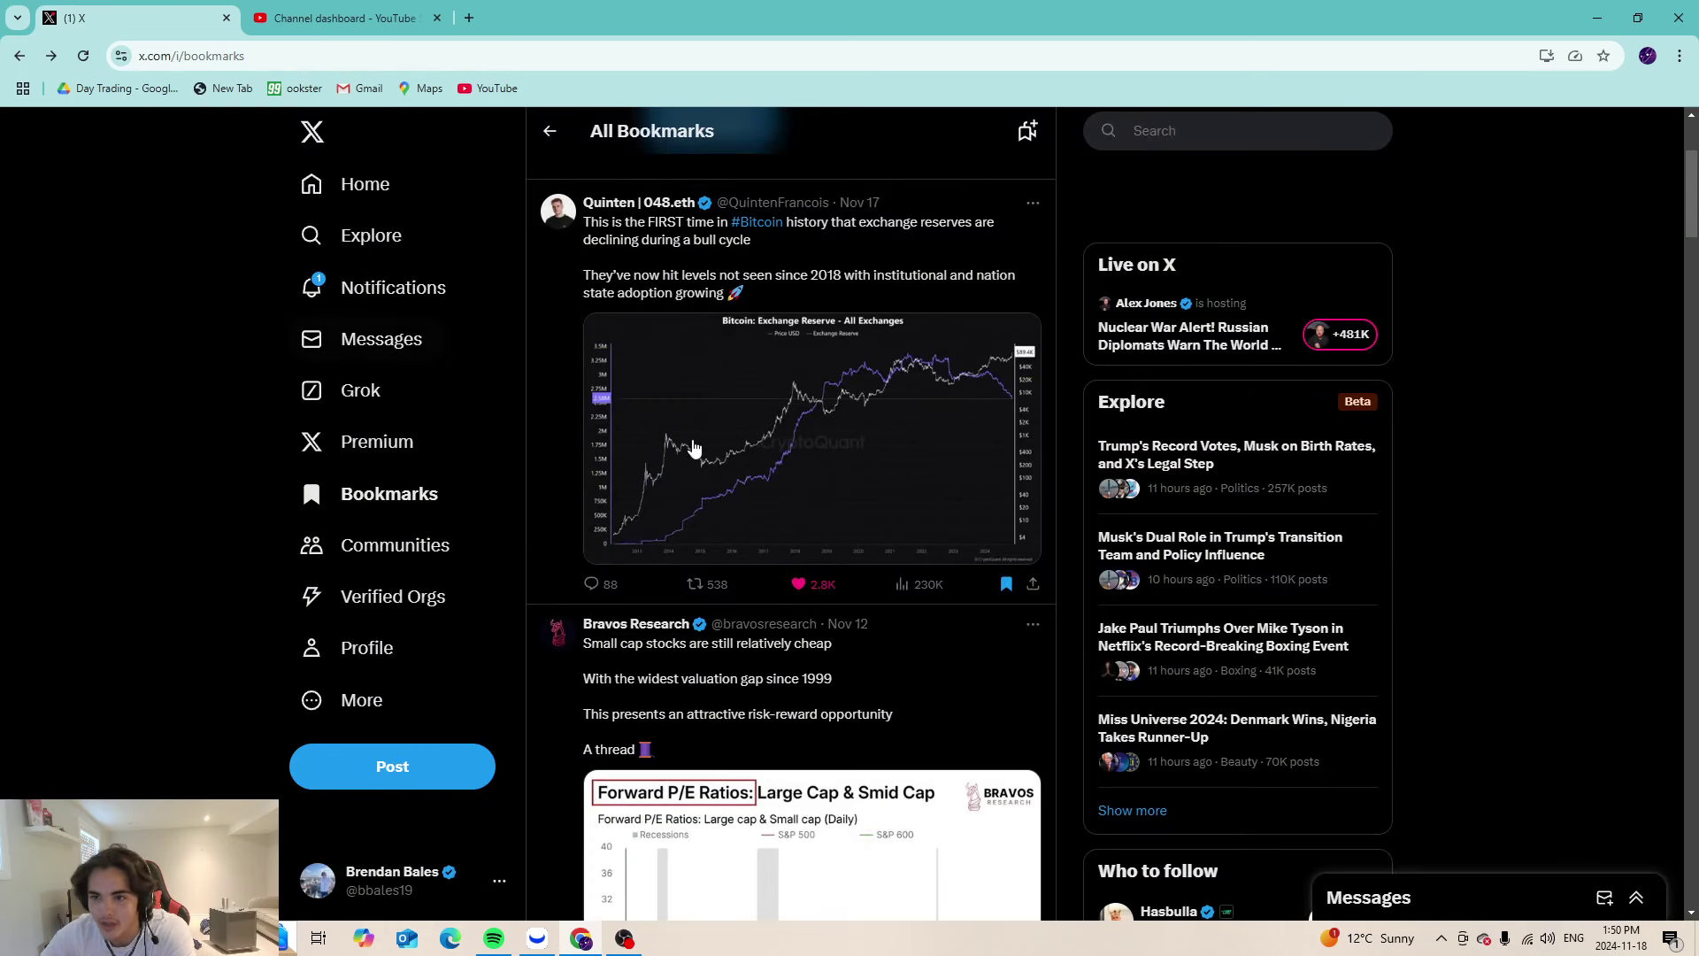
click(832, 646)
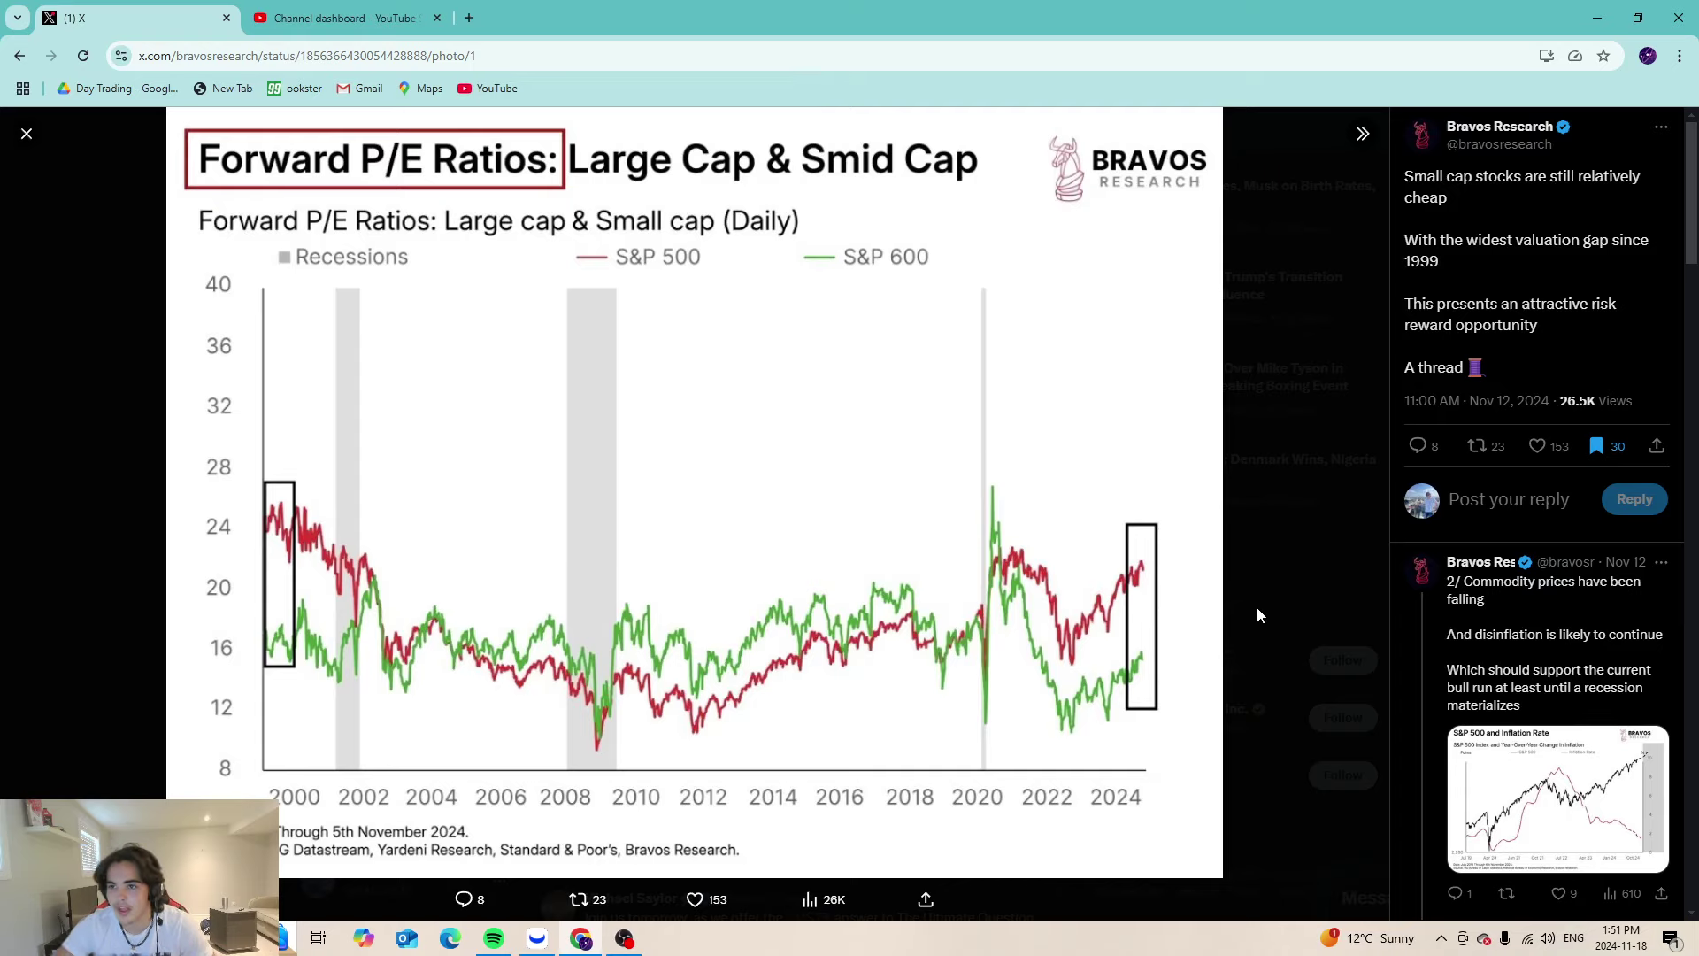
Back in Webull, chart SMCI on 5-minute candles over recent days and open the symbol search list
click(537, 938)
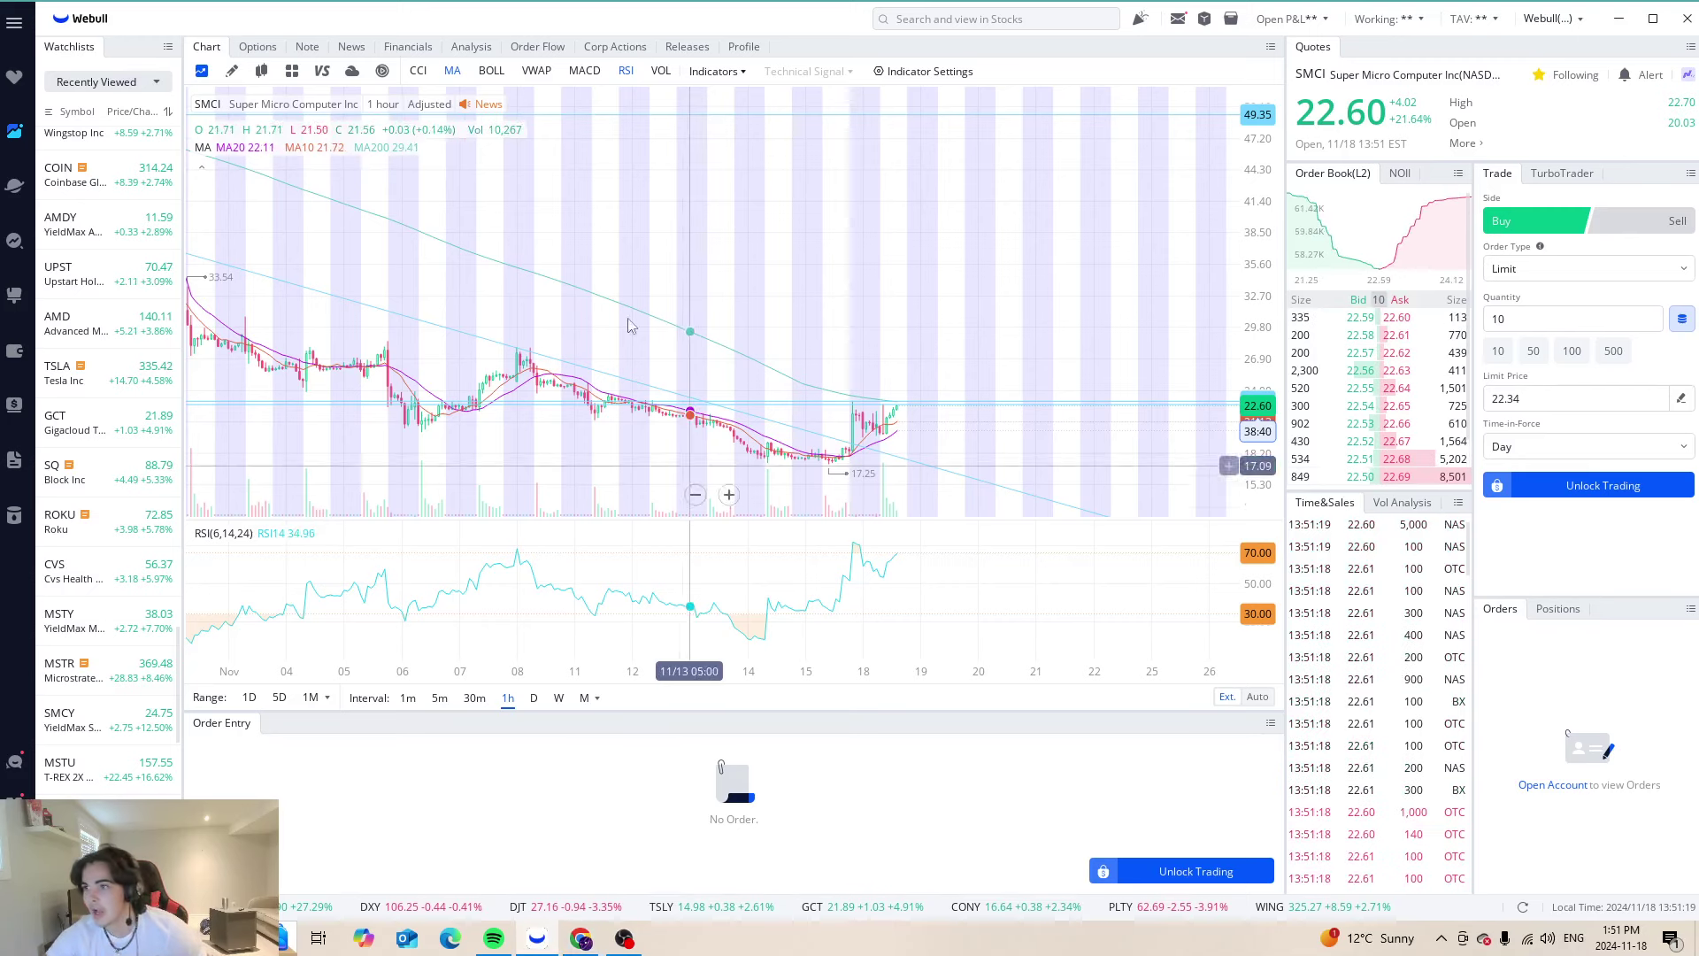
click(408, 697)
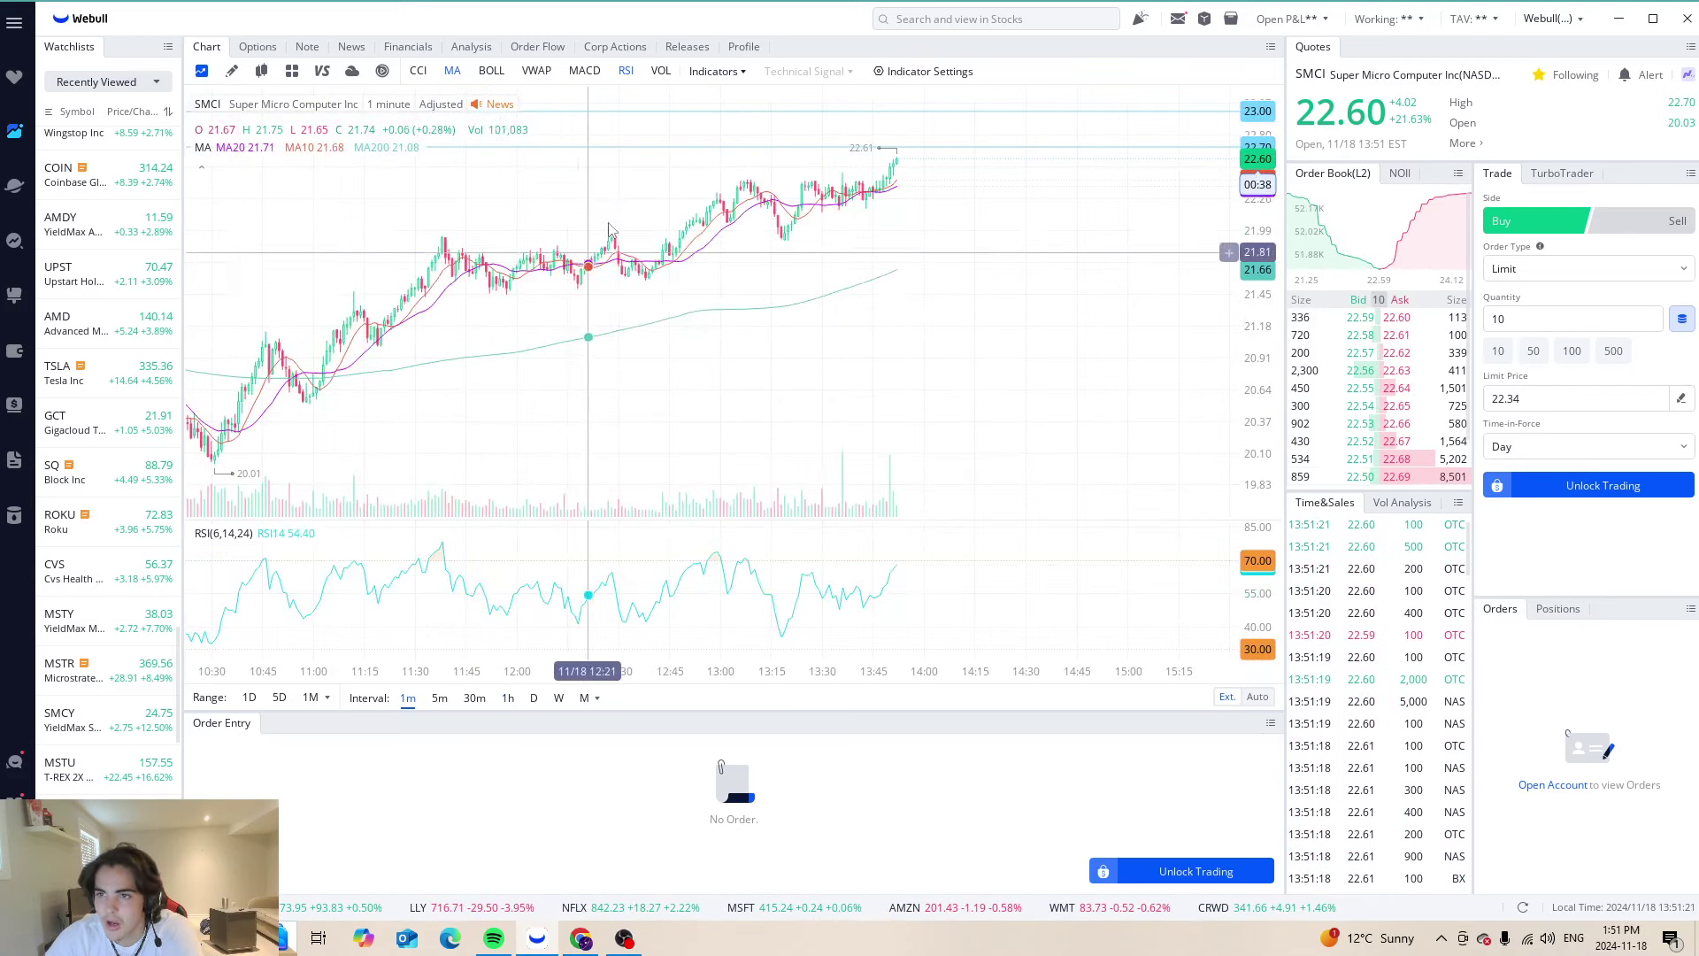
scroll(712, 206, down, 5)
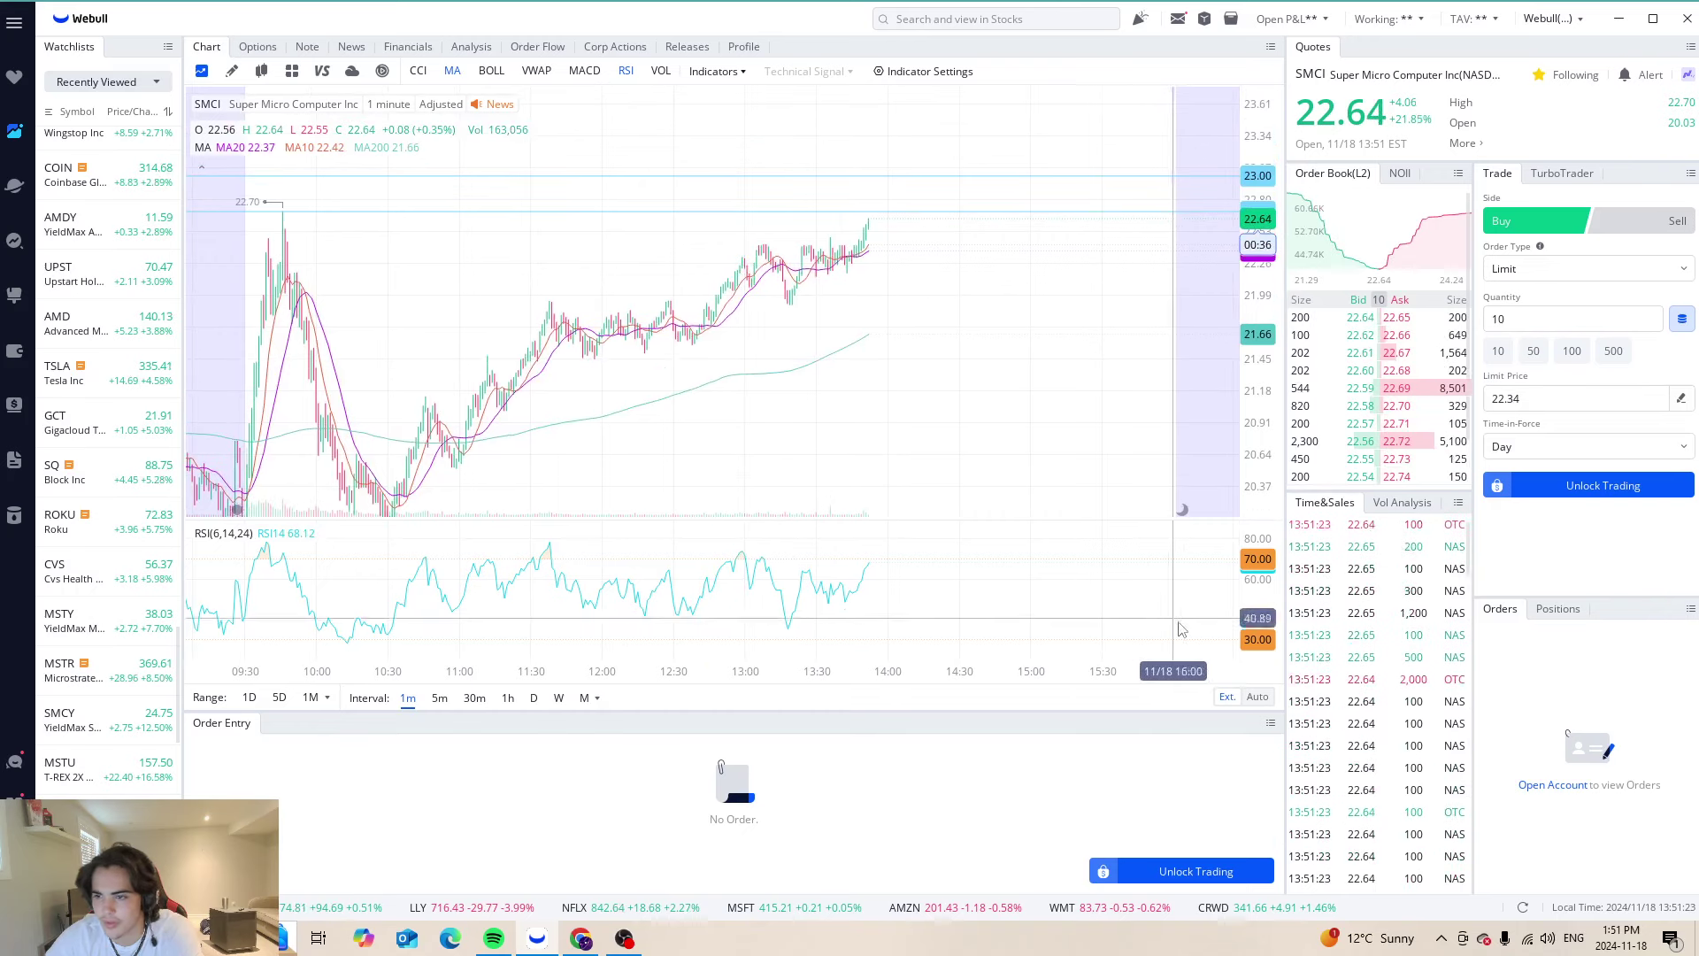
click(439, 698)
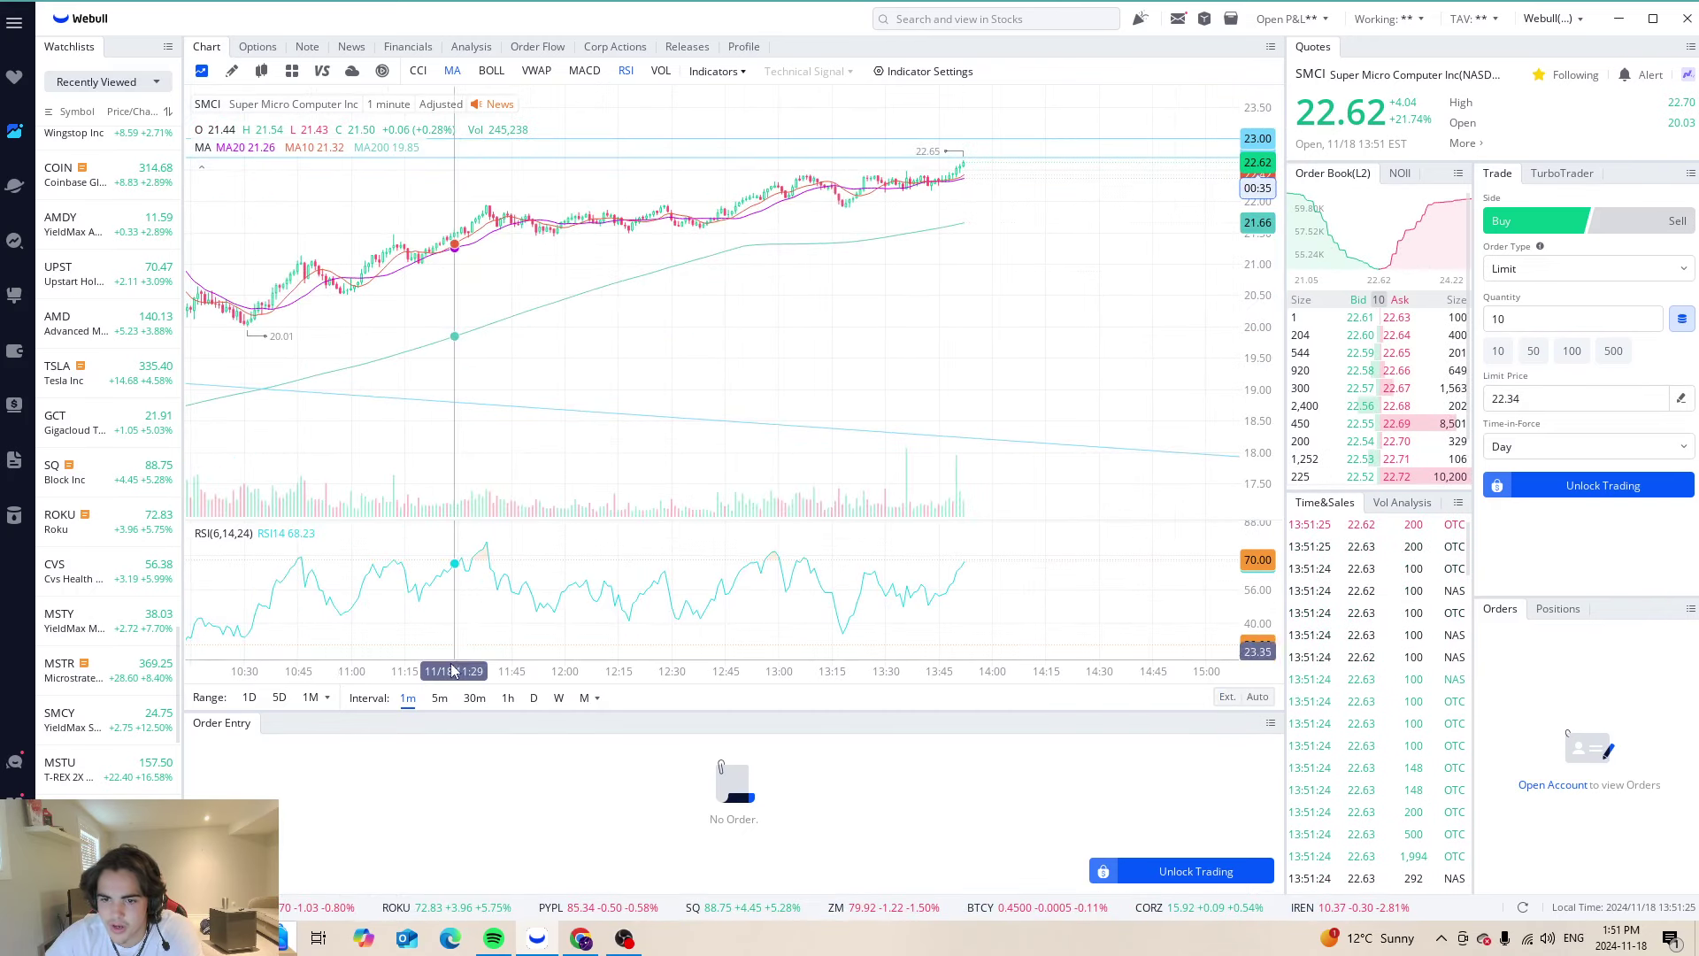
scroll(1062, 189, up, 4)
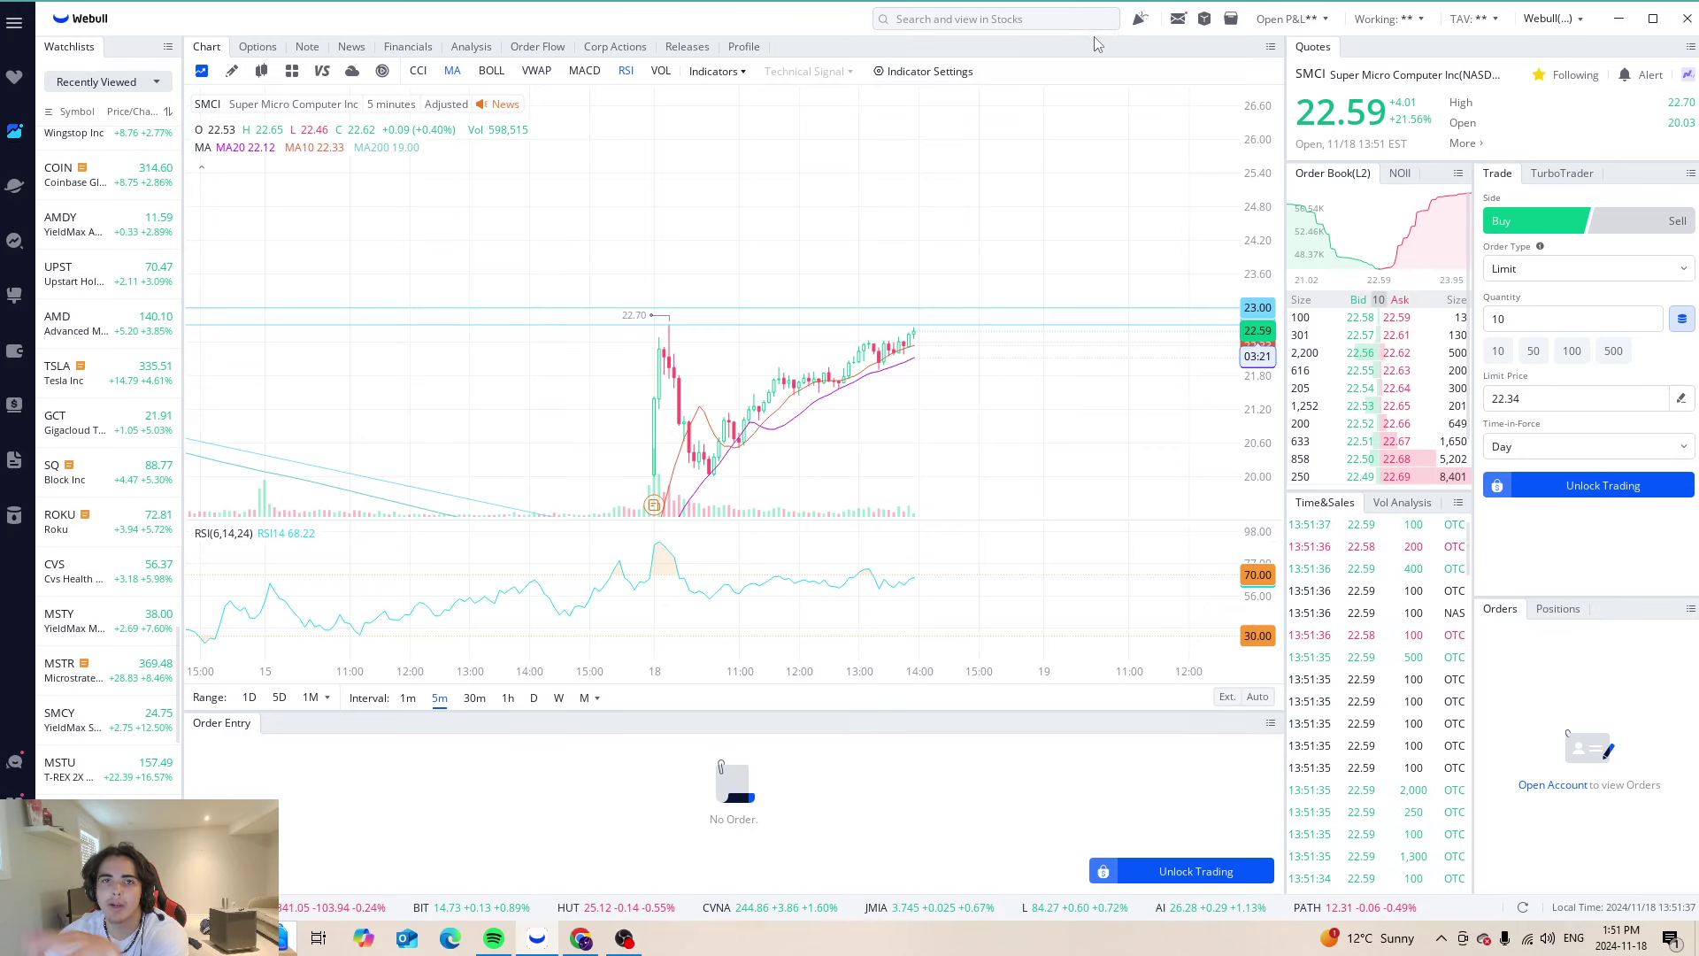
click(1072, 12)
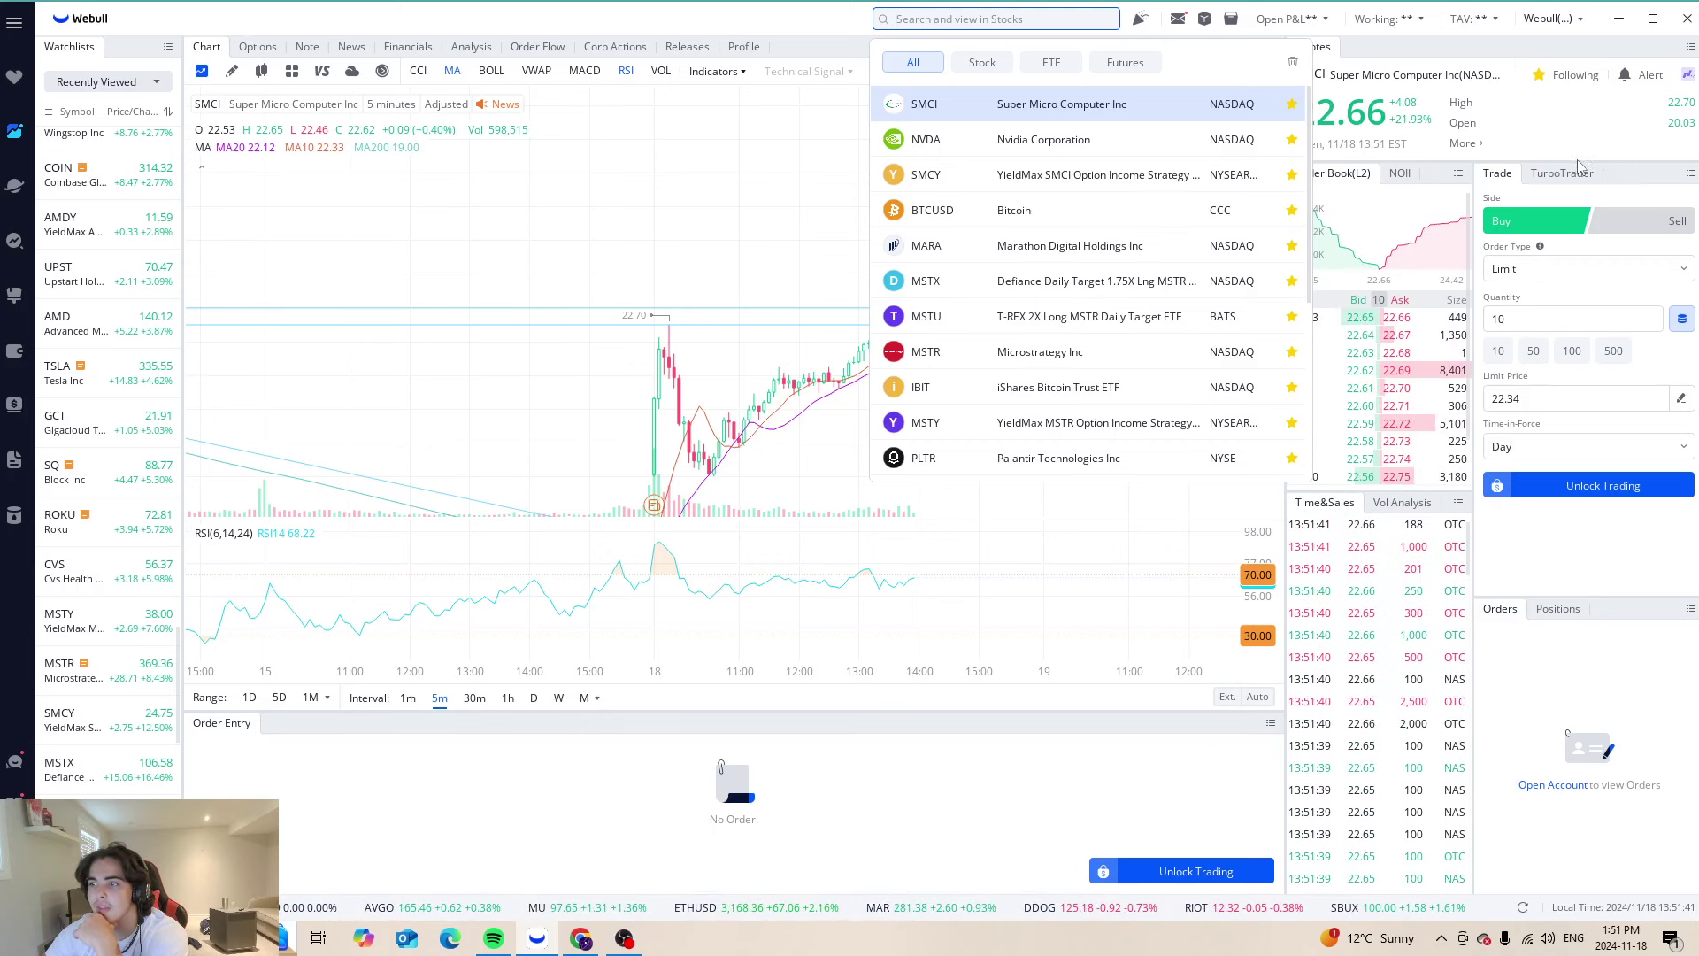
Pick MSTR from the recent tickers and chart it on daily candles
click(957, 359)
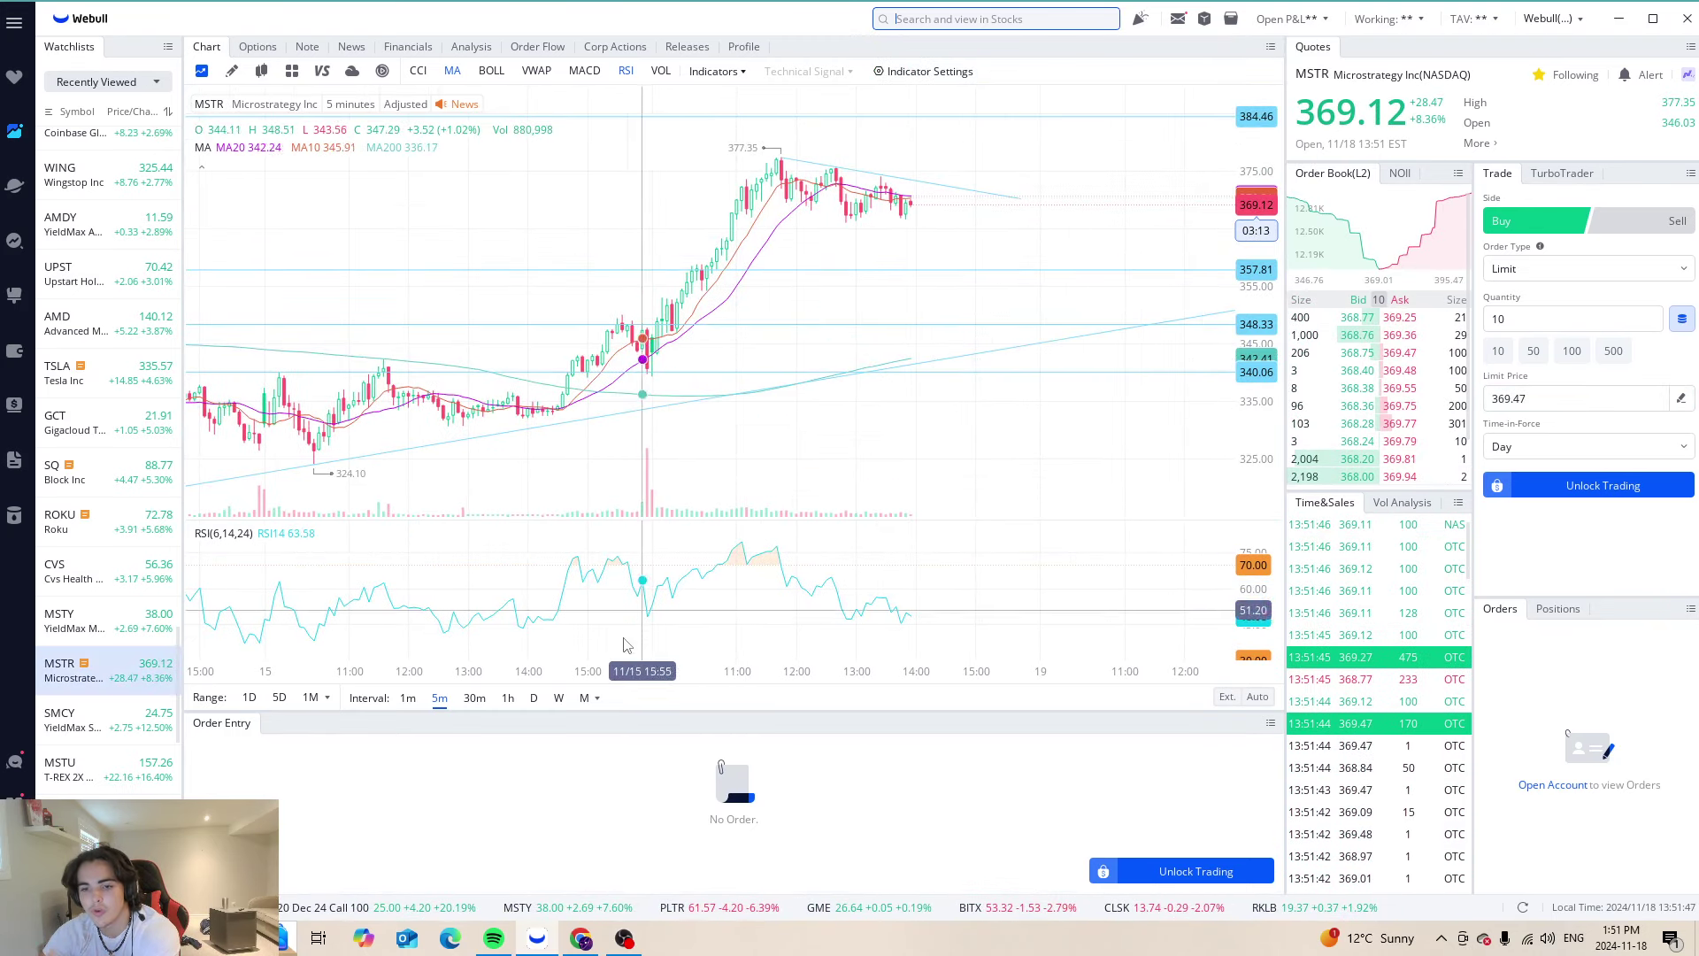
click(534, 697)
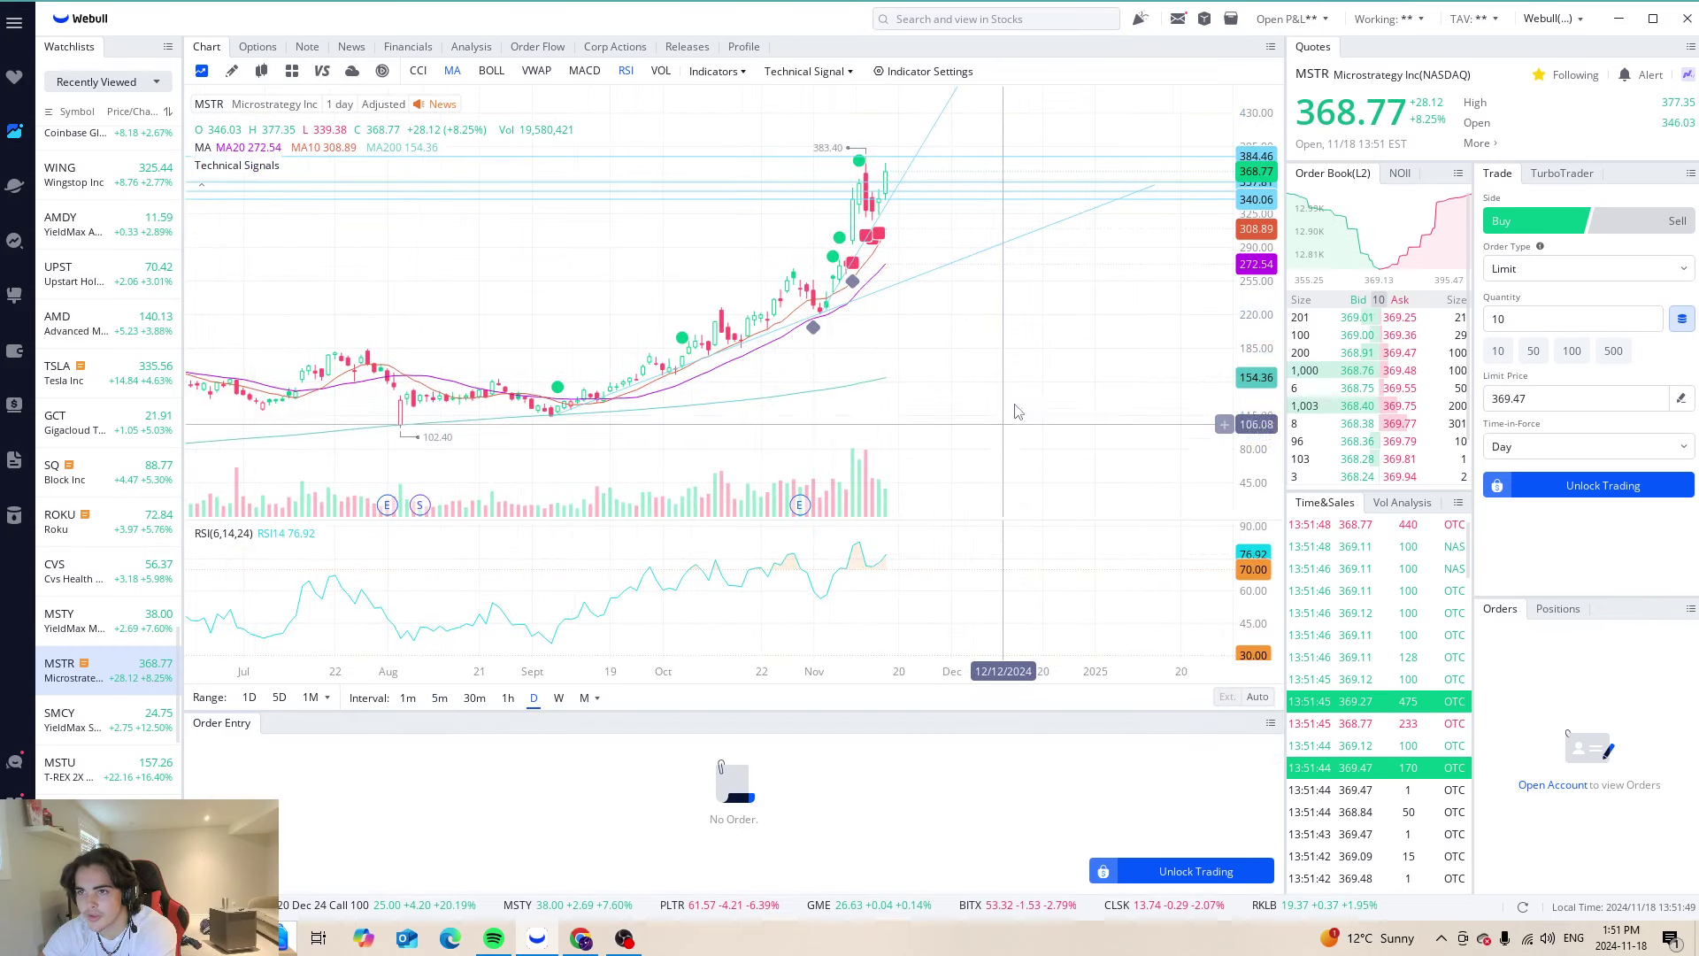